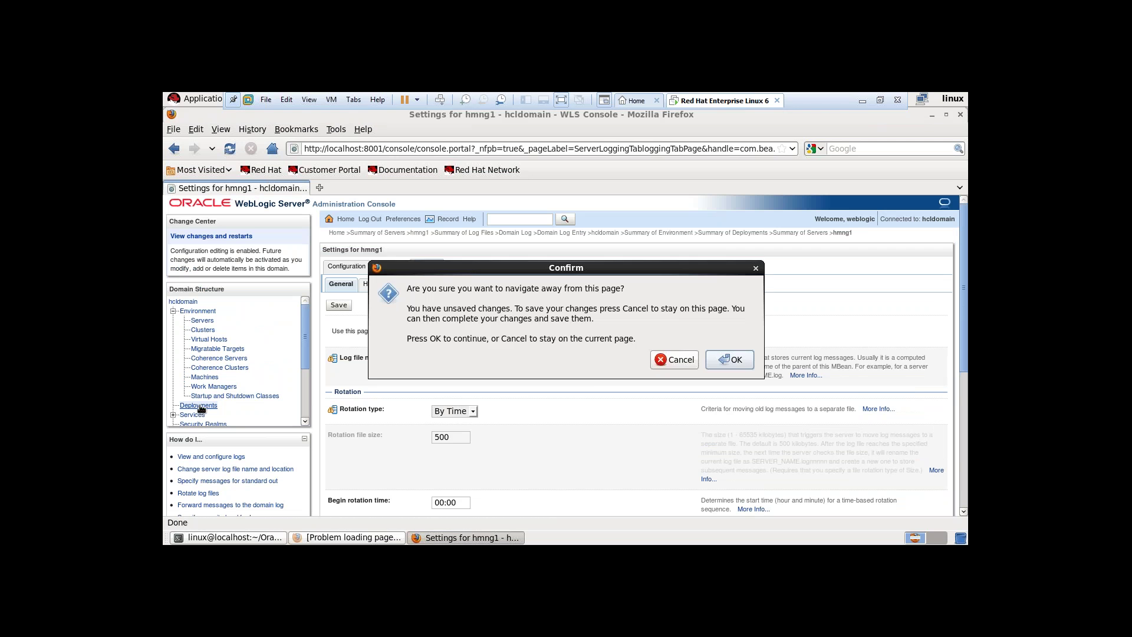
# - Discard the unsaved changes, start a new deployment installation, and upload ShoppingCart.war from the Desktop's dfiles folder to the admin server
pyautogui.click(728, 358)
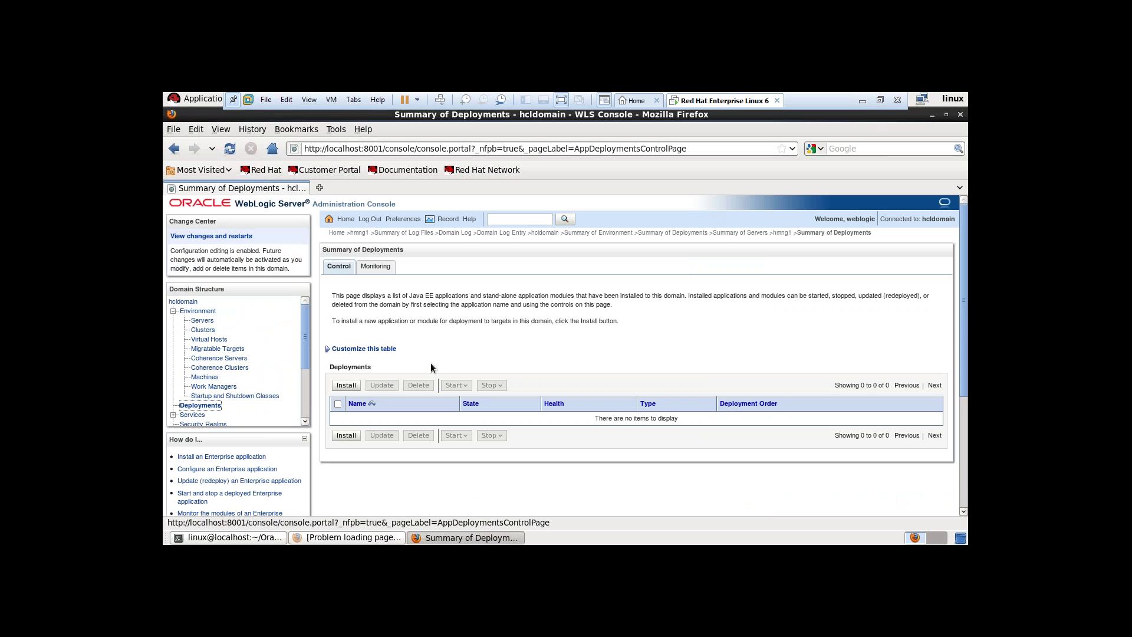
pyautogui.click(346, 385)
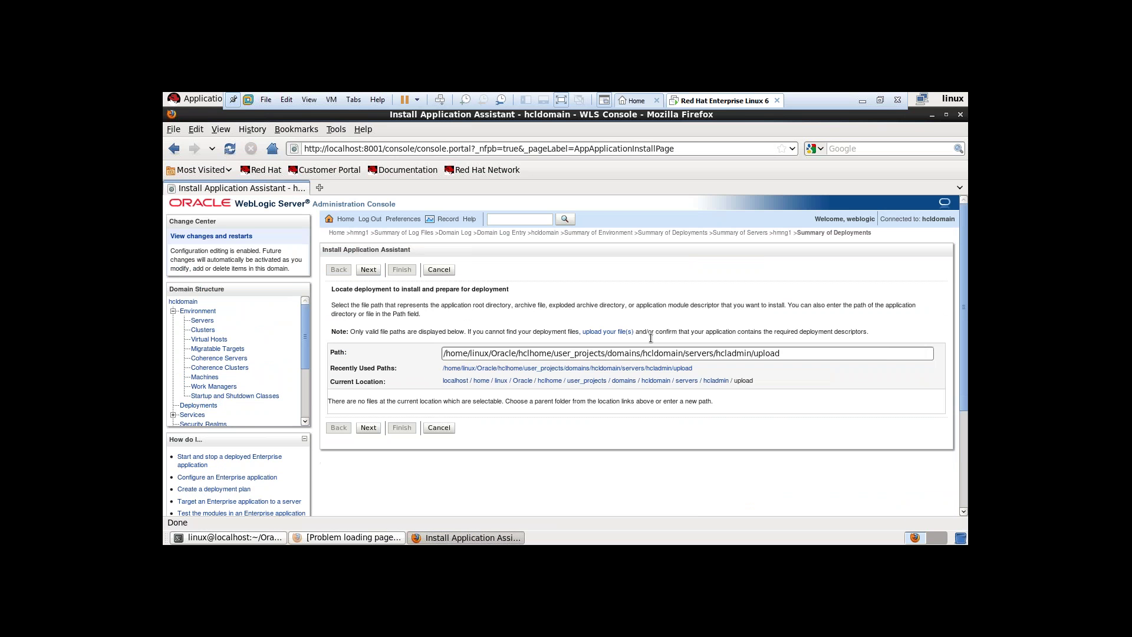
pyautogui.click(608, 331)
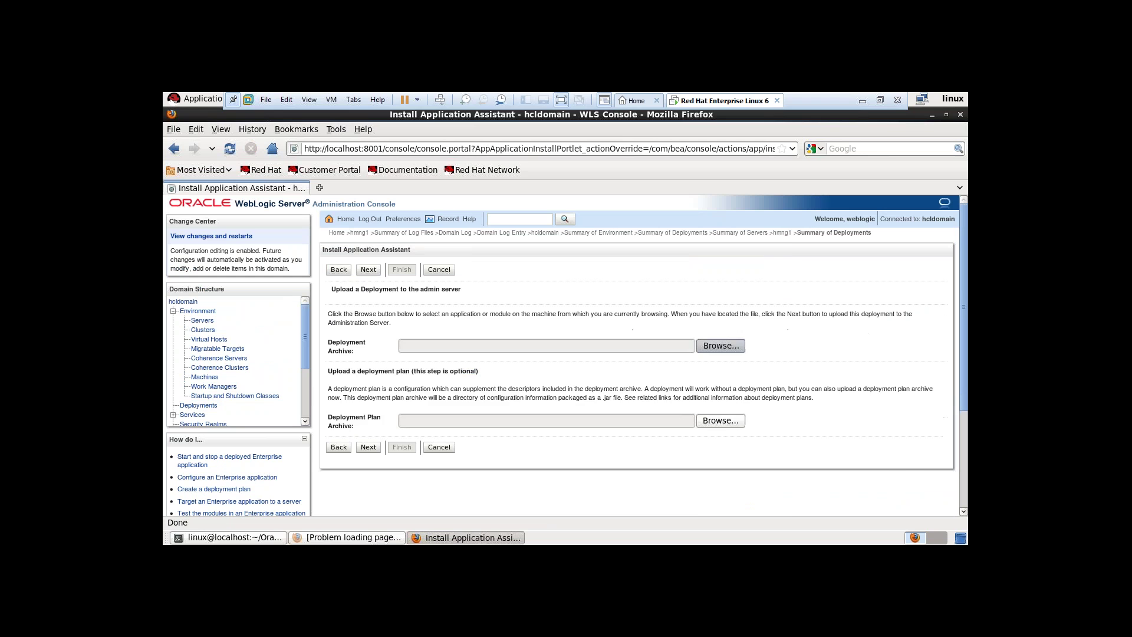
pyautogui.click(721, 345)
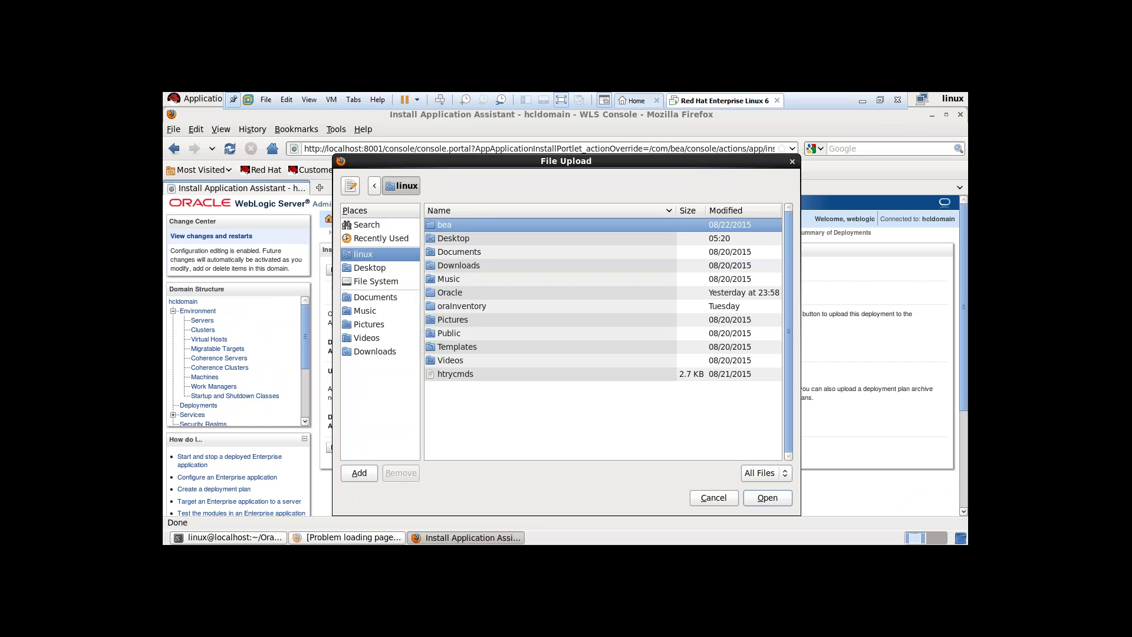
pyautogui.doubleClick(462, 239)
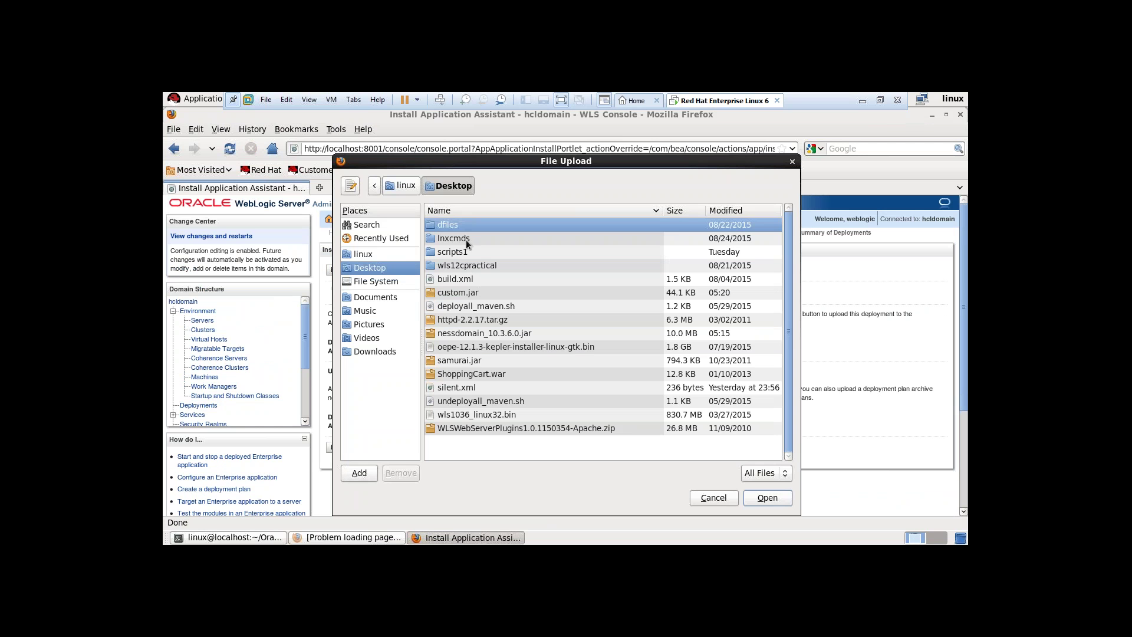
pyautogui.doubleClick(451, 226)
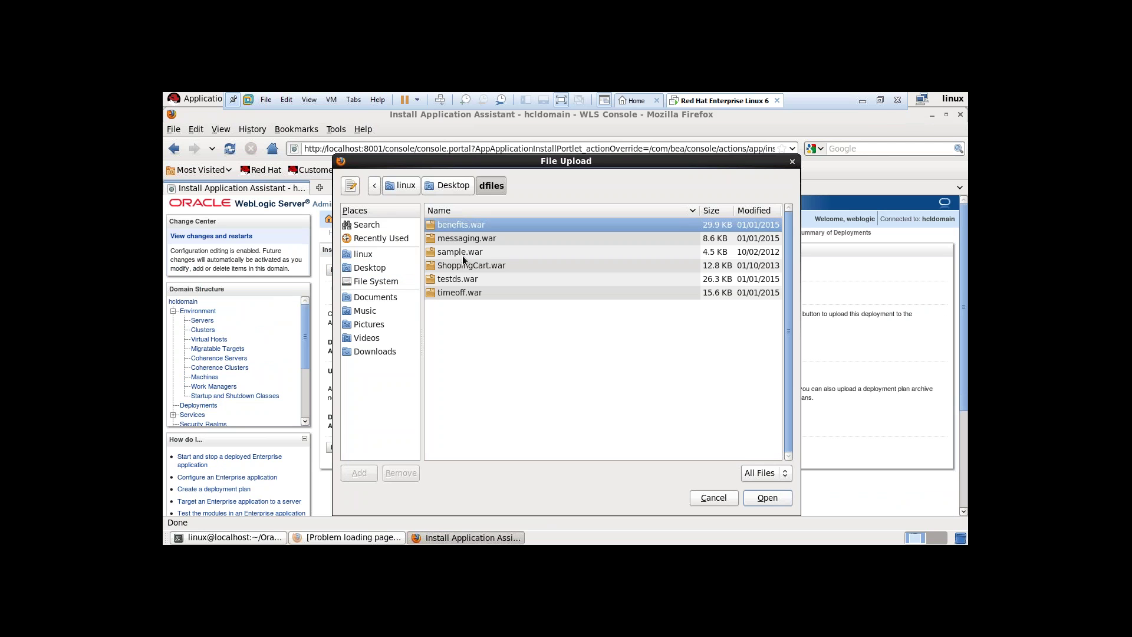
pyautogui.click(454, 267)
pyautogui.click(767, 498)
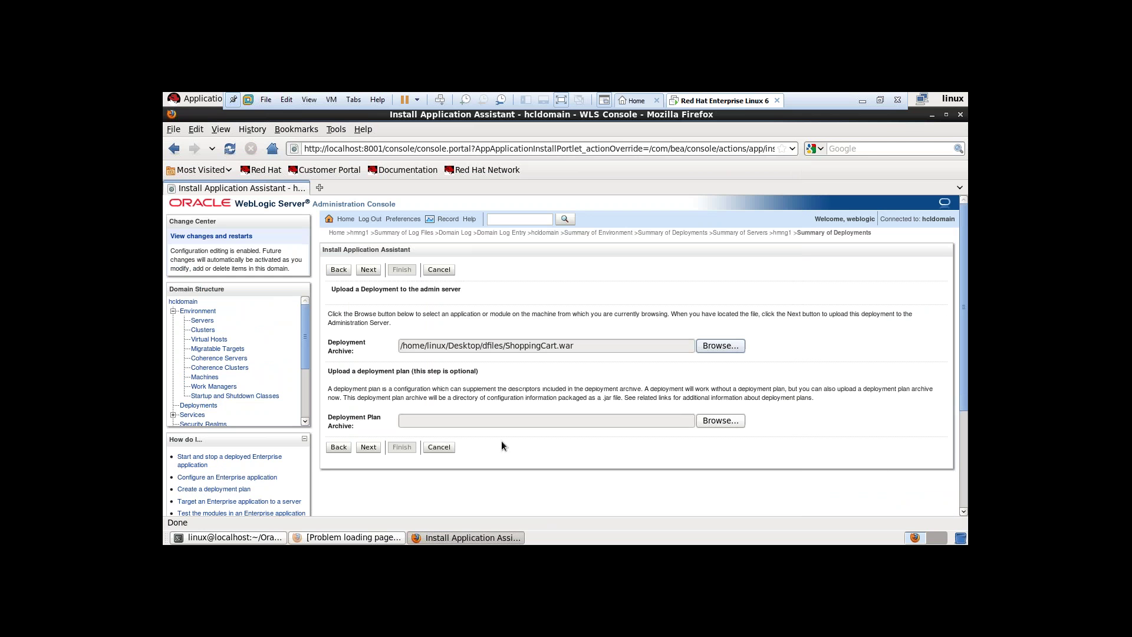
pyautogui.click(368, 447)
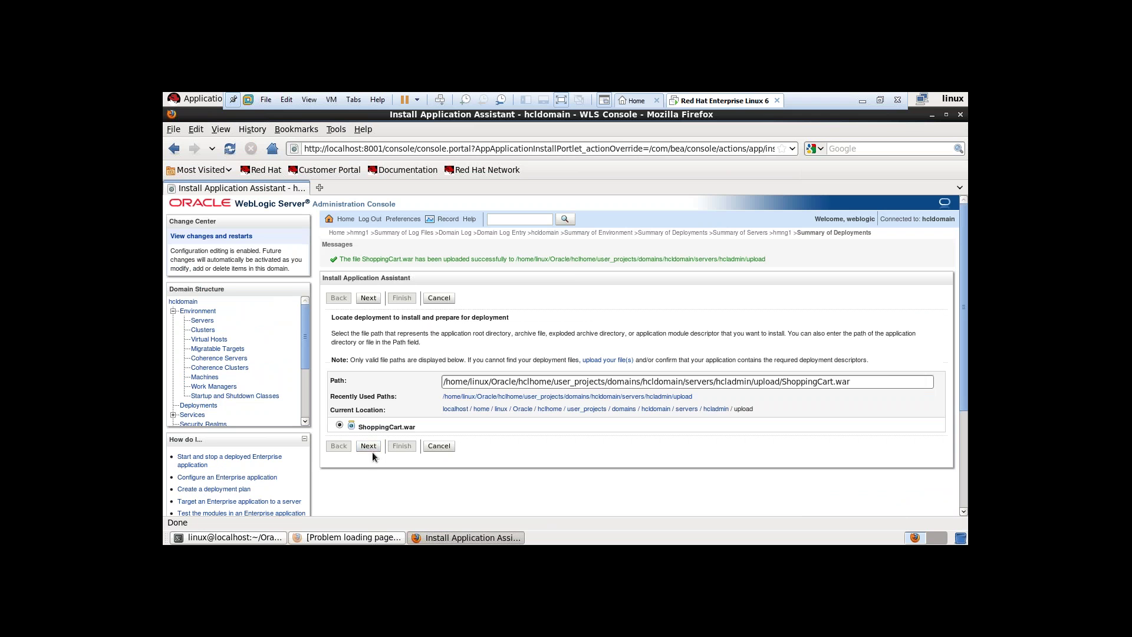
# - Choose to install the uploaded ShoppingCart.war as an application and target it to the hmng4 server
pyautogui.click(369, 447)
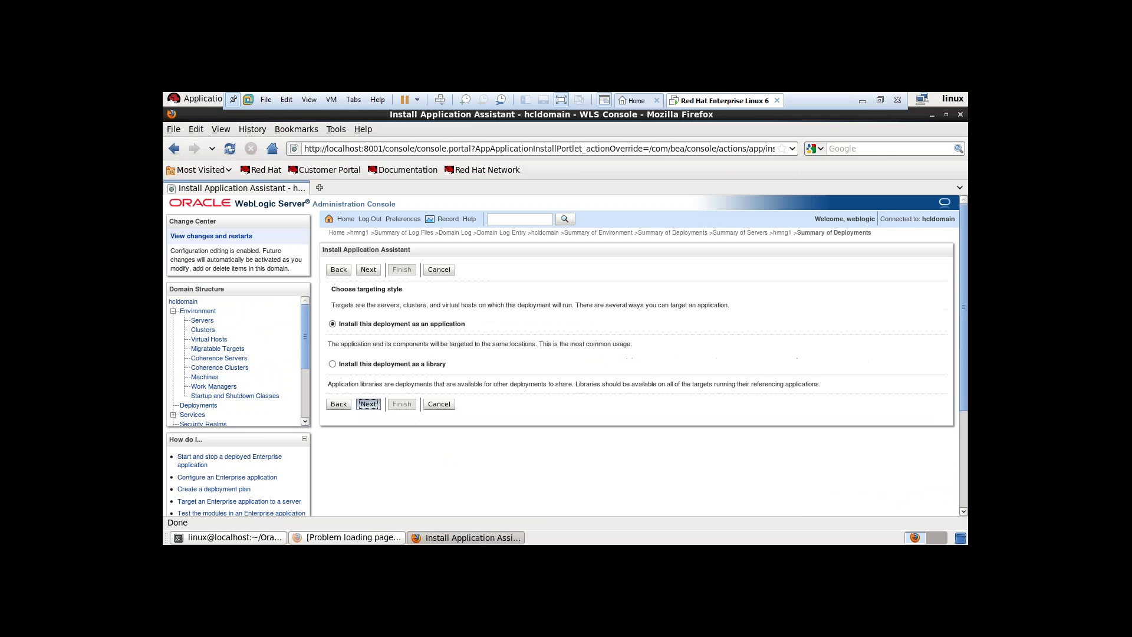
pyautogui.scroll(-3, 344, 468)
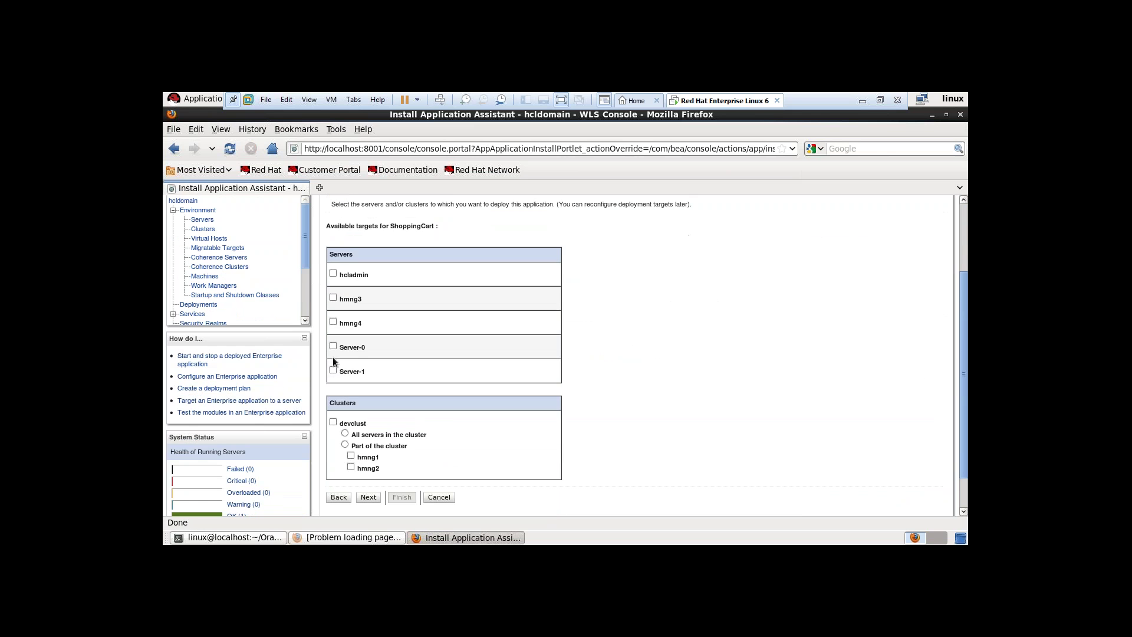
pyautogui.click(333, 322)
pyautogui.click(368, 497)
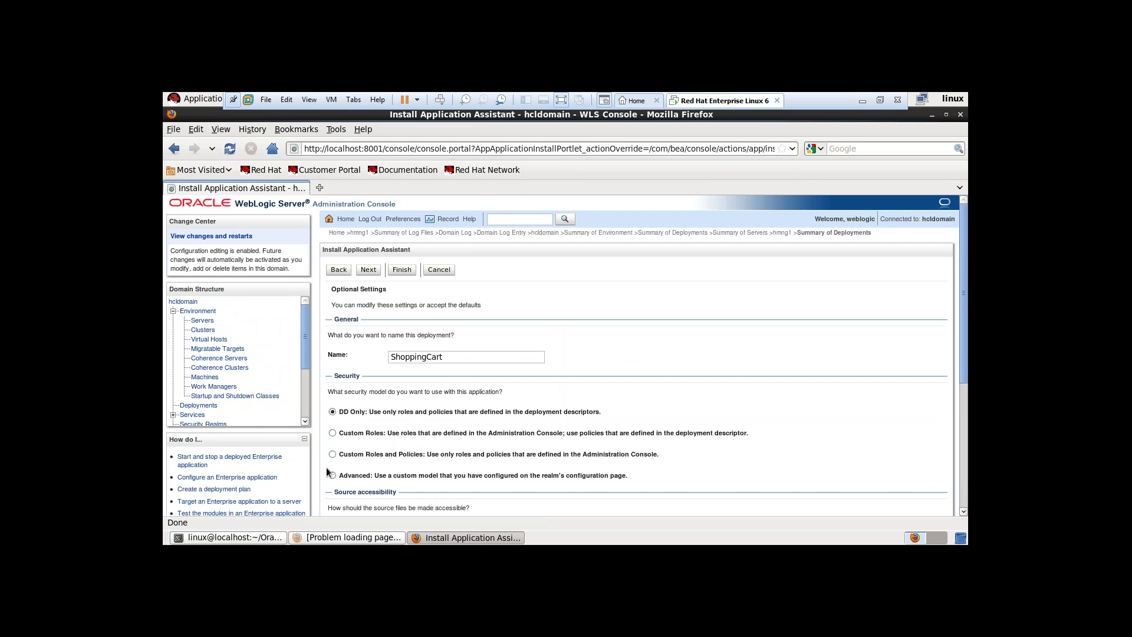
# - Set source accessibility to copy the application onto every target and finish the ShoppingCart installation
pyautogui.scroll(-2, 327, 467)
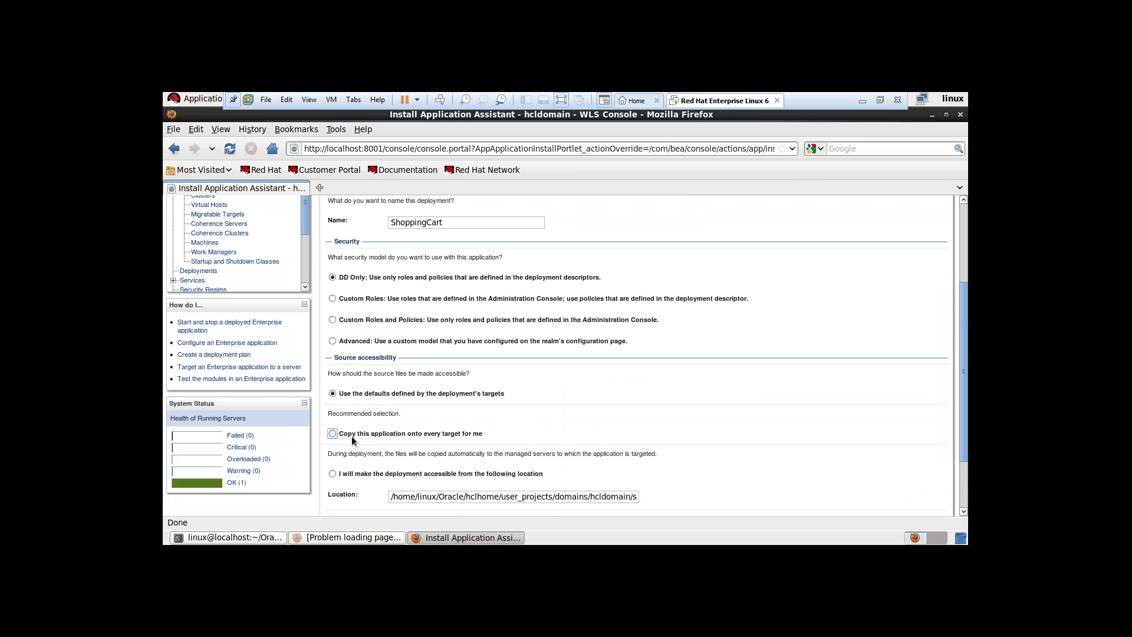
pyautogui.click(332, 434)
pyautogui.scroll(-2, 350, 440)
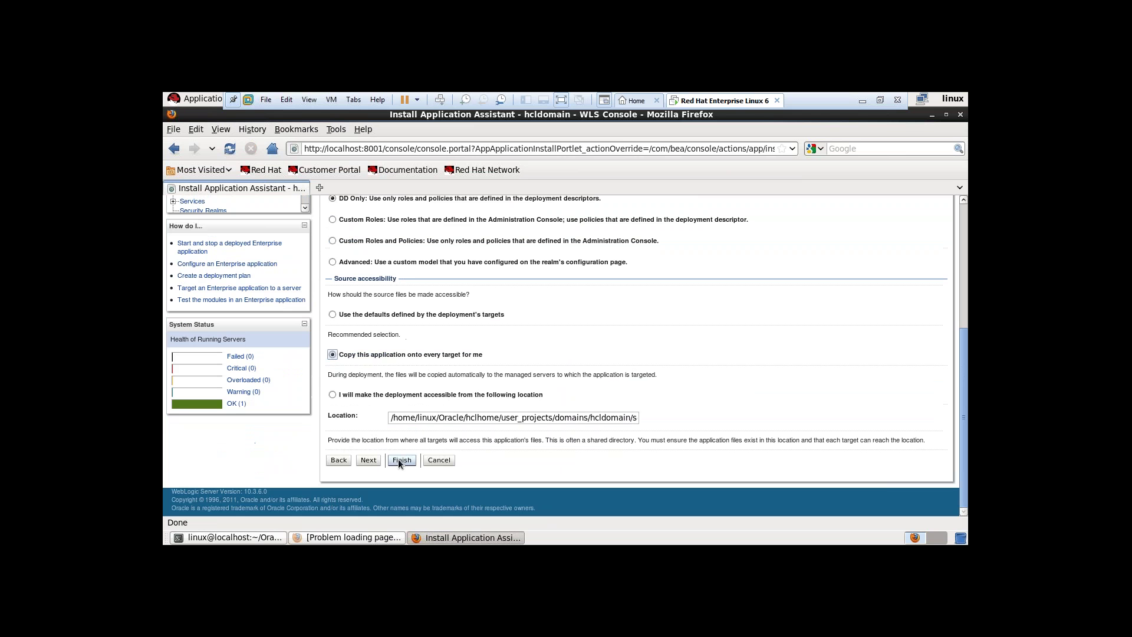
pyautogui.click(401, 460)
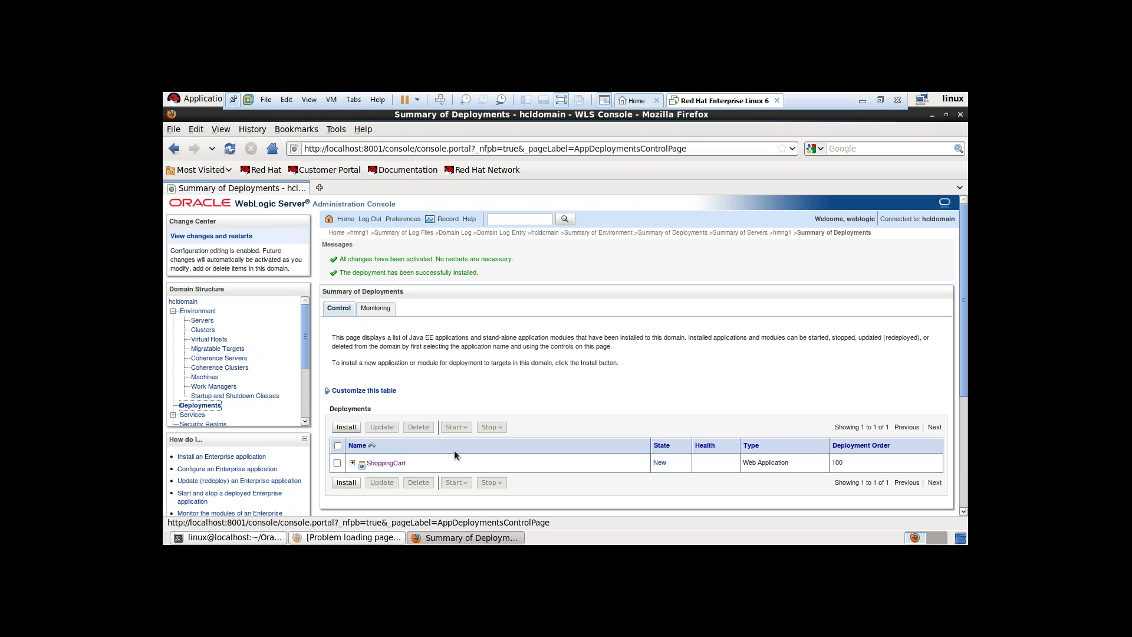
# - Create a new virtual host named NbasedVH in the domain environment
pyautogui.scroll(-1, 212, 353)
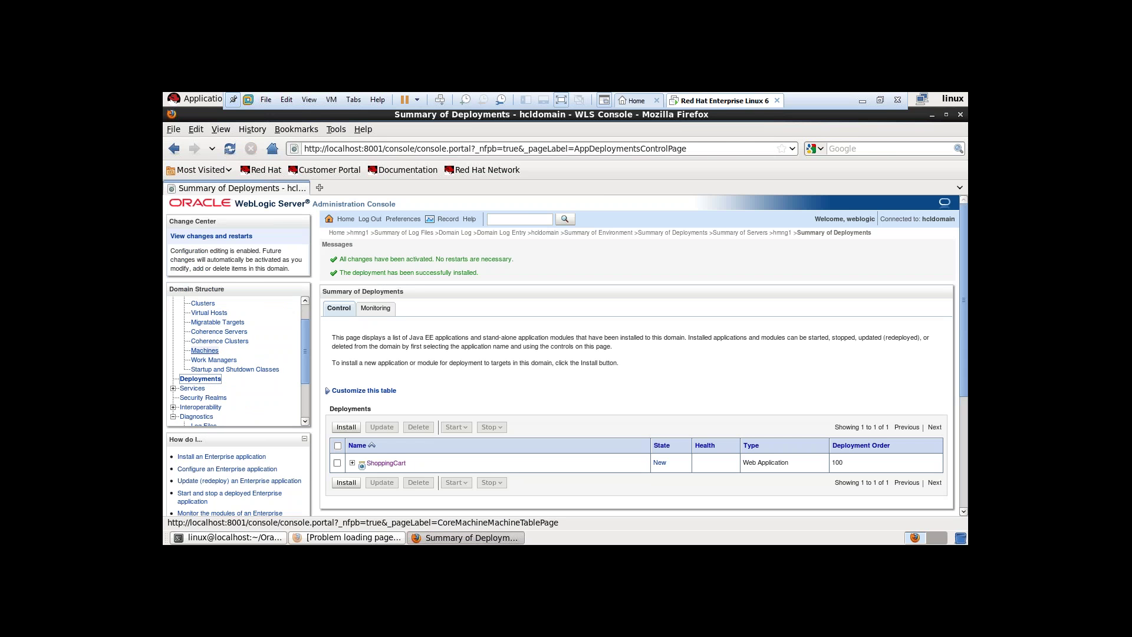
pyautogui.click(209, 313)
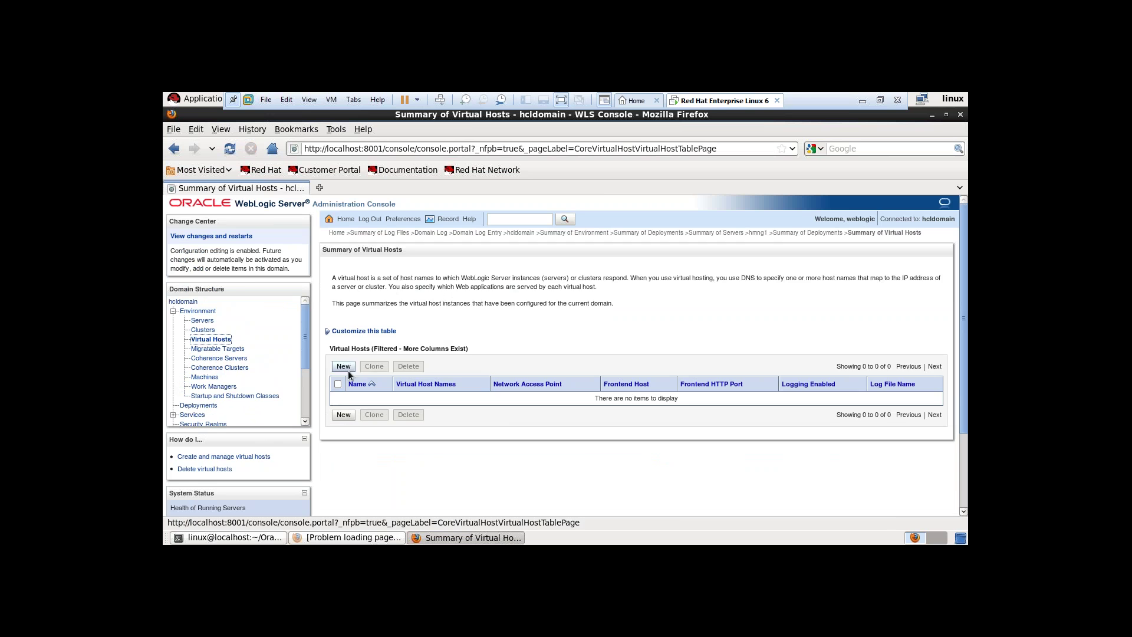
pyautogui.click(343, 366)
pyautogui.scroll(-2, 345, 365)
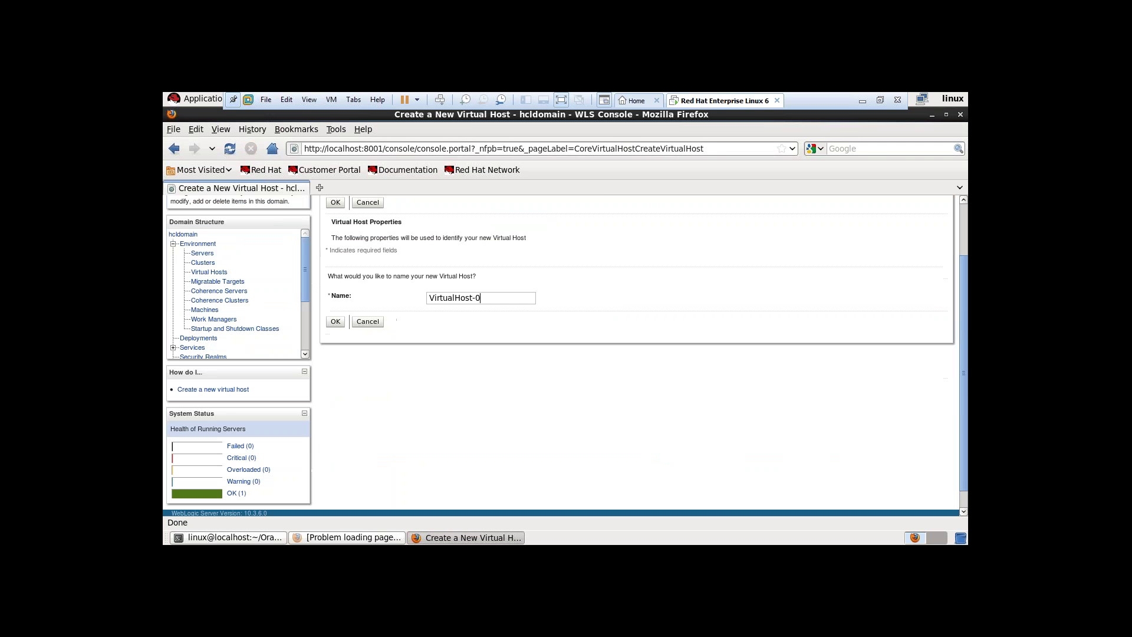
pyautogui.click(347, 301)
pyautogui.write('N')
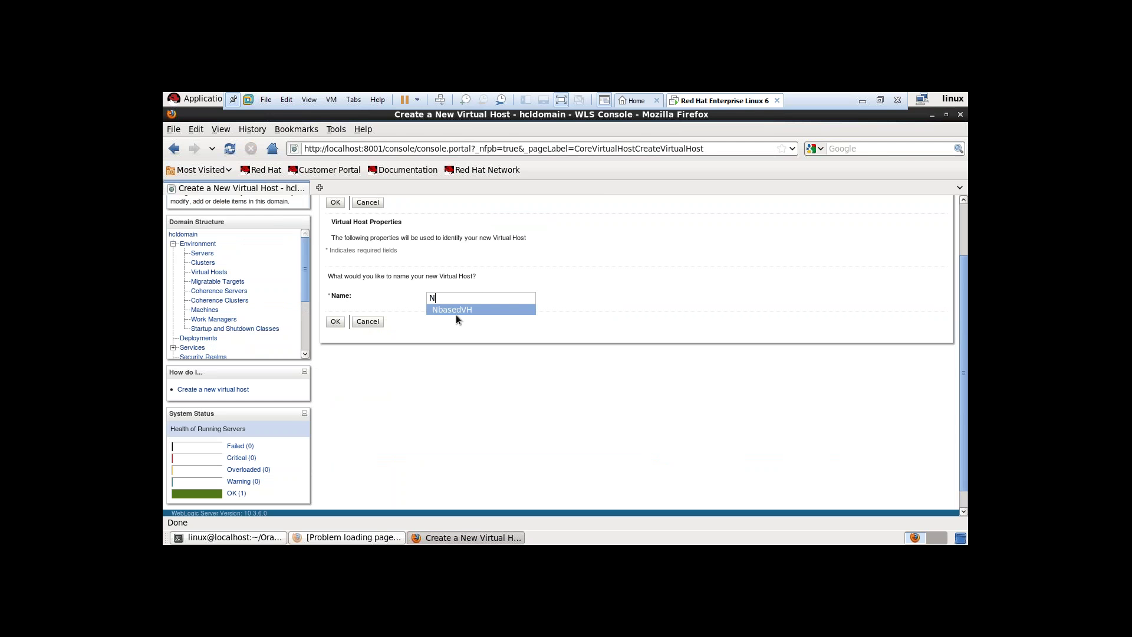
pyautogui.press('Escape')
pyautogui.hotkey('ctrl', 'a')
pyautogui.press('Down')
pyautogui.click(447, 311)
pyautogui.click(335, 322)
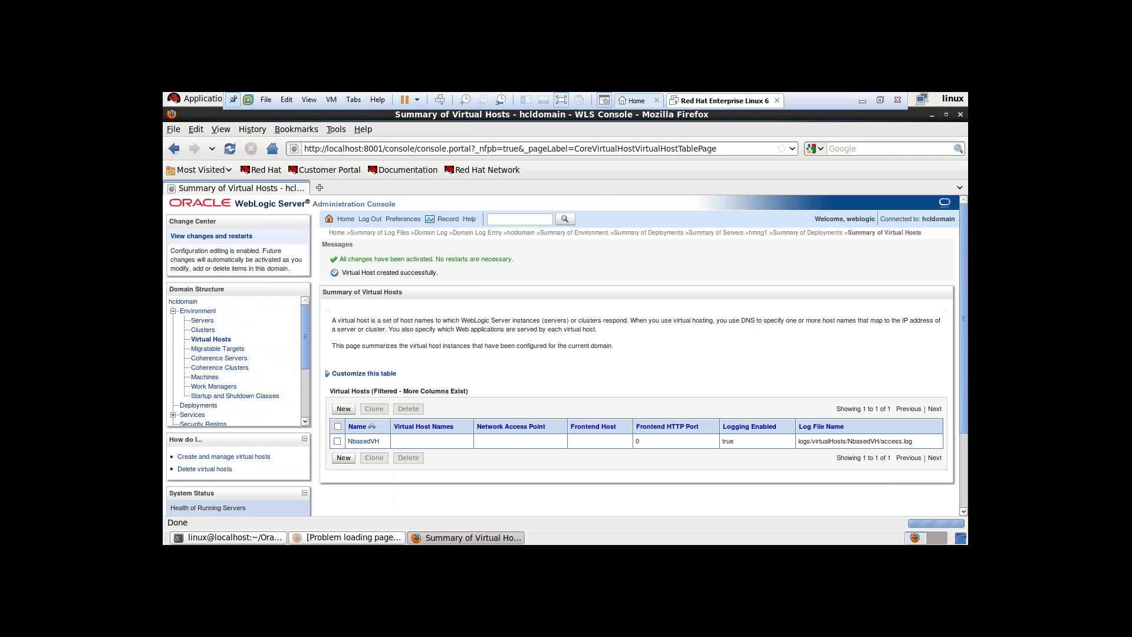
pyautogui.click(362, 442)
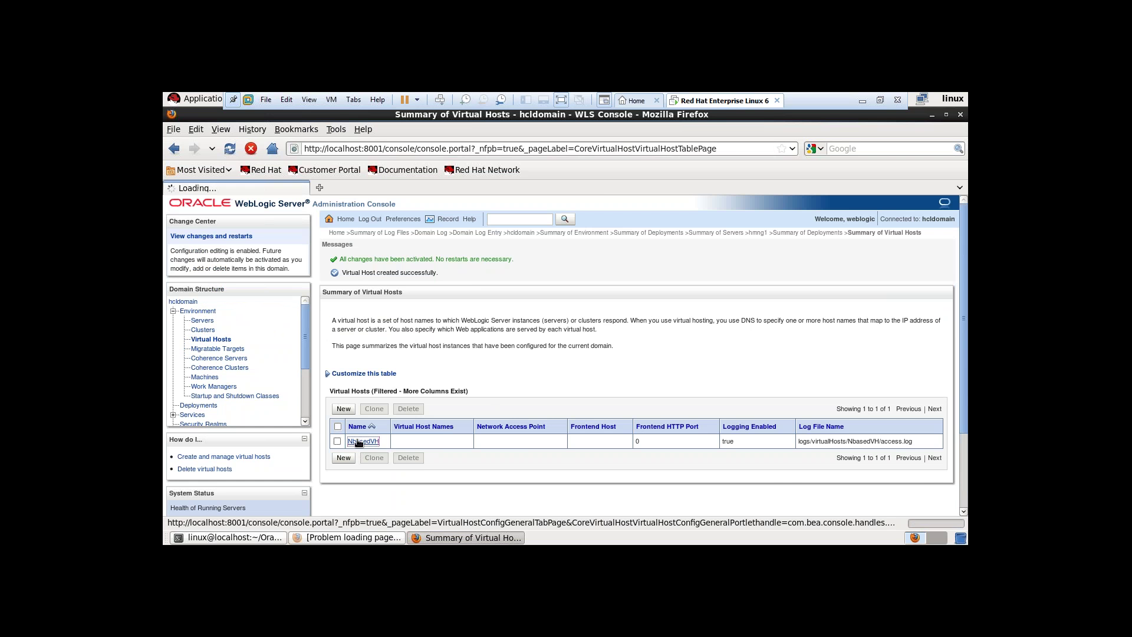
pyautogui.click(397, 410)
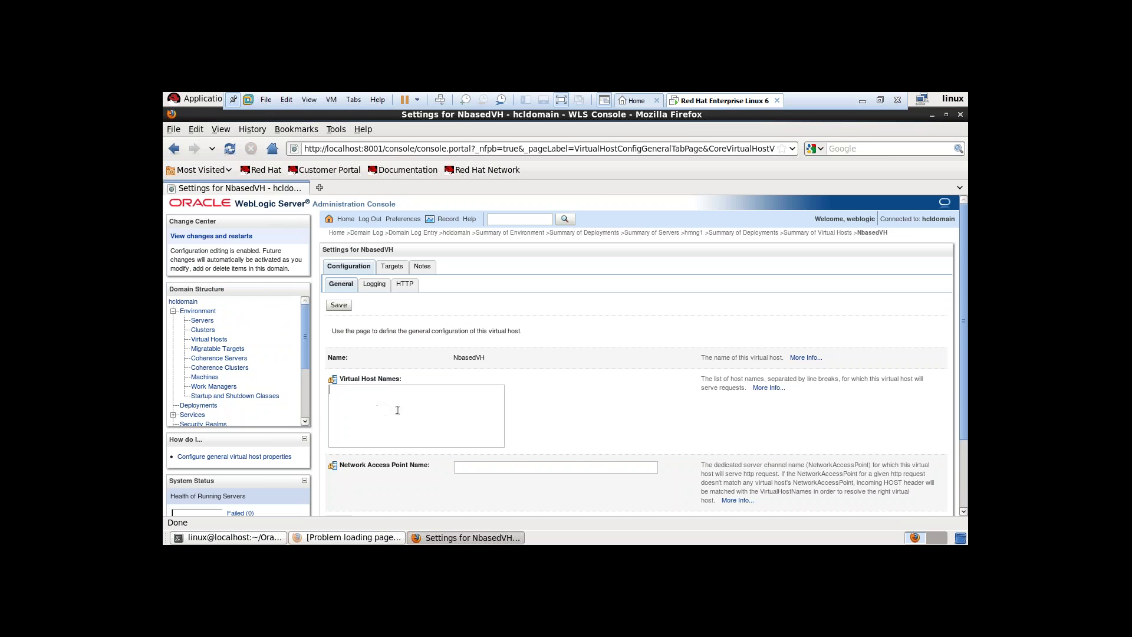
pyautogui.write('www.ShoppingCart.com')
pyautogui.moveTo(425, 389); pyautogui.dragTo(305, 389)
pyautogui.hotkey('ctrl', 'c')
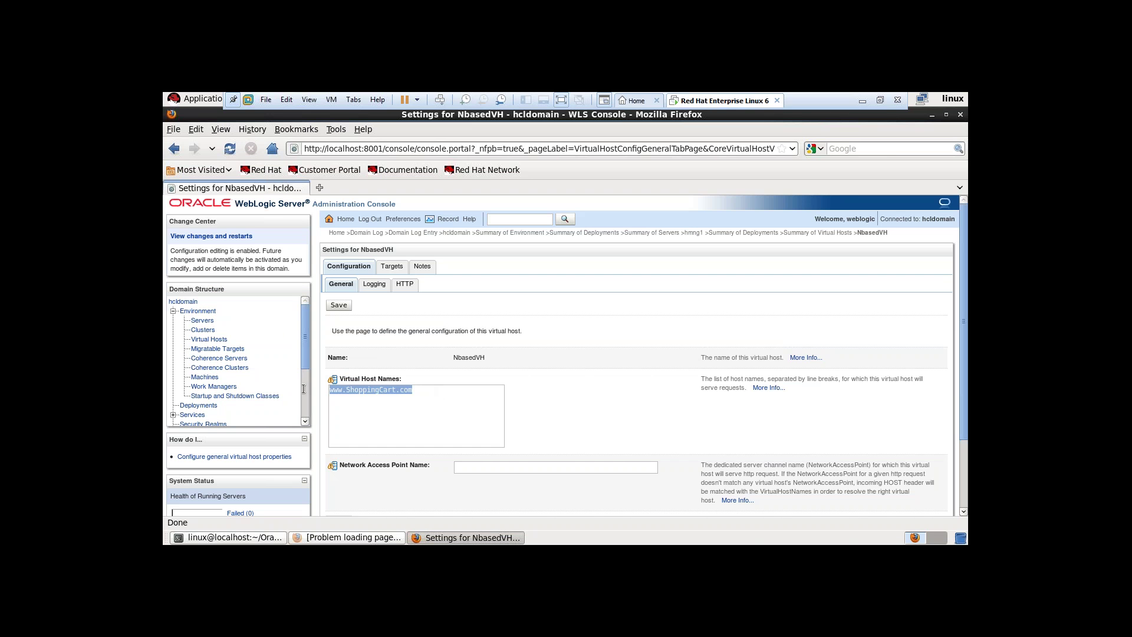
pyautogui.click(338, 305)
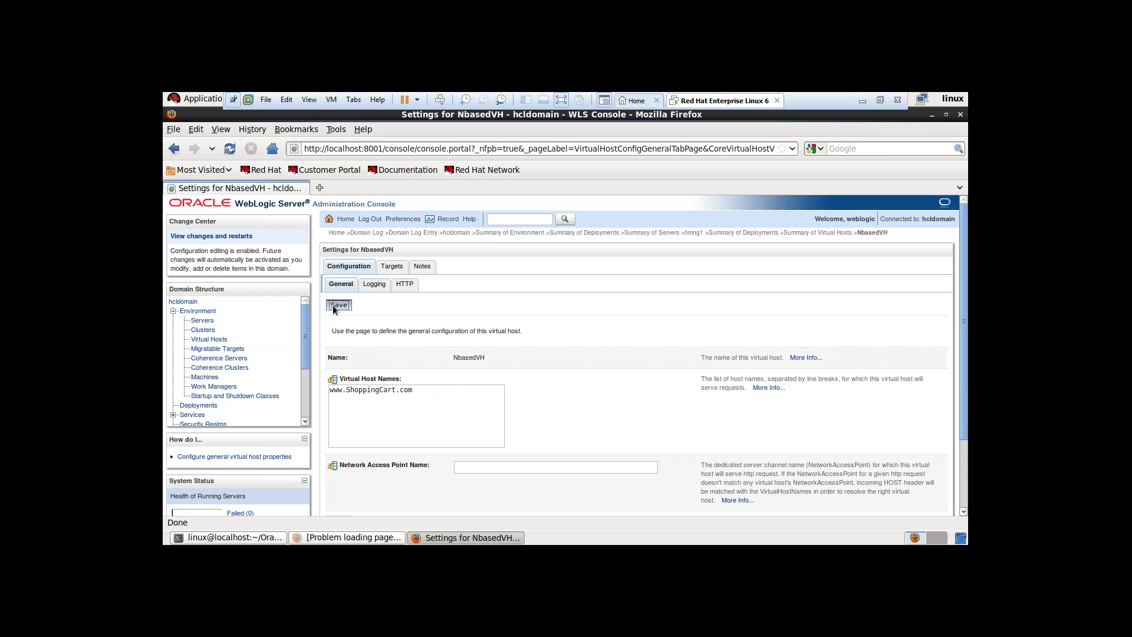
# - Target the NbasedVH virtual host to Server-0 and save the assignment
pyautogui.click(391, 305)
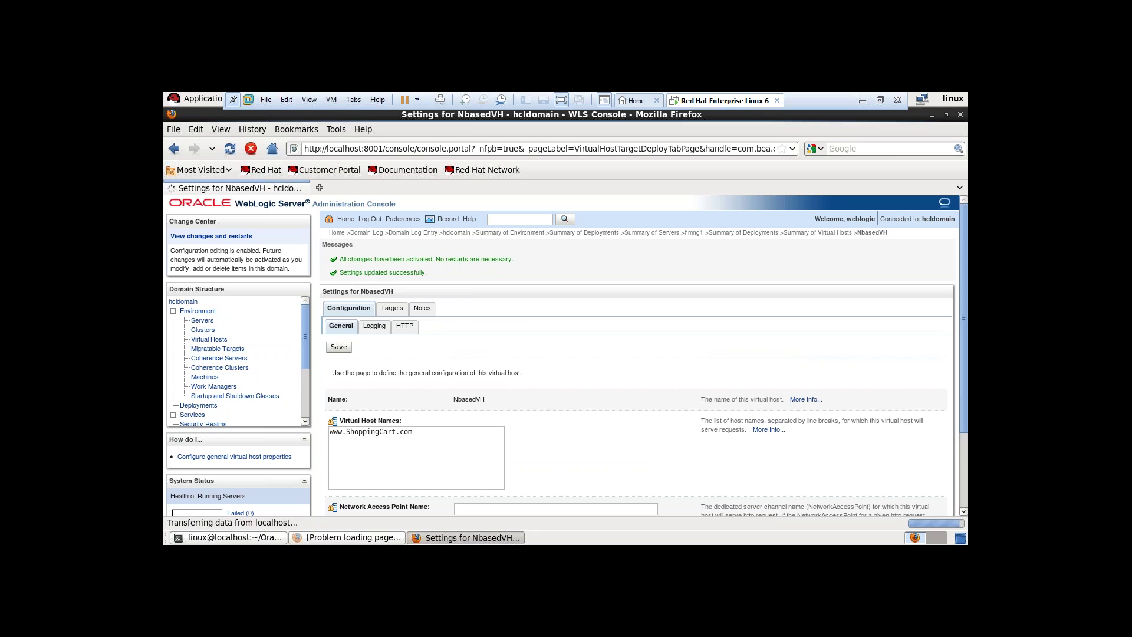
pyautogui.scroll(-3, 392, 334)
pyautogui.click(333, 335)
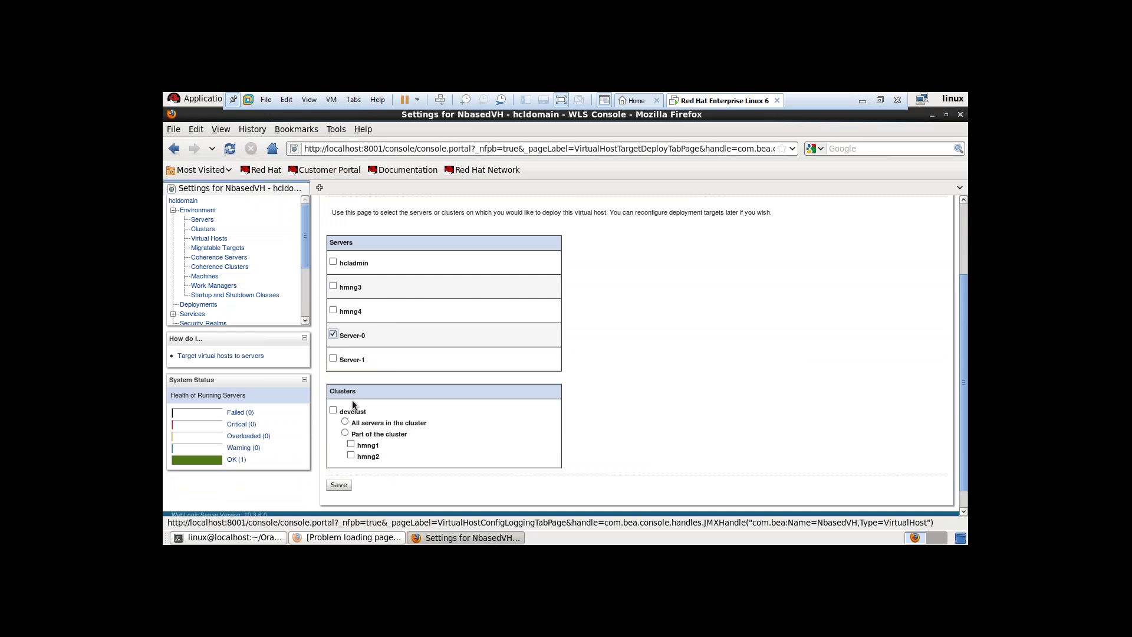
pyautogui.click(338, 484)
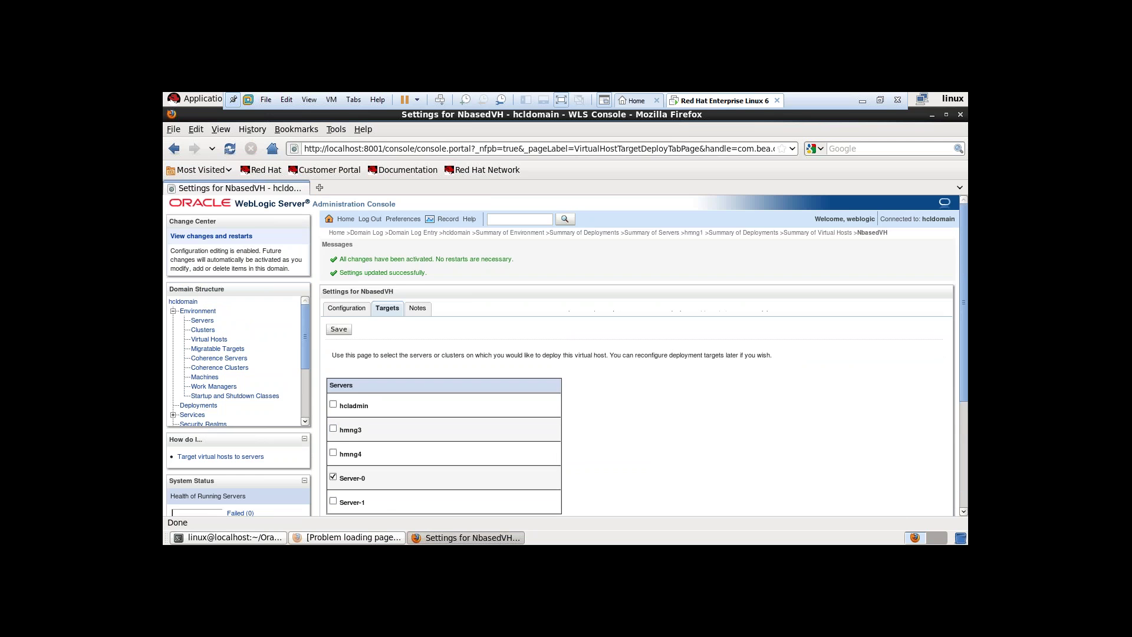
# - Retarget the ShoppingCart deployment from the hmng4 server to the NbasedVH virtual host and save
pyautogui.click(207, 407)
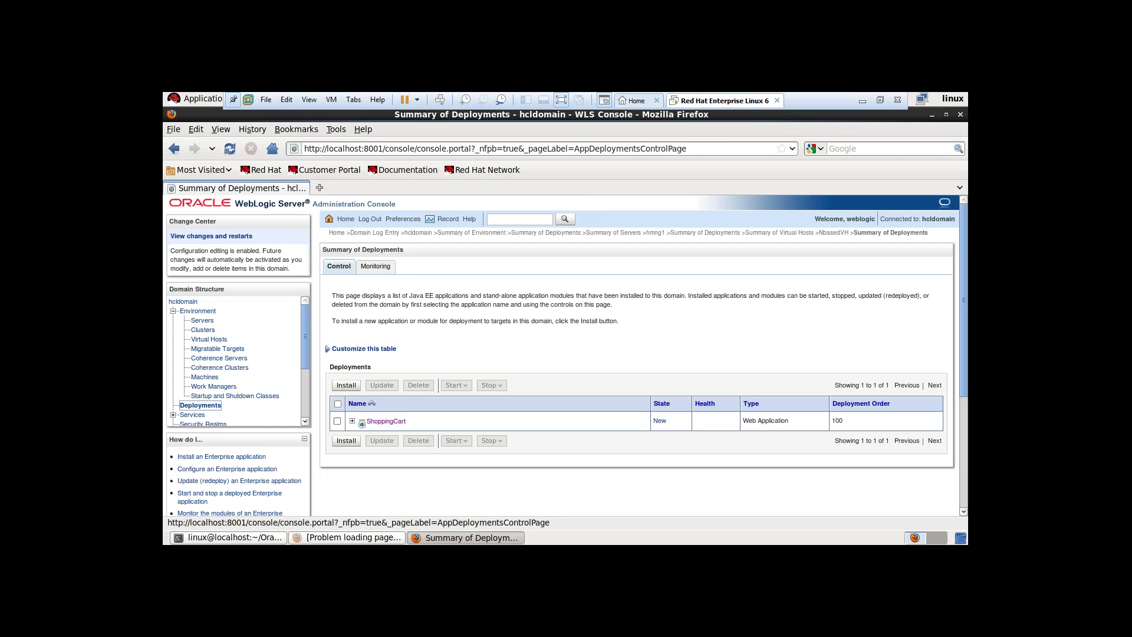
pyautogui.click(383, 422)
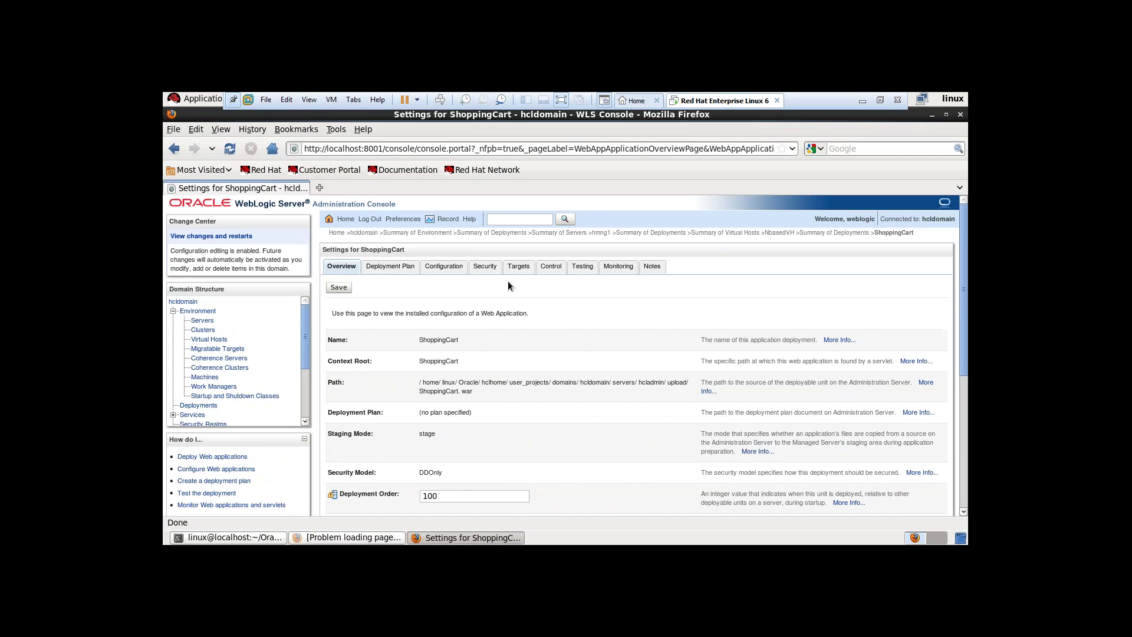
pyautogui.click(517, 268)
pyautogui.scroll(-5, 474, 307)
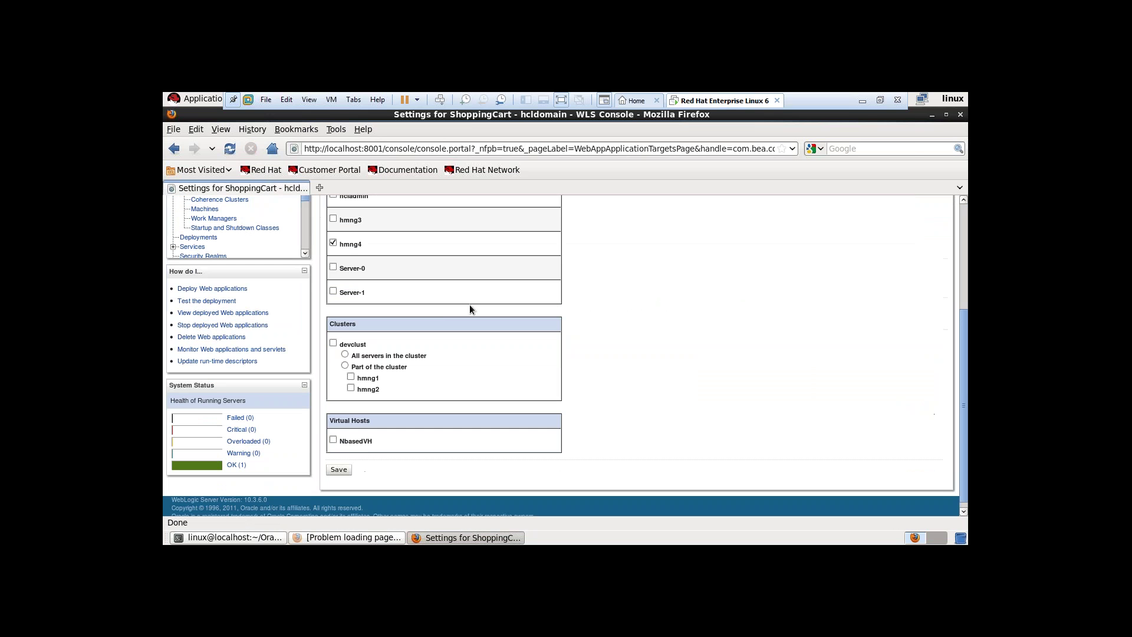
pyautogui.click(332, 242)
pyautogui.scroll(-1, 378, 341)
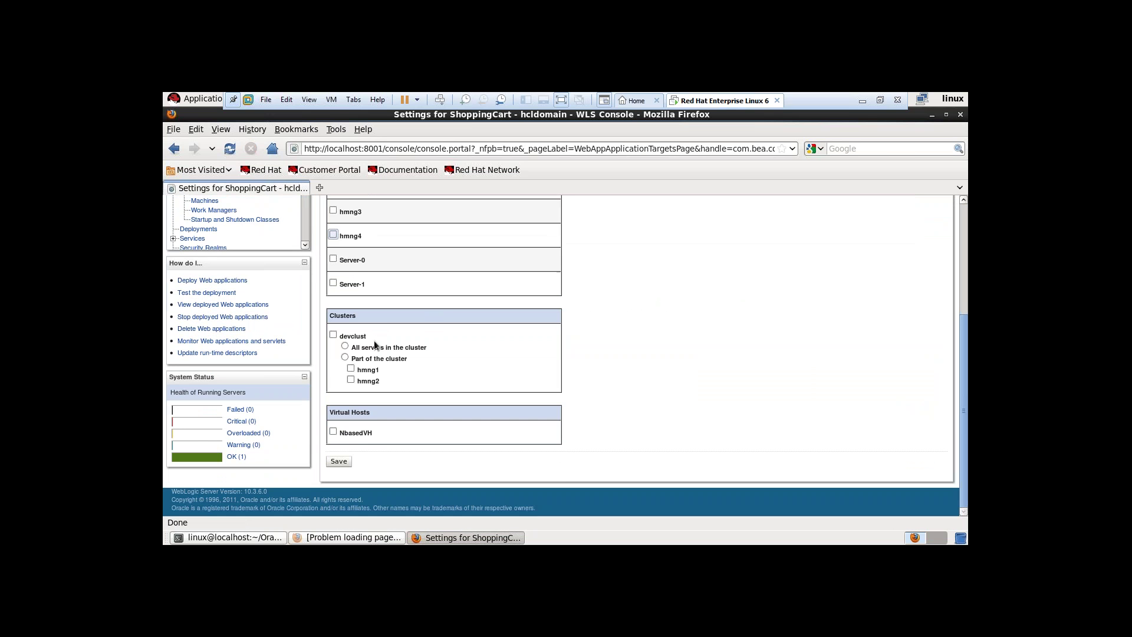
pyautogui.click(332, 433)
pyautogui.click(338, 462)
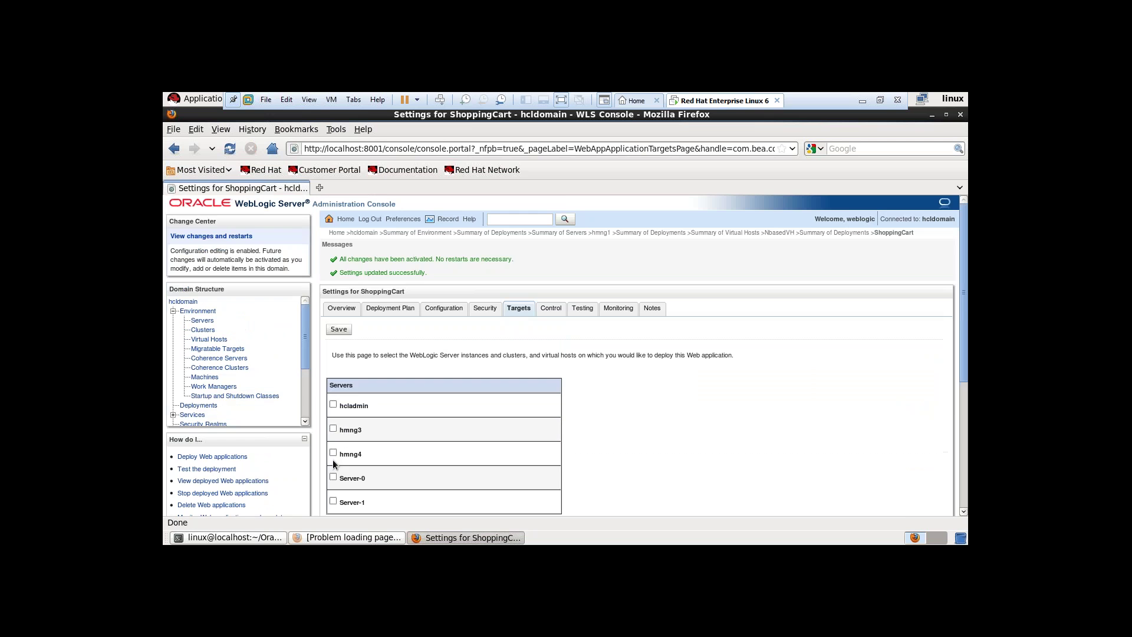
pyautogui.hotkey('ctrl', 't')
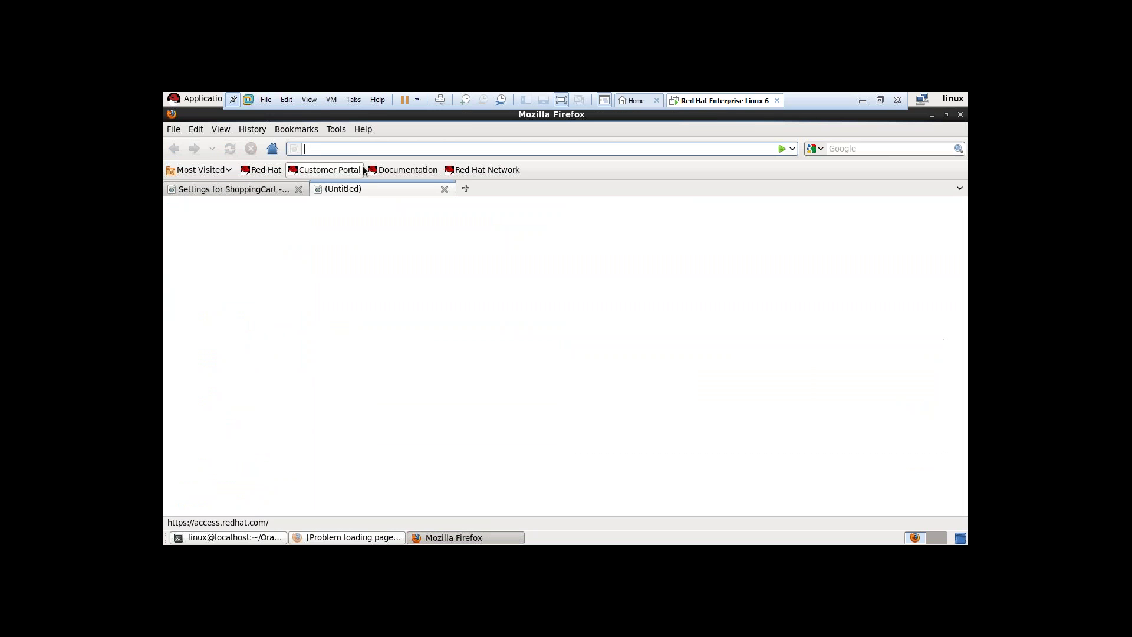
pyautogui.hotkey('ctrl', 'v')
pyautogui.press('Return')
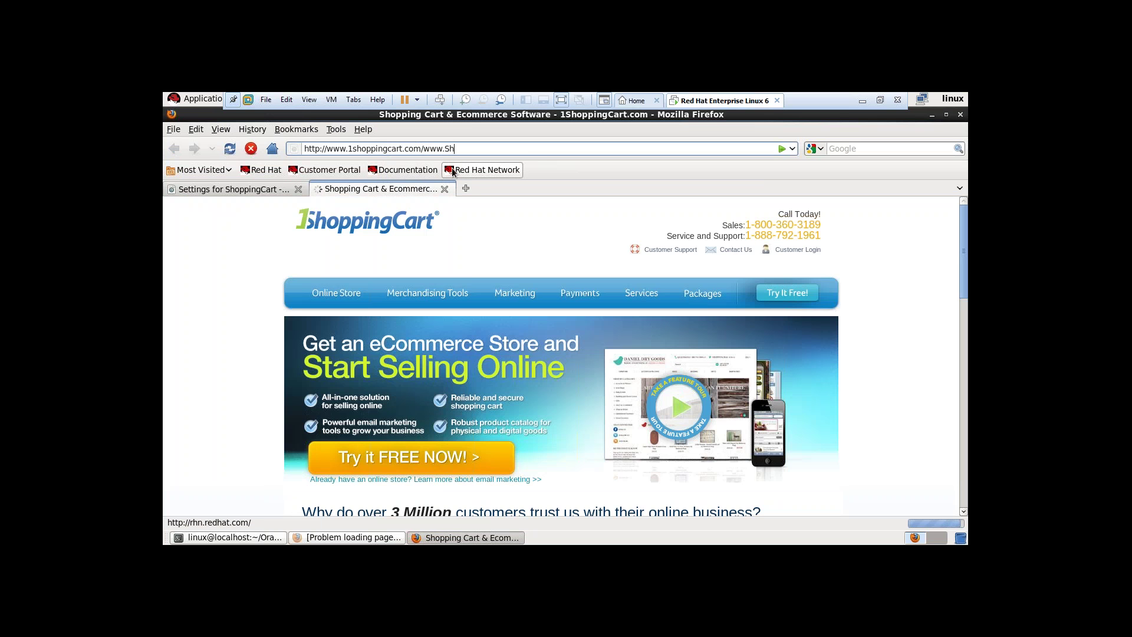
pyautogui.press('BackSpace')
pyautogui.press('BackSpace')
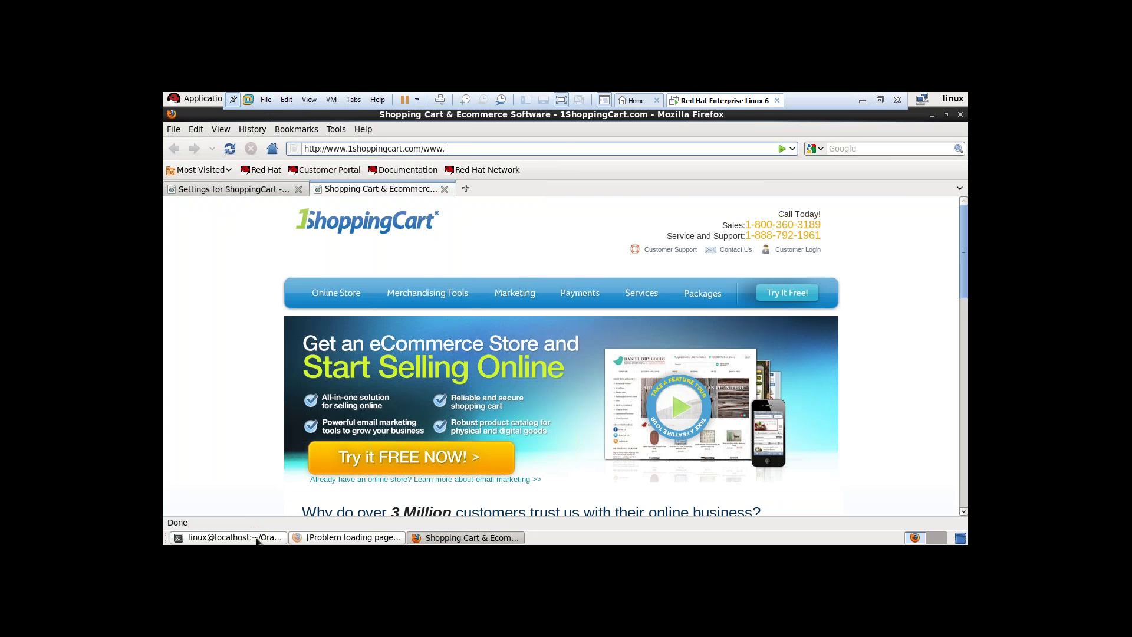
pyautogui.click(231, 537)
pyautogui.click(461, 538)
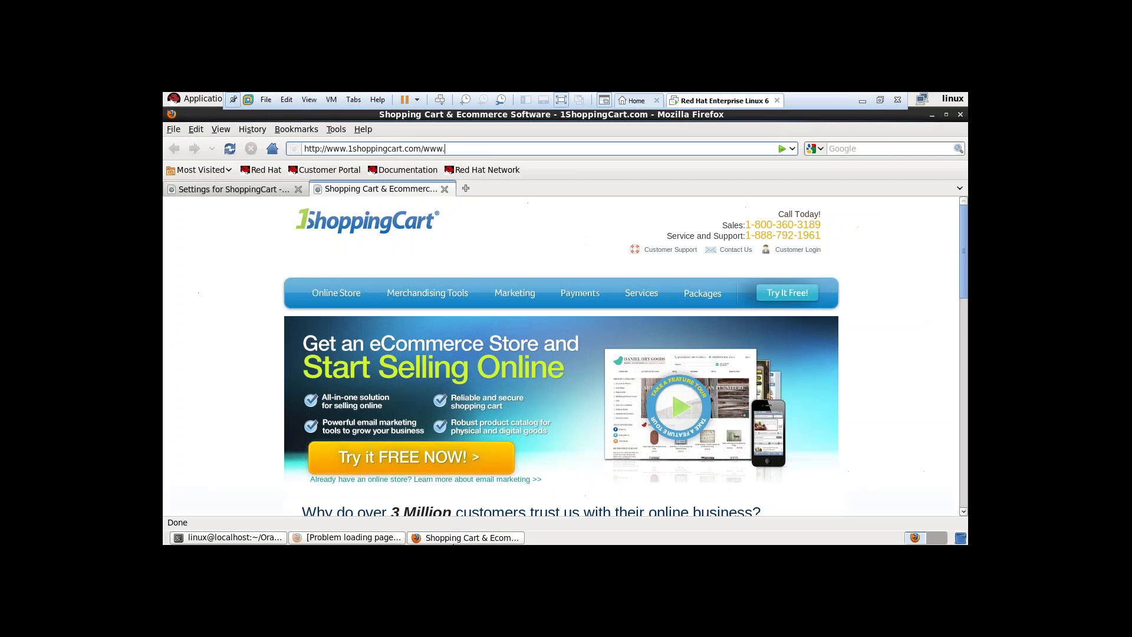
# - Close the browser window holding the failed localhost:5001 console page
pyautogui.click(337, 537)
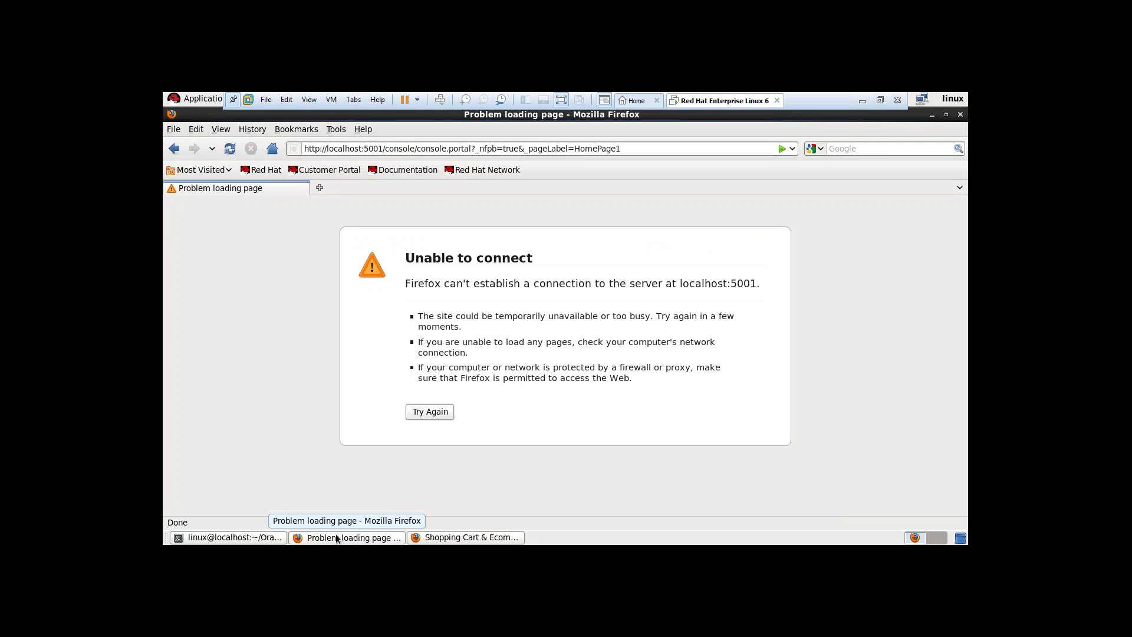
pyautogui.click(960, 115)
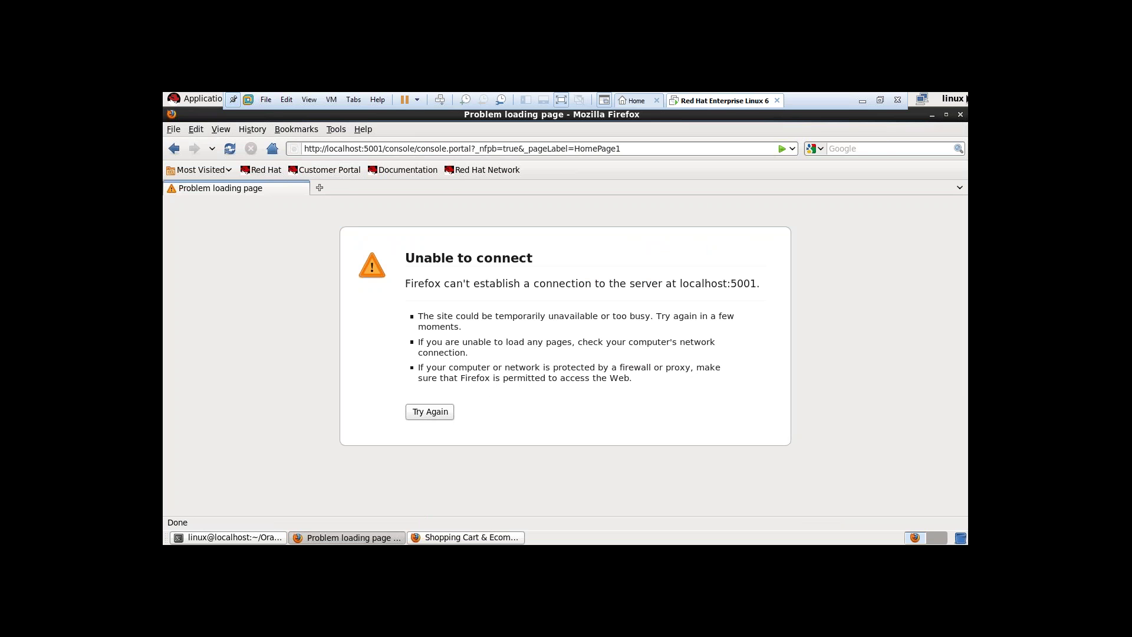
pyautogui.click(960, 115)
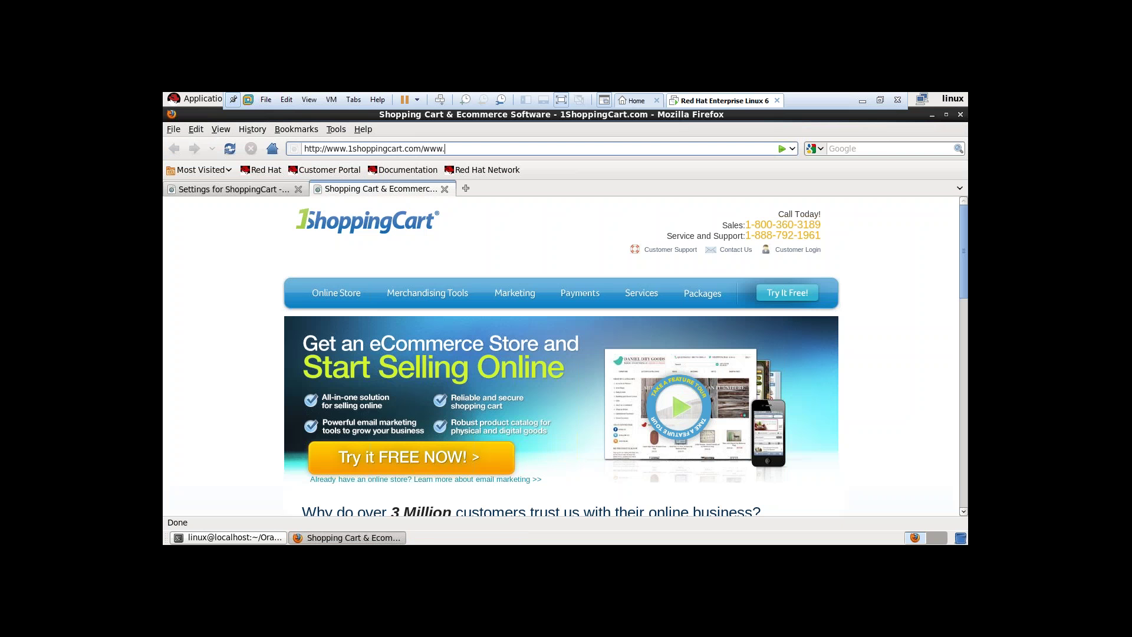
pyautogui.click(338, 532)
# - Return to the administration console and create a new virtual host named IPVH
pyautogui.click(252, 190)
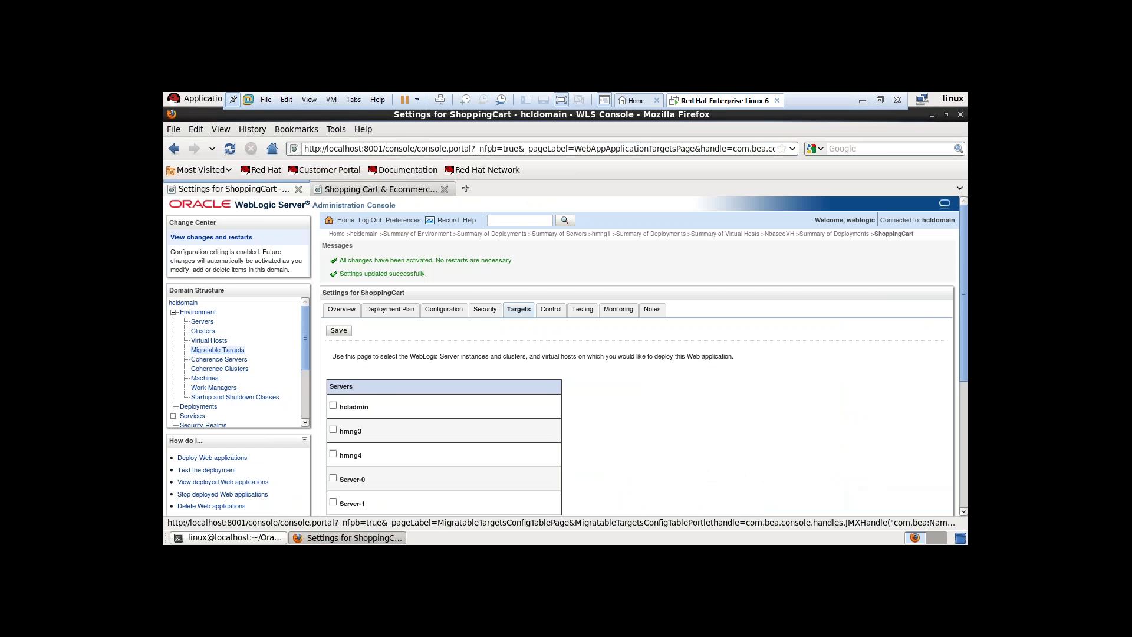
pyautogui.click(209, 340)
pyautogui.click(342, 375)
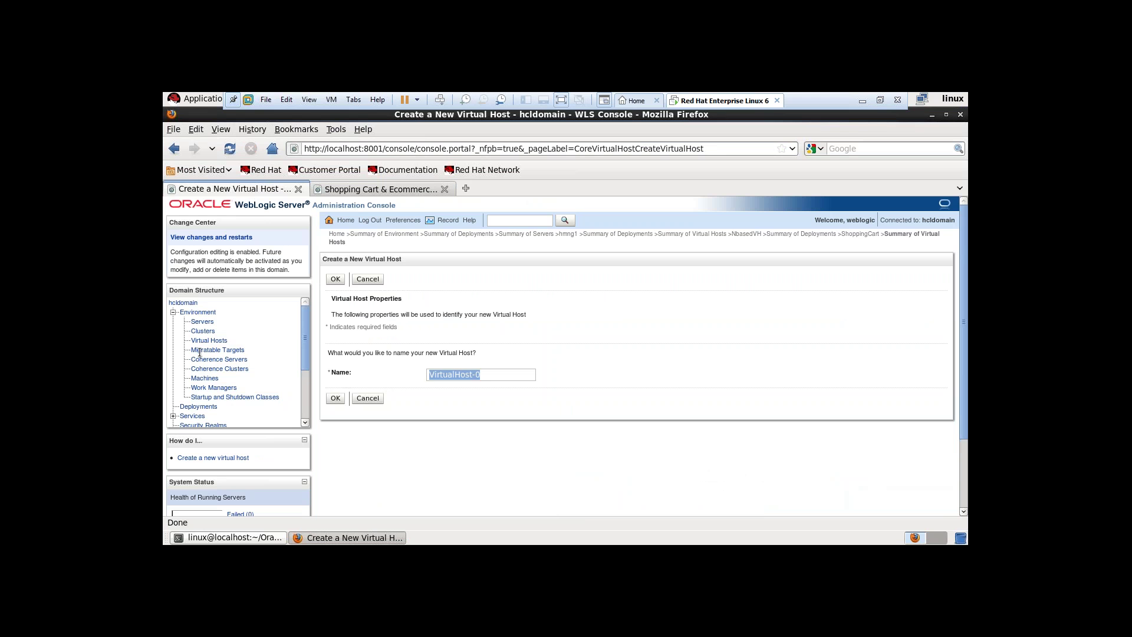
pyautogui.write('IPVH')
pyautogui.click(335, 398)
pyautogui.scroll(-2, 422, 368)
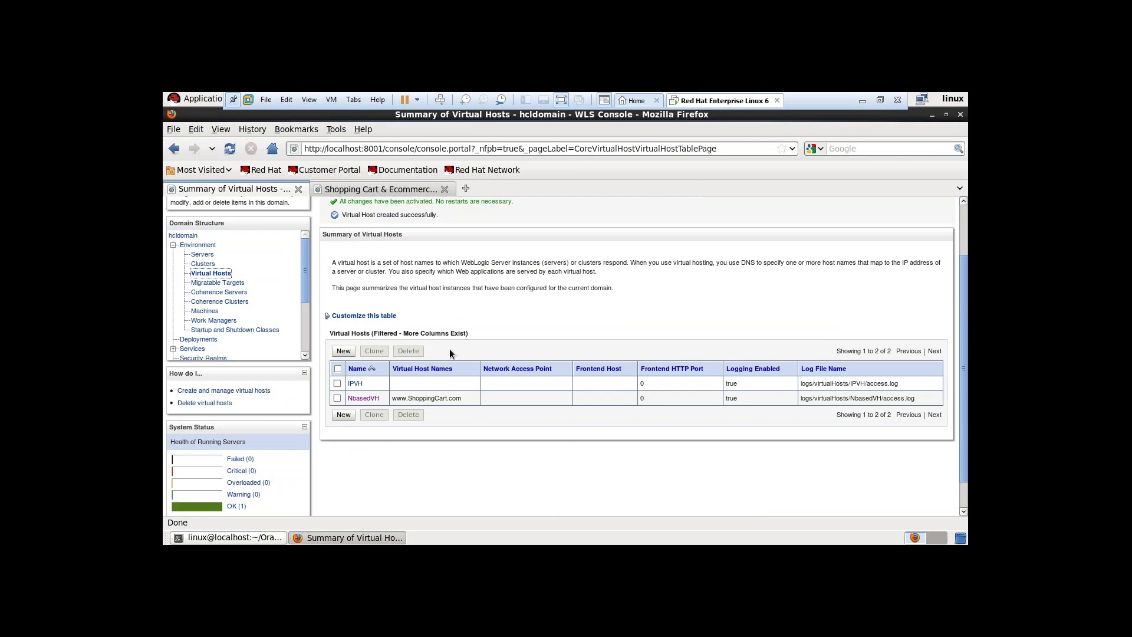
# - Start a new network channel on the hcladmin server, named ch1 and using the http protocol
pyautogui.click(202, 254)
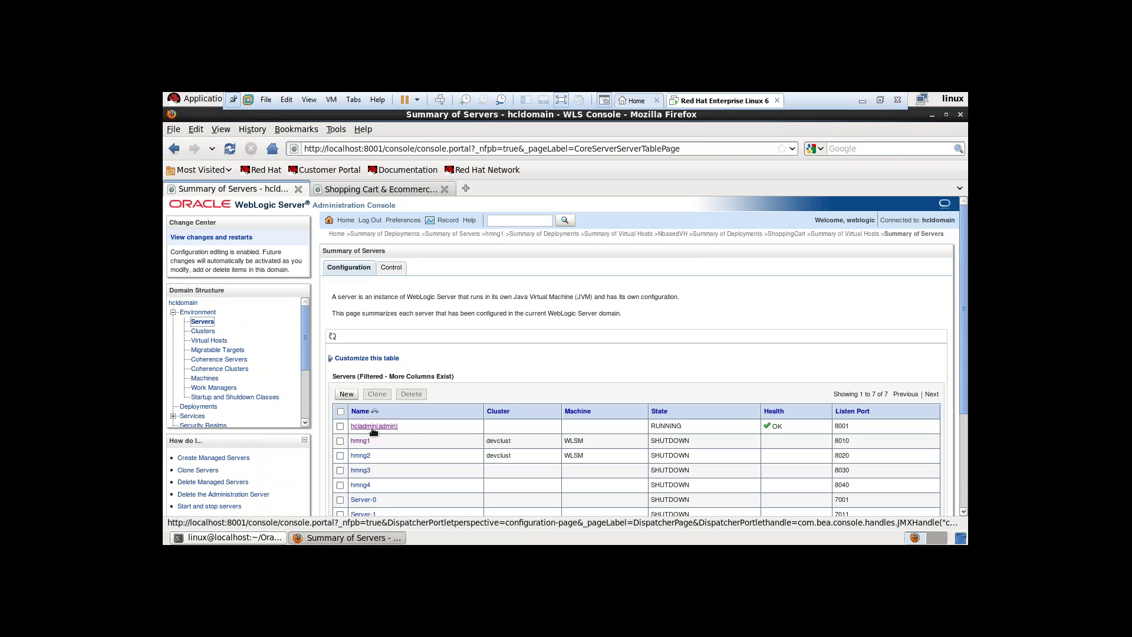
pyautogui.click(373, 427)
pyautogui.click(390, 267)
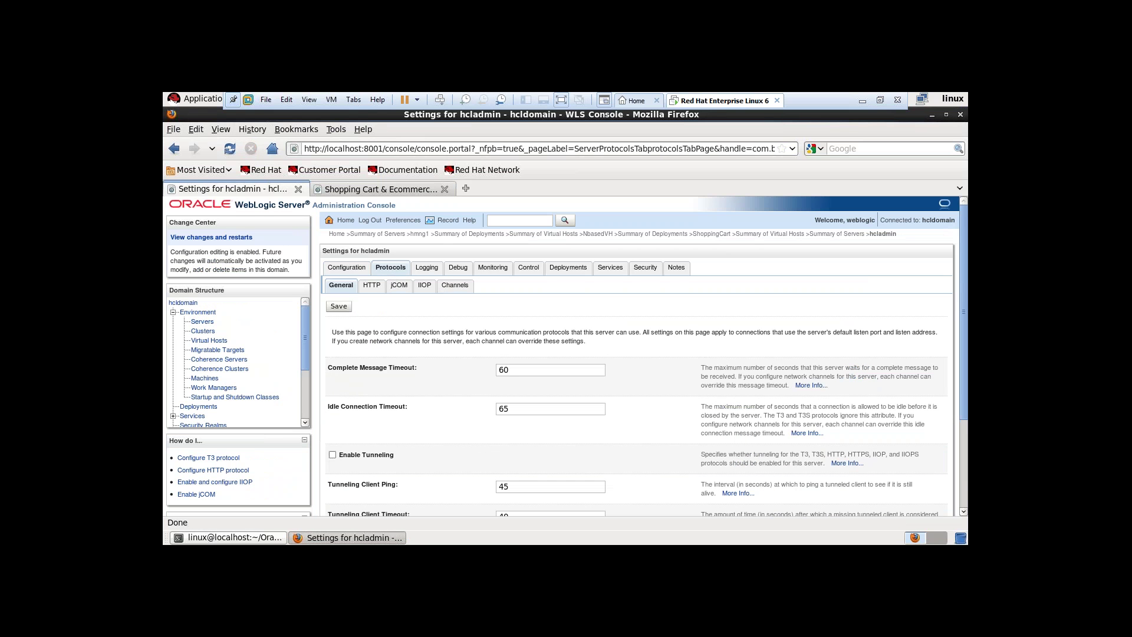
pyautogui.click(451, 285)
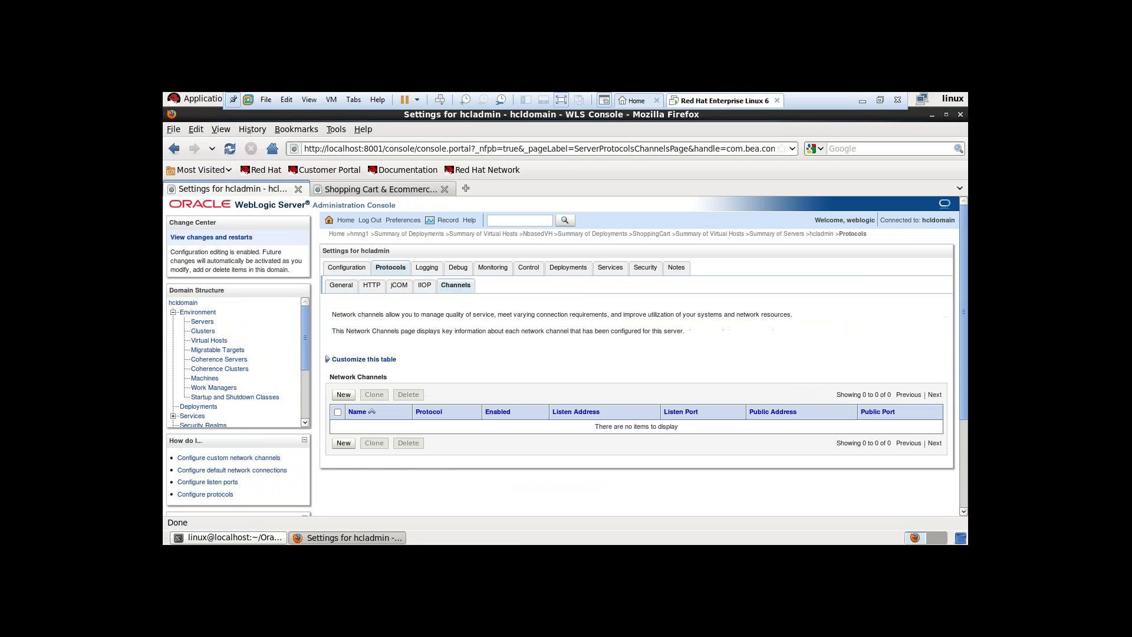
pyautogui.scroll(-4, 338, 275)
pyautogui.click(343, 268)
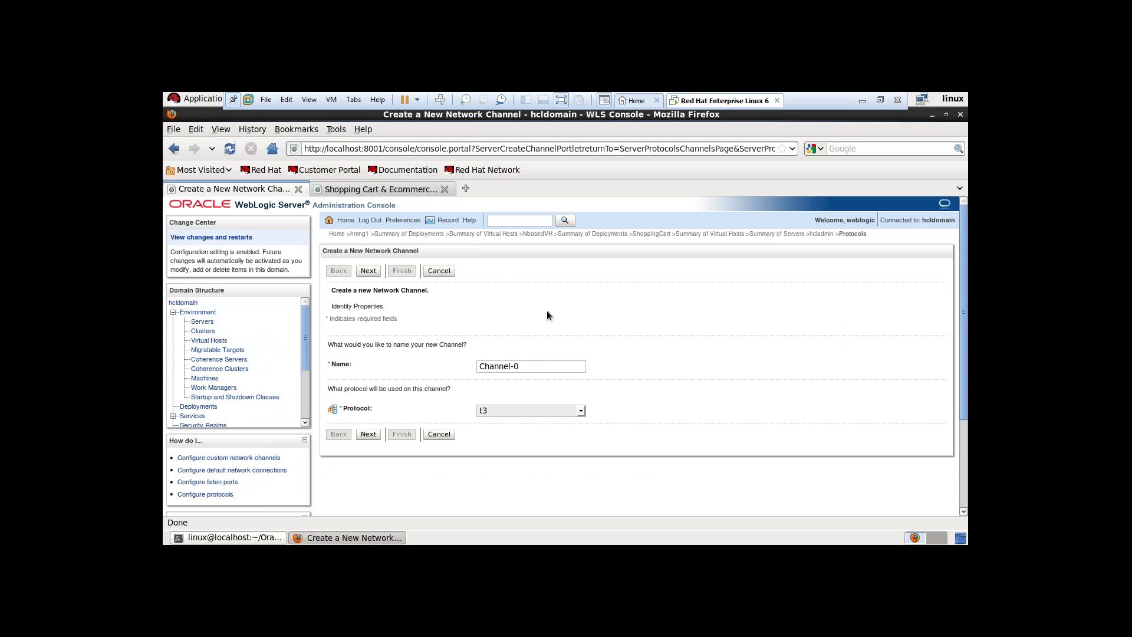
pyautogui.moveTo(537, 360); pyautogui.dragTo(319, 362)
pyautogui.write('ch')
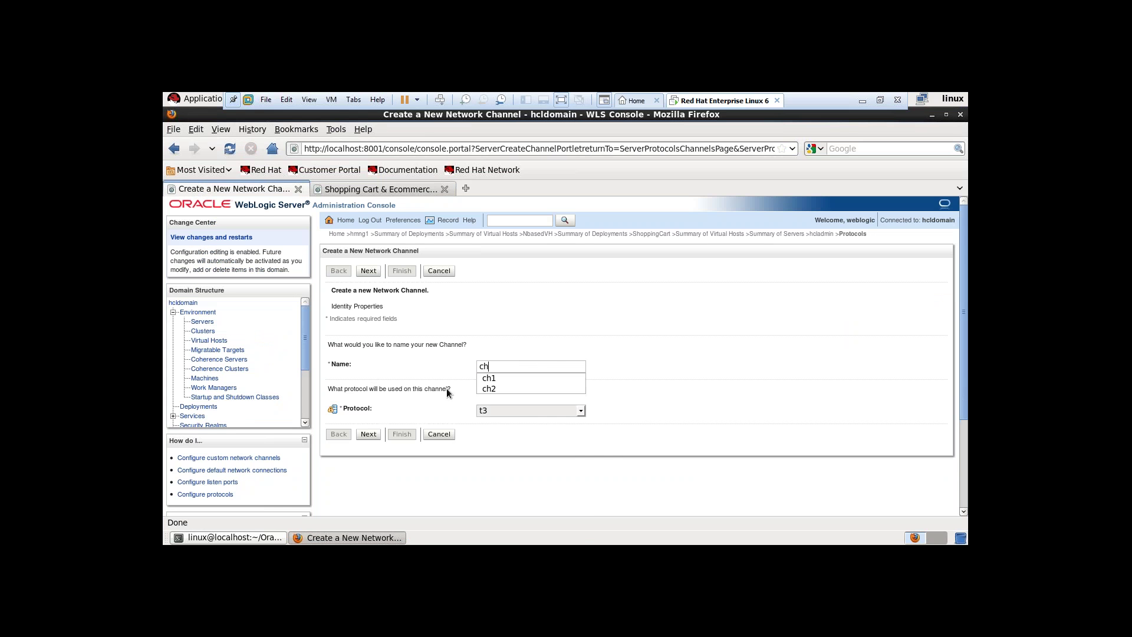
pyautogui.click(510, 378)
pyautogui.click(515, 410)
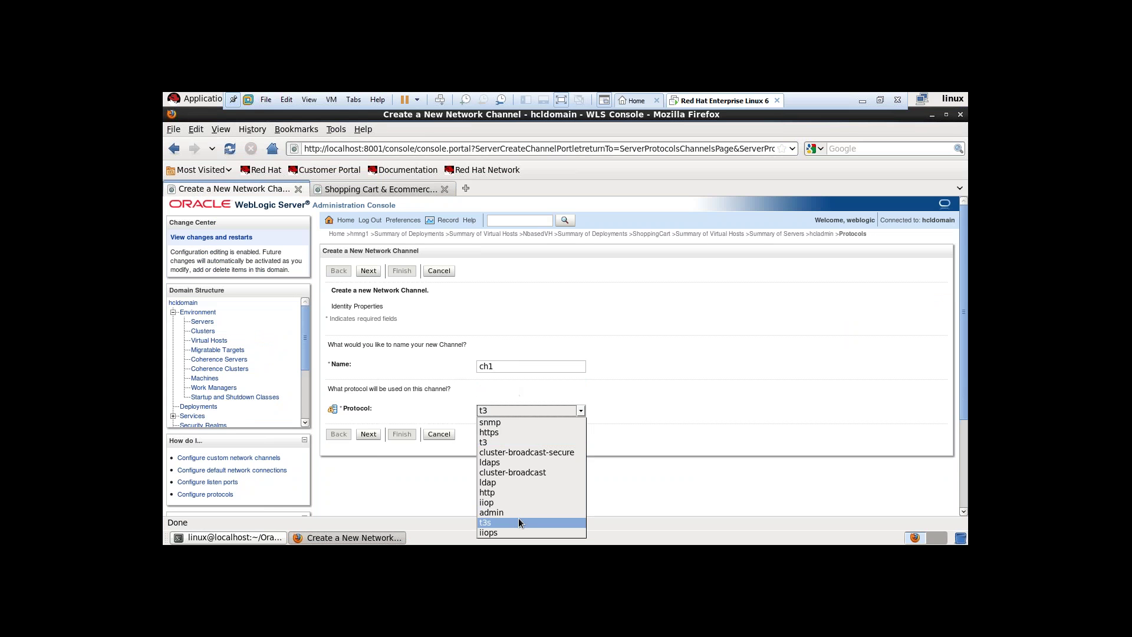
pyautogui.click(511, 503)
pyautogui.click(368, 433)
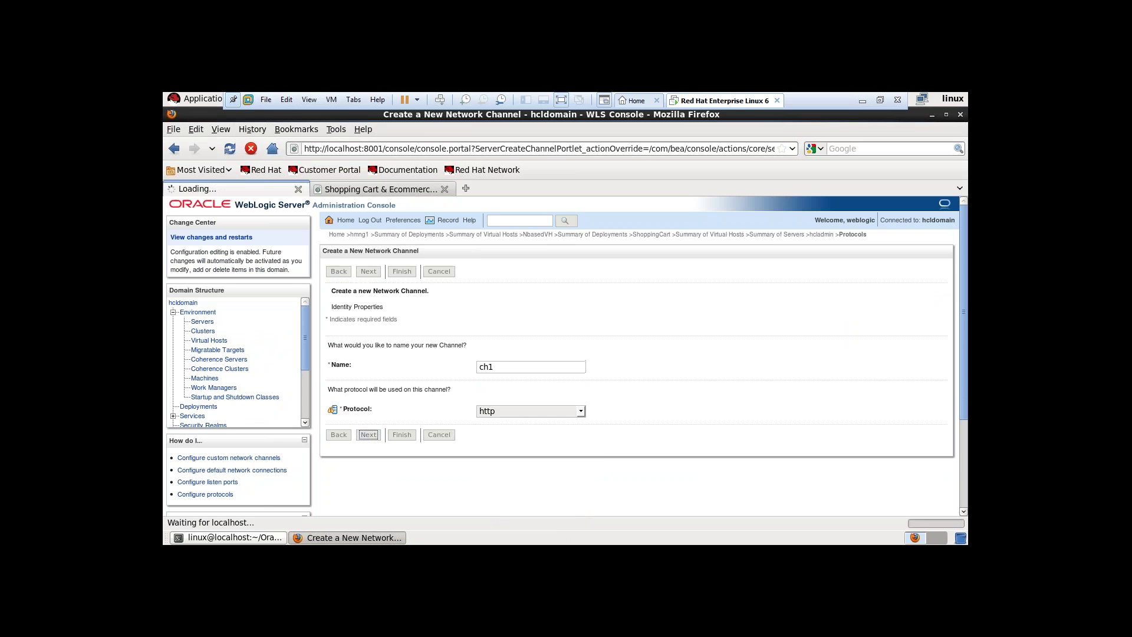
# - Set the channel's listen address to 192.168.128.7 and listen port to 8003, keep the default properties, and finish creating it
pyautogui.click(554, 346)
pyautogui.write('1')
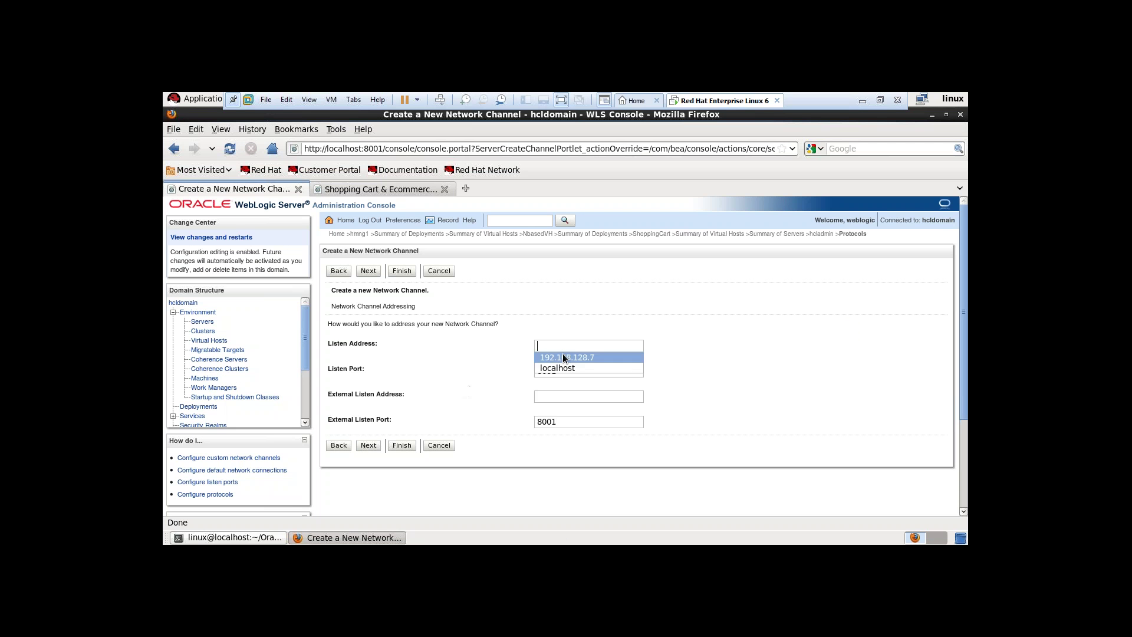
pyautogui.click(563, 357)
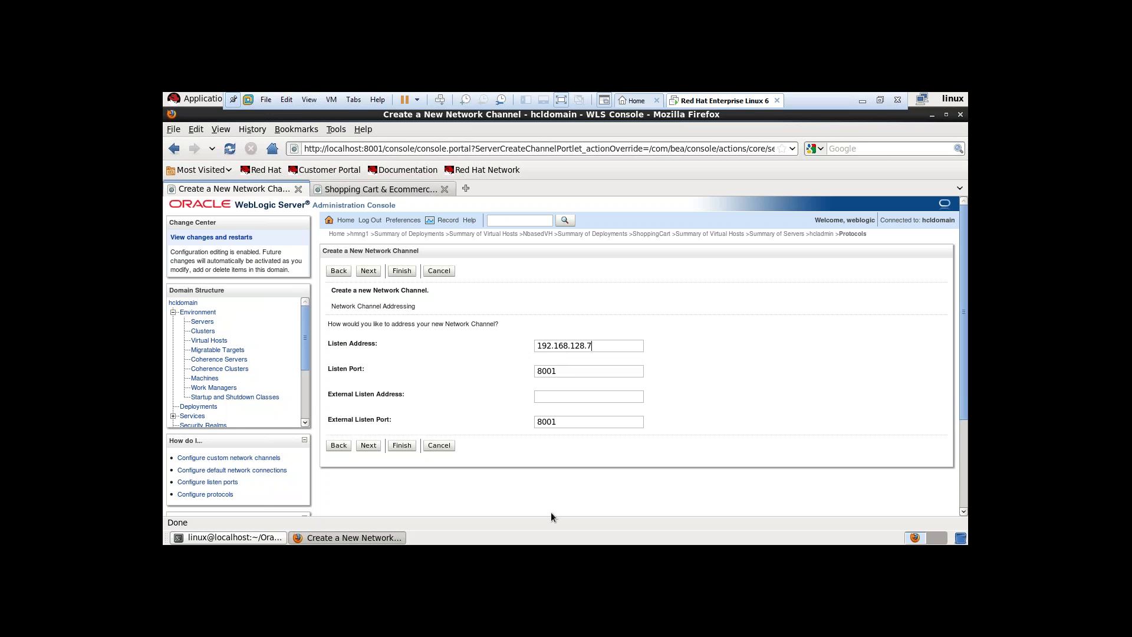
pyautogui.moveTo(557, 373); pyautogui.dragTo(507, 373)
pyautogui.write('8003')
pyautogui.click(368, 445)
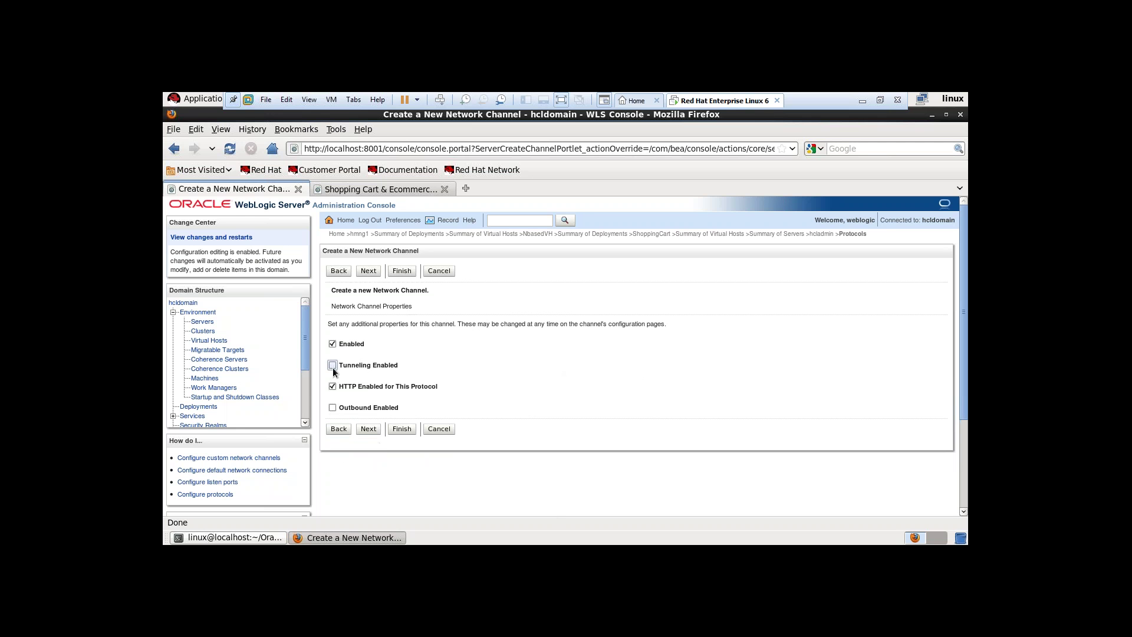
pyautogui.click(369, 428)
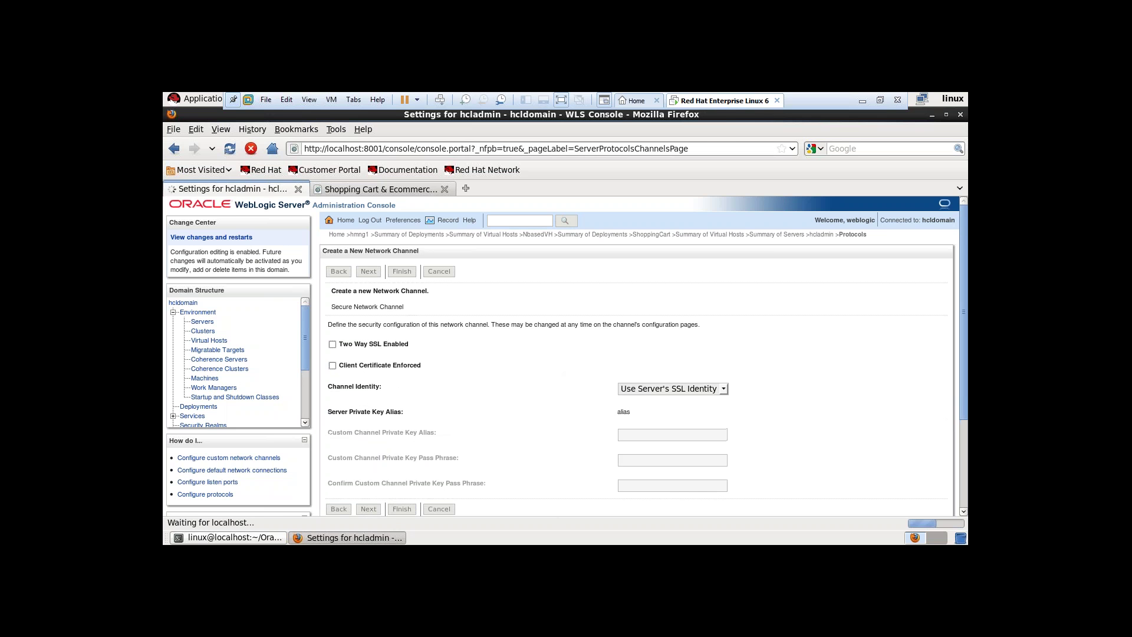
pyautogui.scroll(-2, 731, 414)
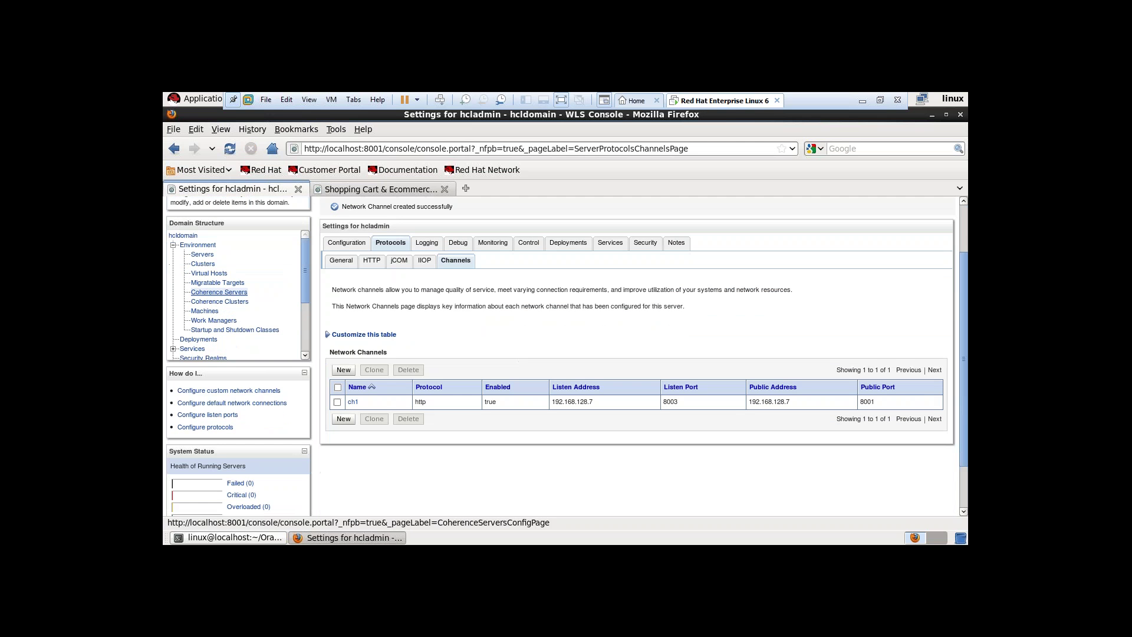
# - Set the network access point name of the IPVH virtual host to ch1 and save
pyautogui.click(209, 273)
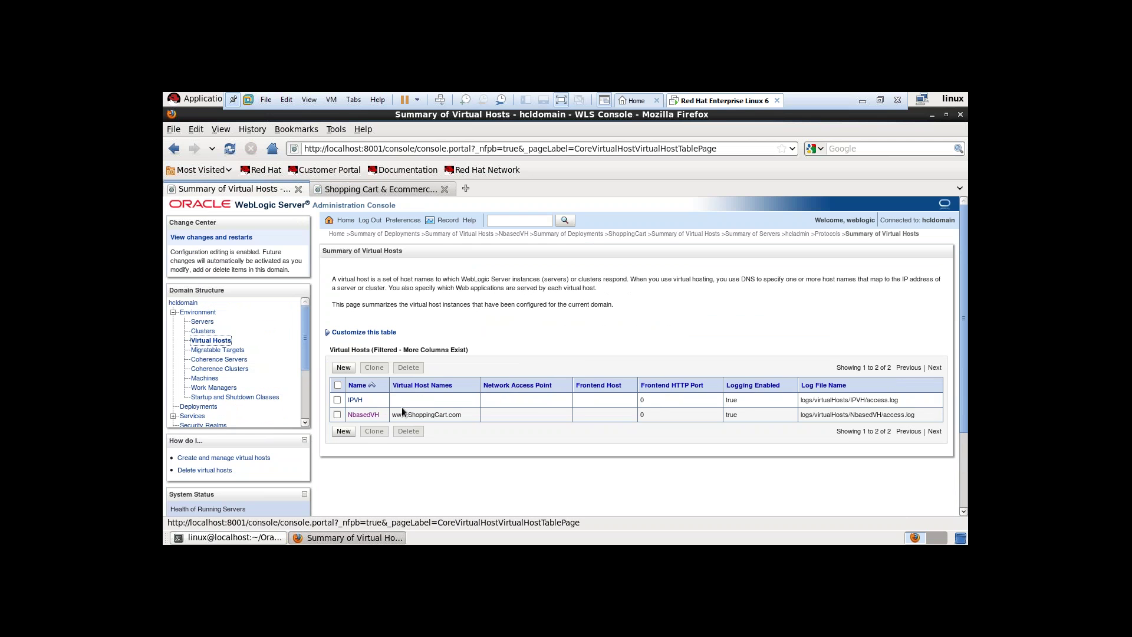
pyautogui.click(356, 399)
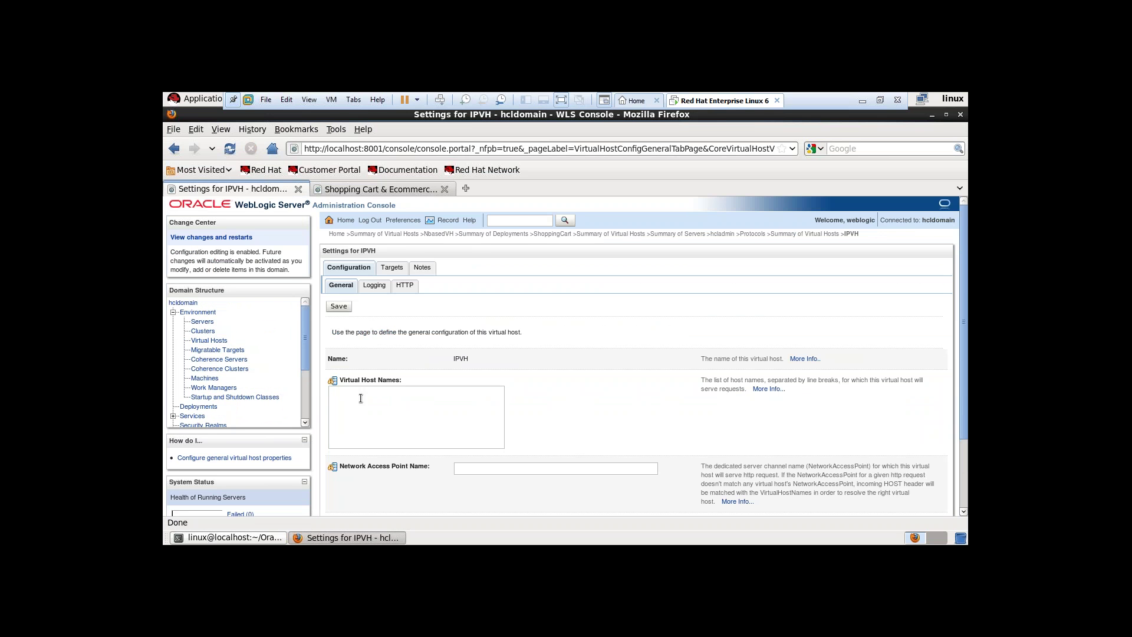
pyautogui.scroll(-3, 353, 391)
pyautogui.click(485, 385)
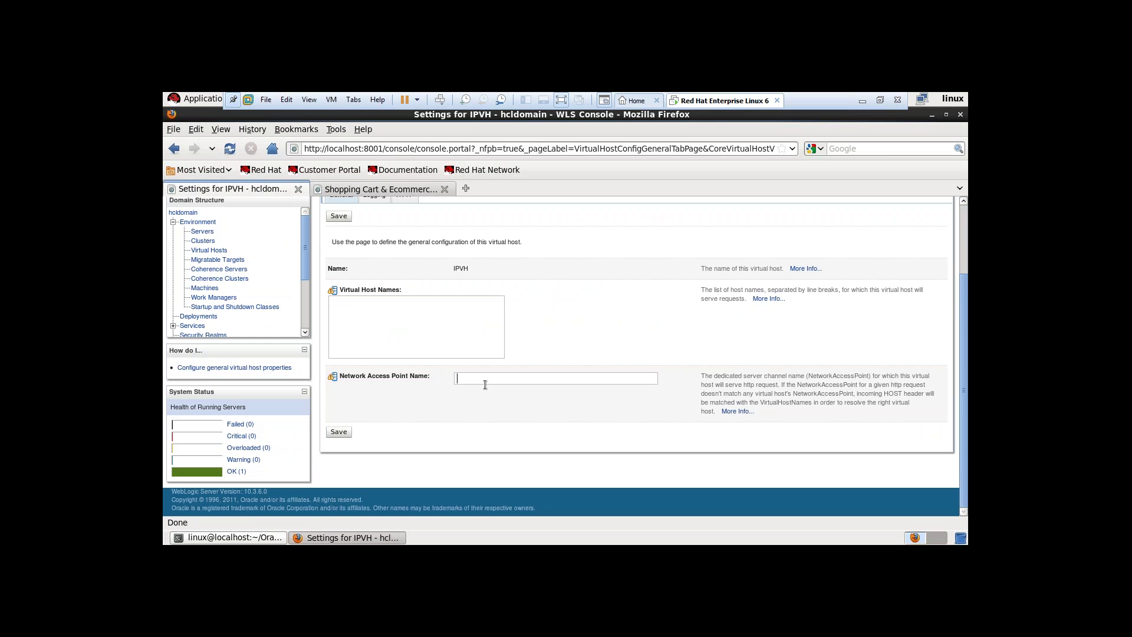
pyautogui.write('ch')
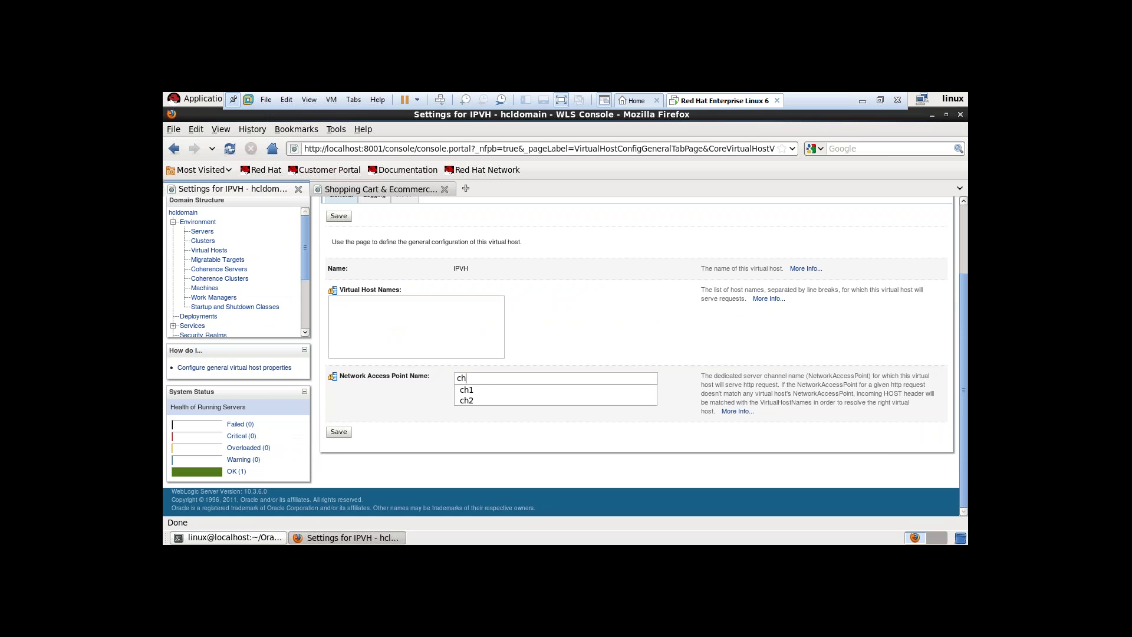
pyautogui.click(465, 390)
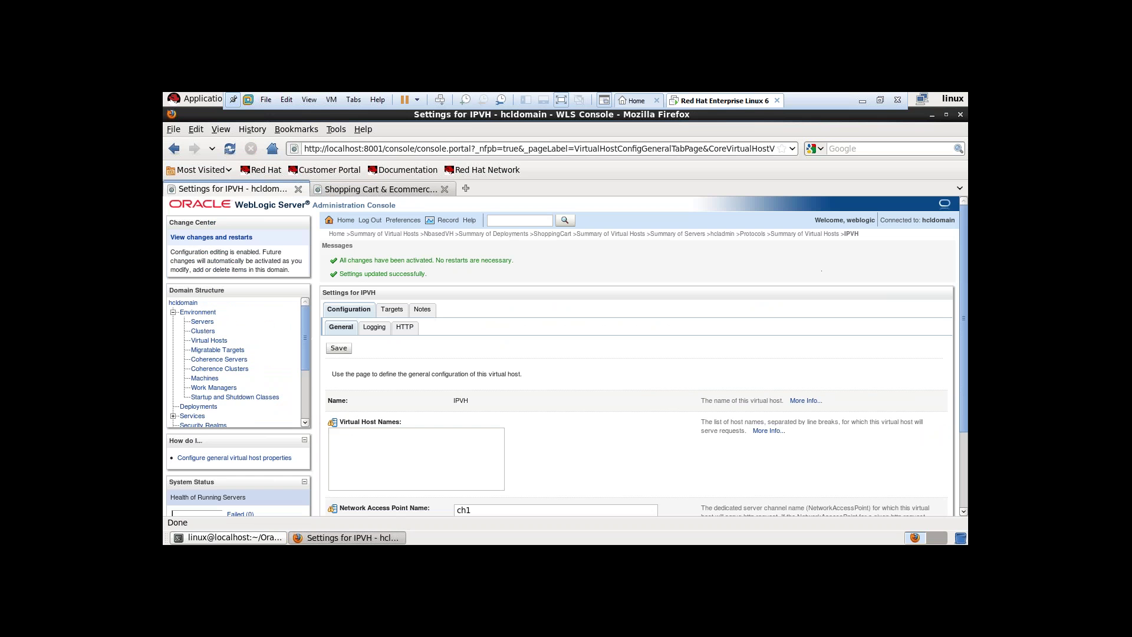
# - Target the IPVH virtual host to Server-1 and save the assignment
pyautogui.click(392, 309)
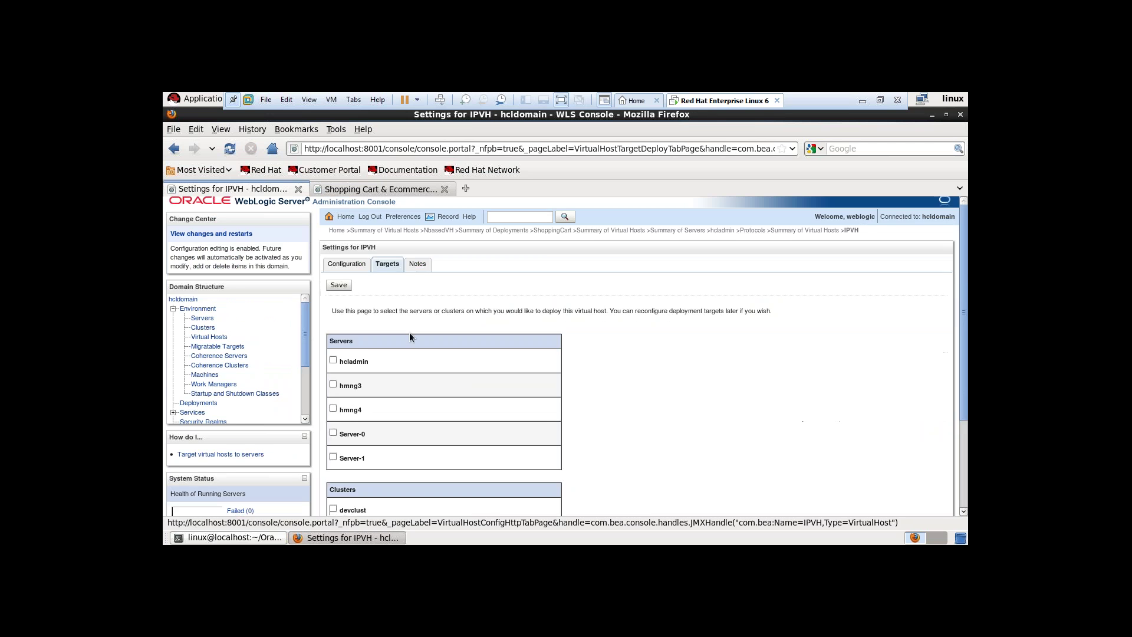
pyautogui.scroll(-4, 387, 351)
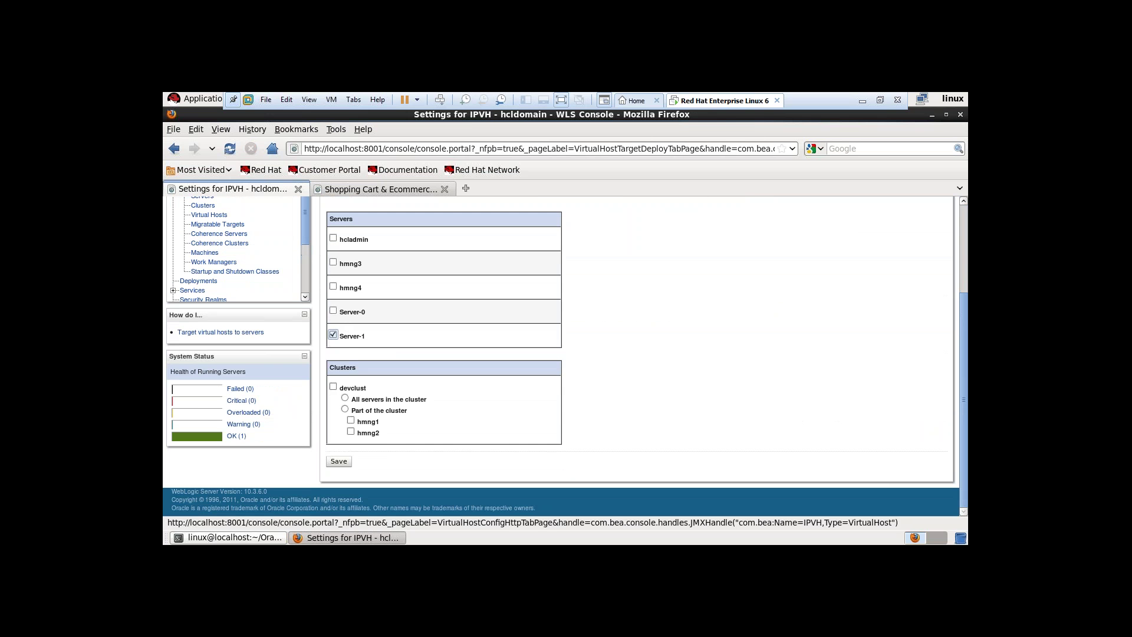
pyautogui.click(338, 461)
# - Retarget the ShoppingCart deployment from the NbasedVH virtual host to IPVH and save
pyautogui.click(203, 406)
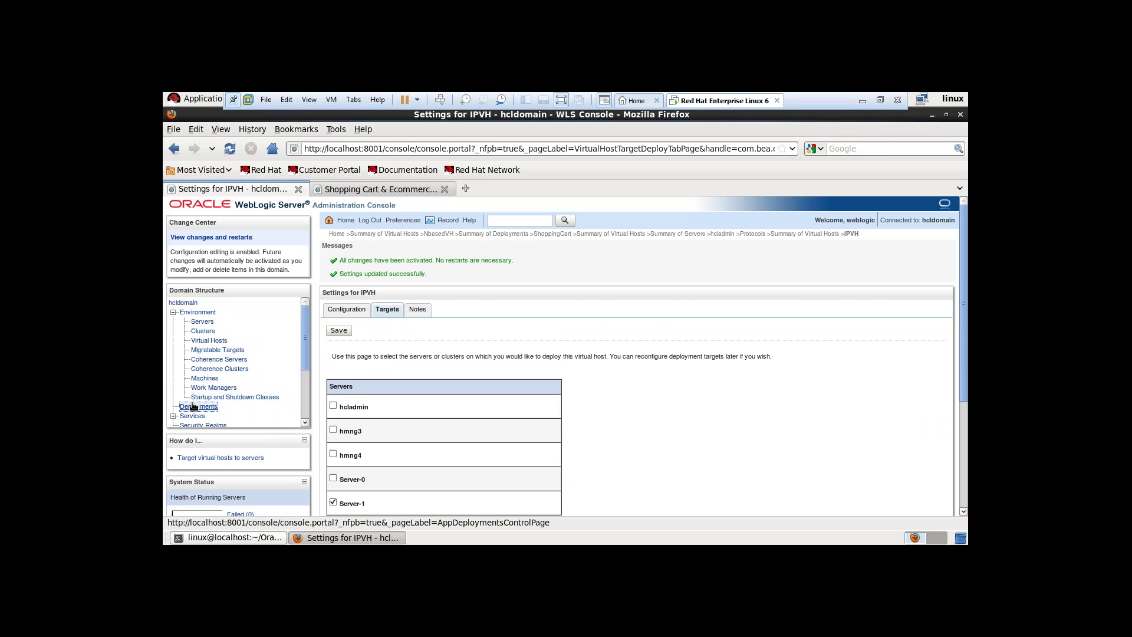
pyautogui.click(409, 421)
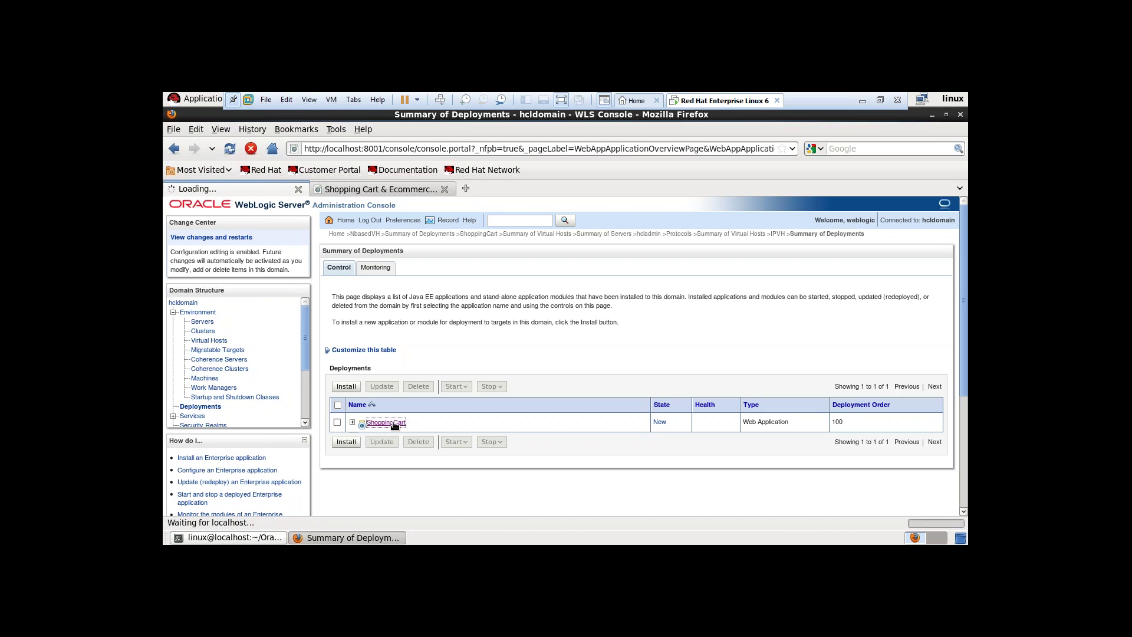
pyautogui.click(518, 267)
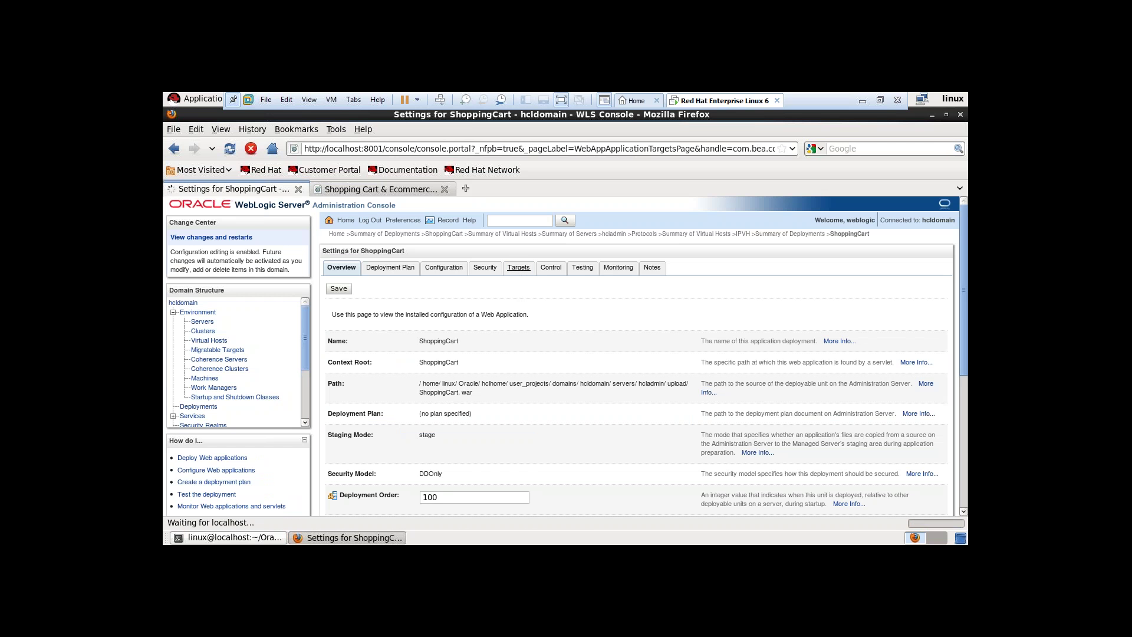
pyautogui.scroll(-5, 508, 300)
pyautogui.scroll(-1, 359, 397)
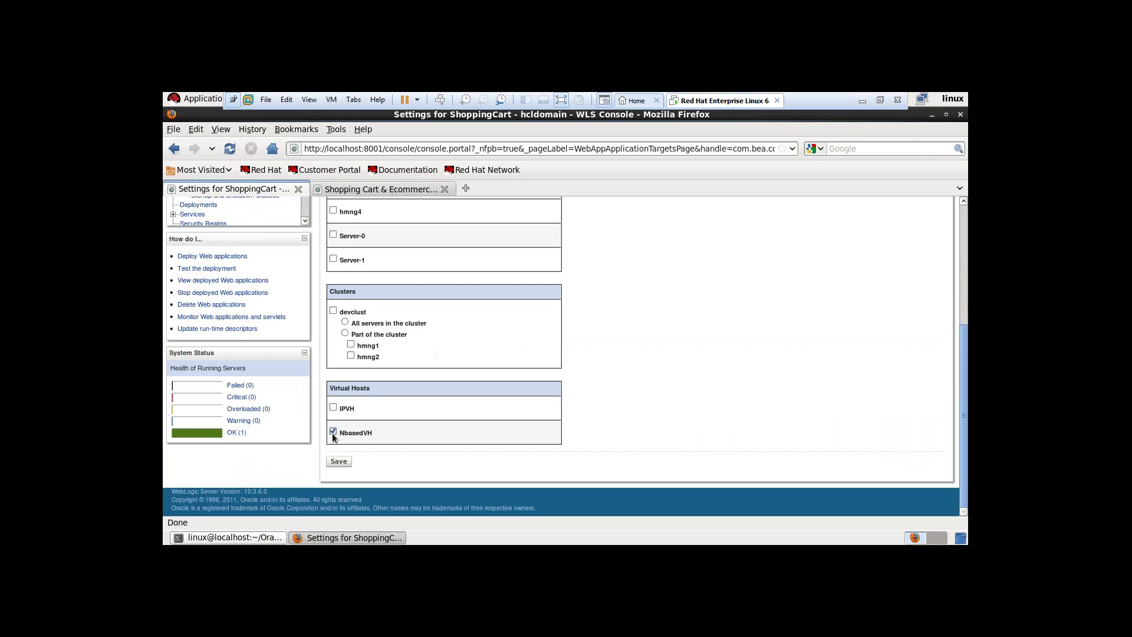
pyautogui.click(332, 406)
pyautogui.click(339, 461)
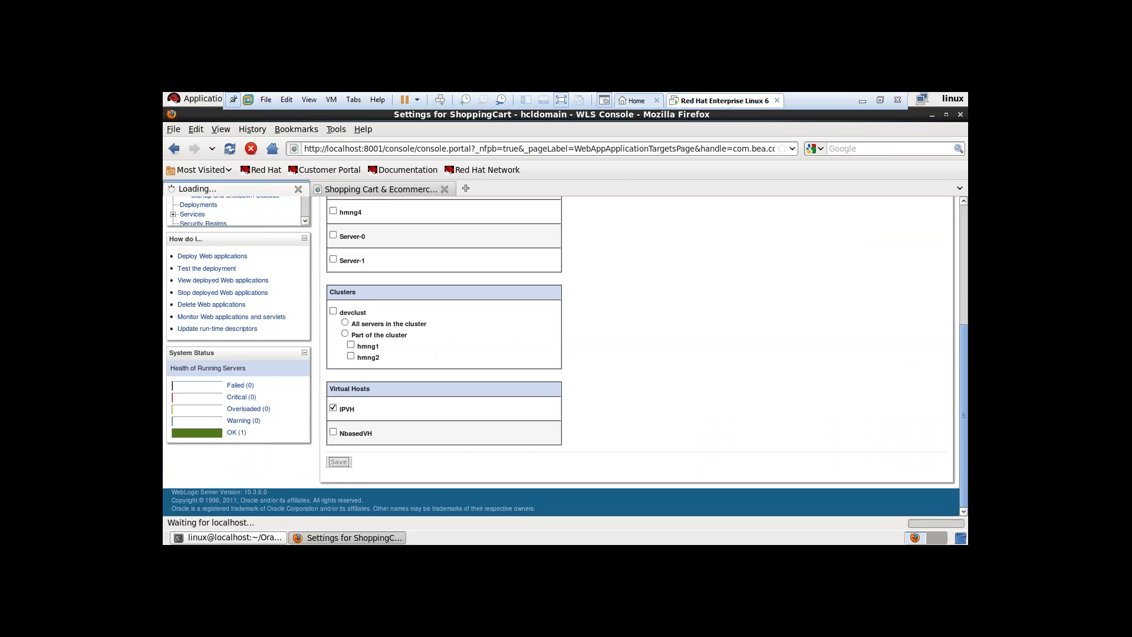
pyautogui.click(466, 188)
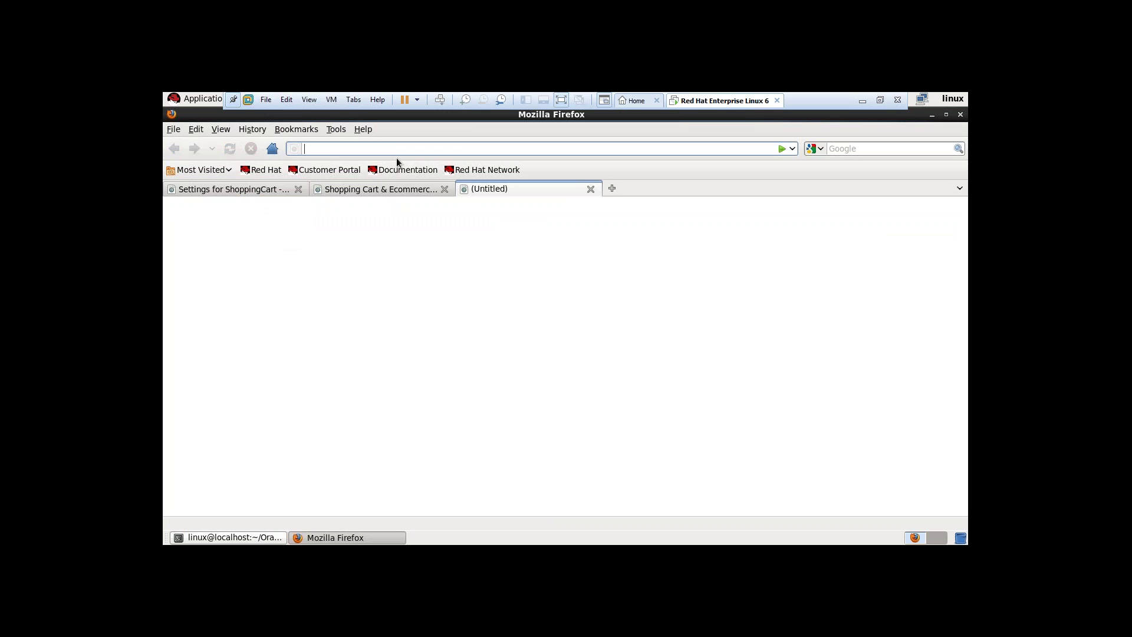
pyautogui.write('http://')
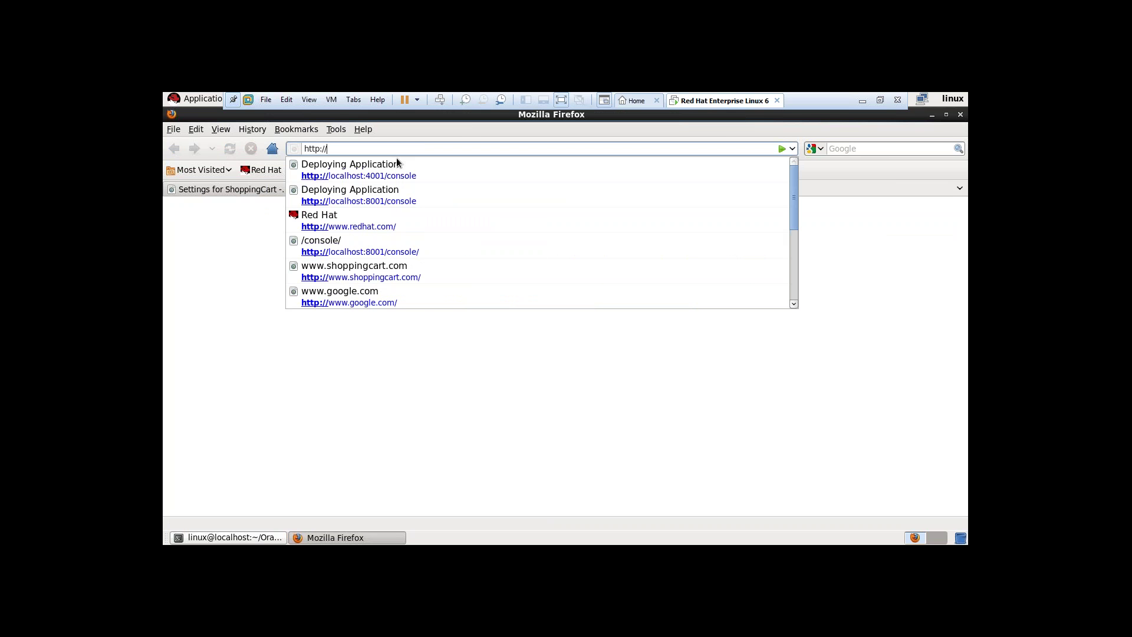
pyautogui.write('192.168.128.7:8003/shopp')
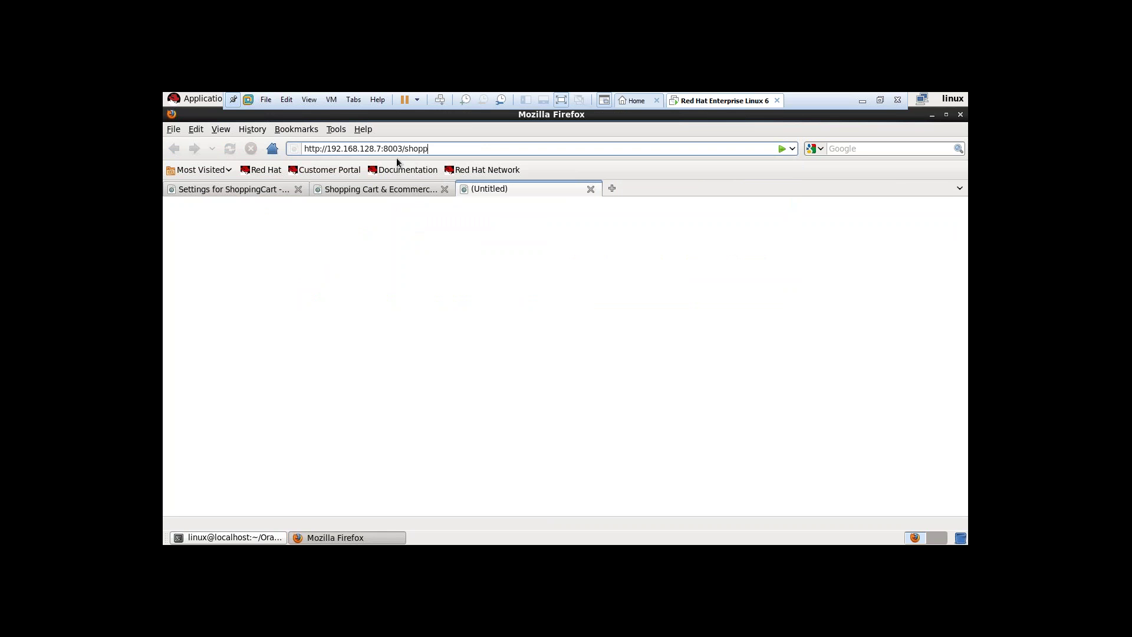
pyautogui.write('ingCart')
pyautogui.press('Return')
pyautogui.click(378, 194)
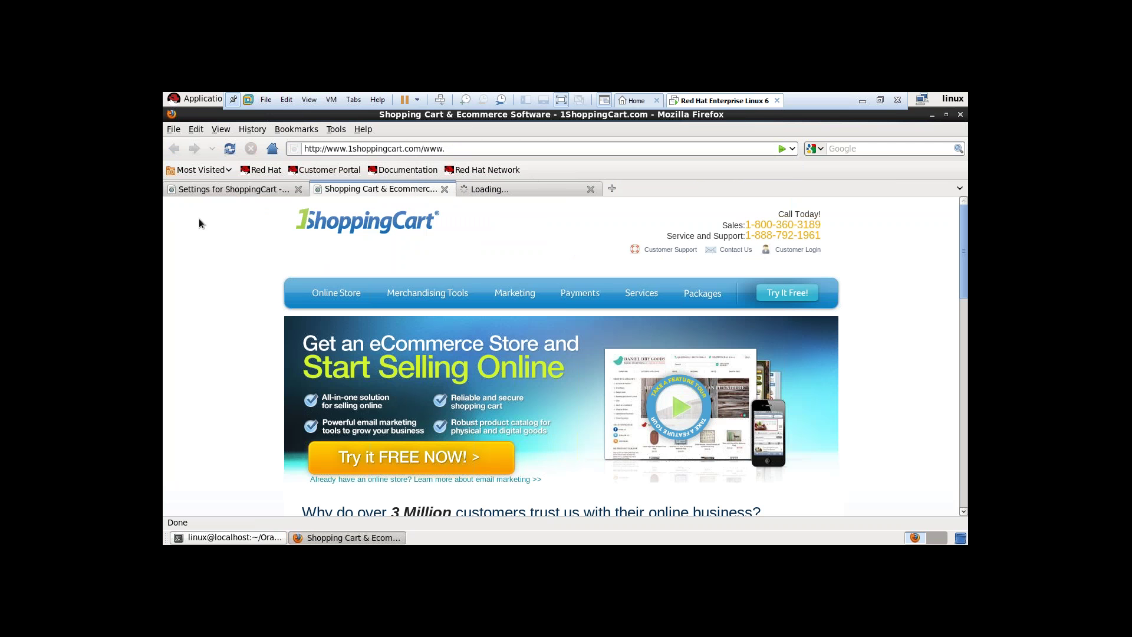
pyautogui.click(267, 190)
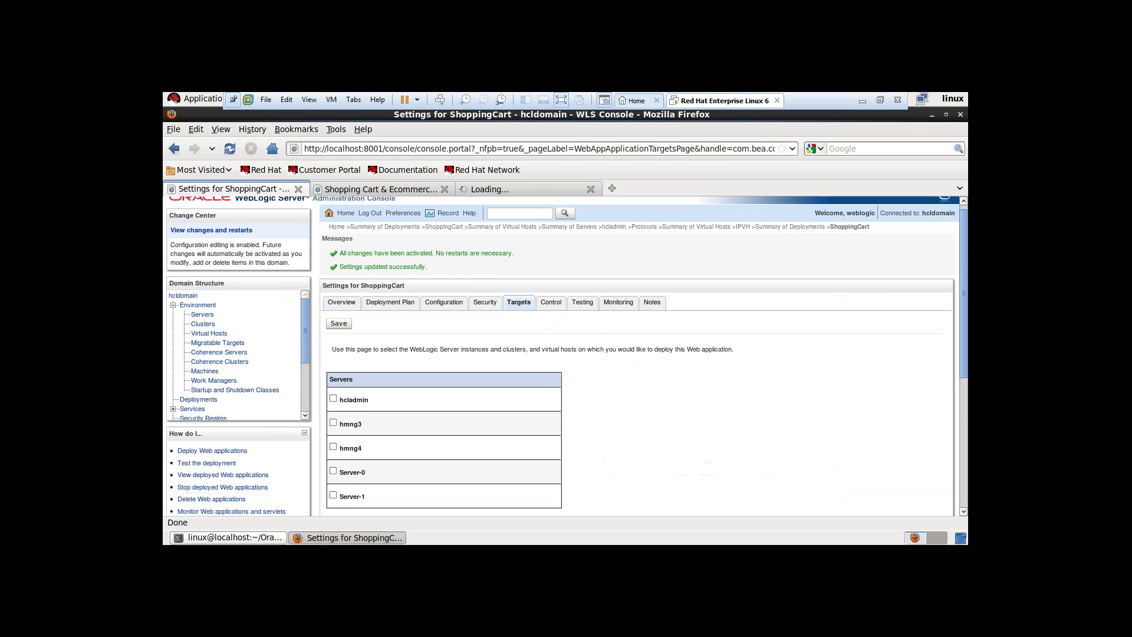
# - Create a virtual host named portVH and close the browser tab used for the IP-based test
pyautogui.scroll(-2, 424, 316)
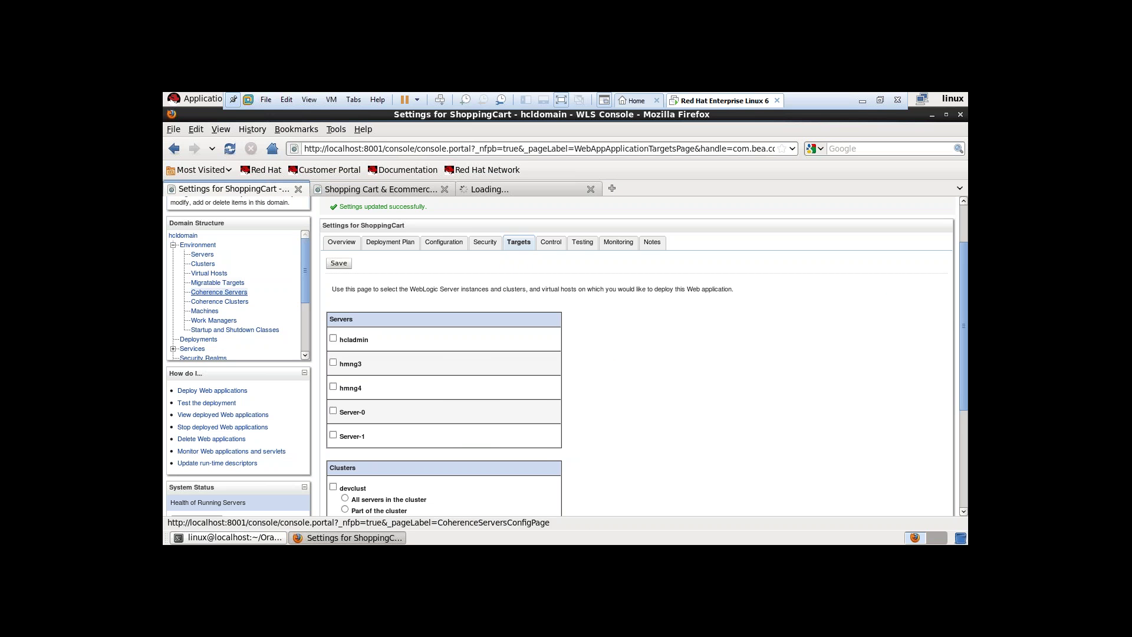
pyautogui.click(208, 273)
pyautogui.click(343, 367)
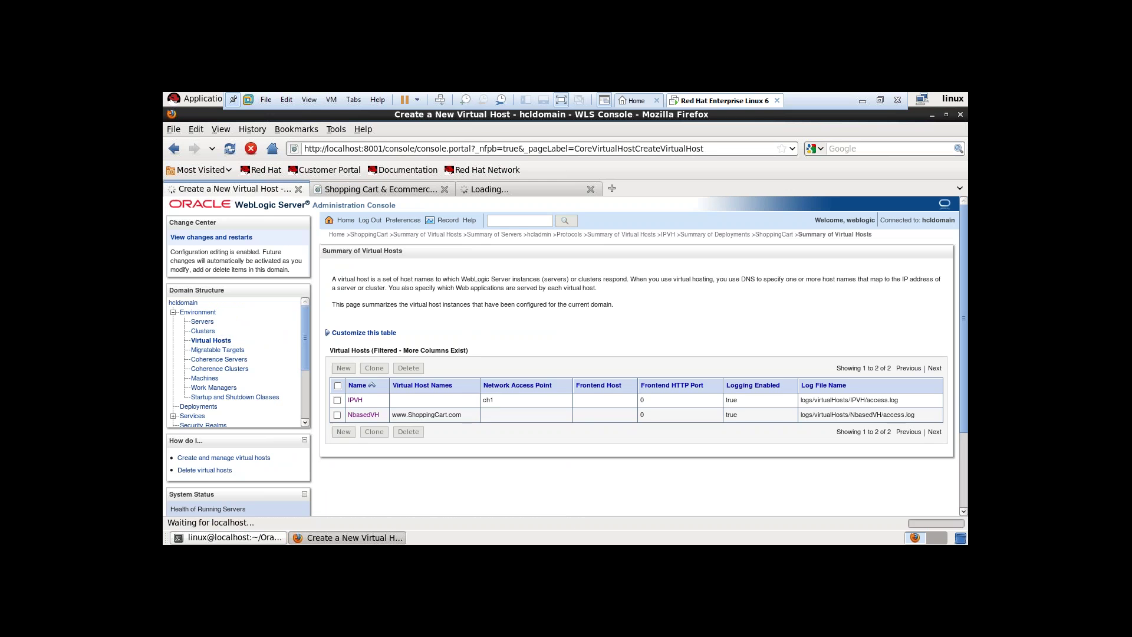
pyautogui.tripleClick(439, 367)
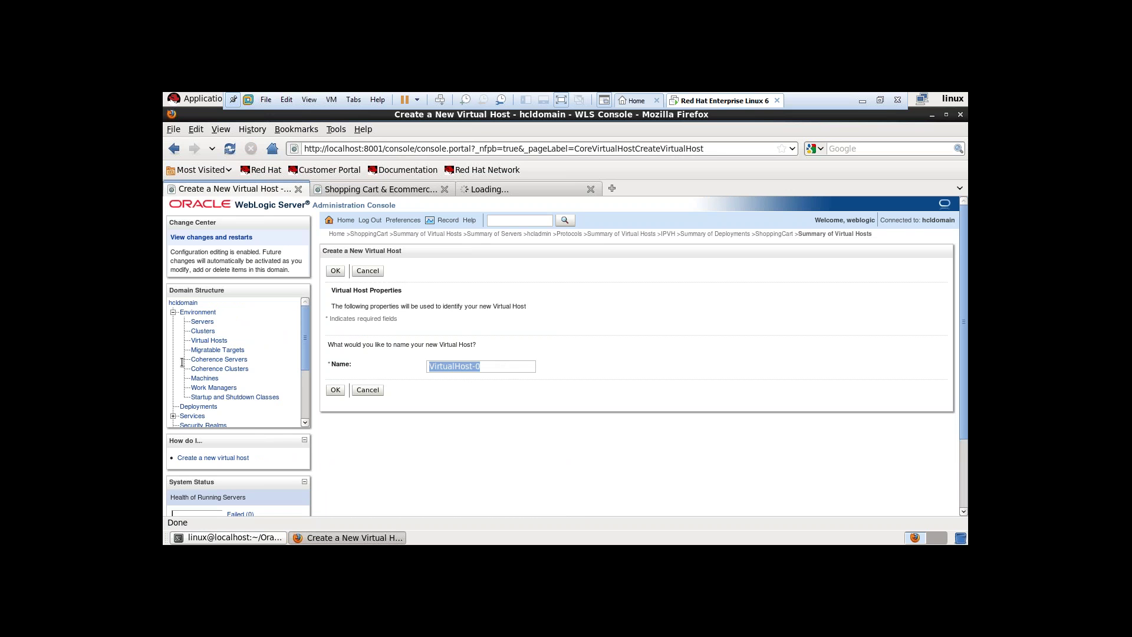
pyautogui.write('p')
pyautogui.click(436, 378)
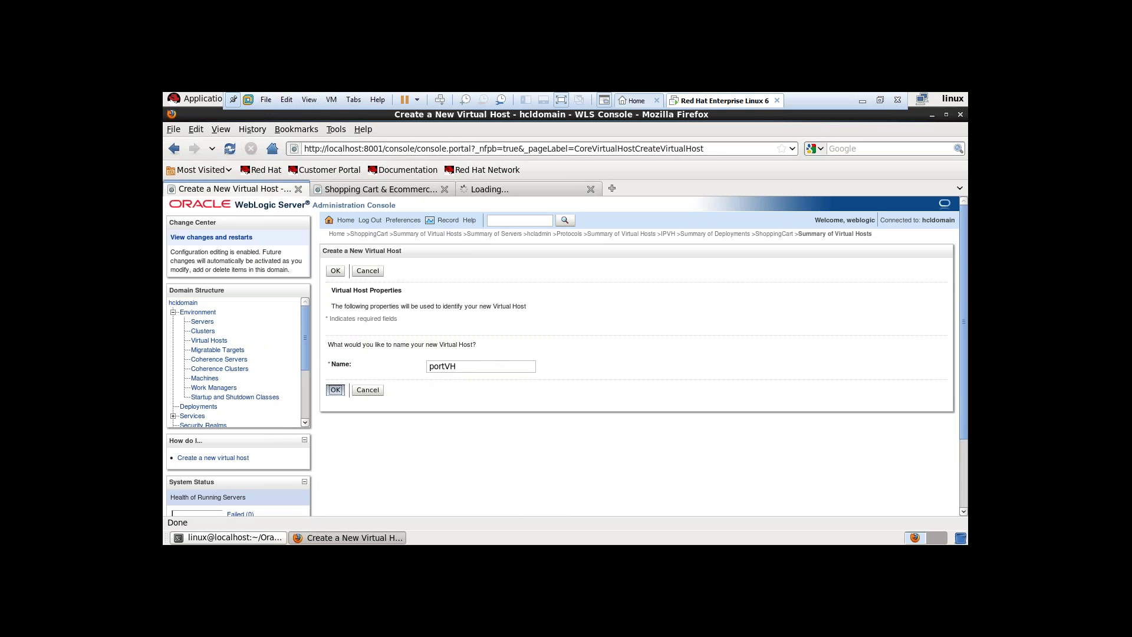
pyautogui.click(335, 389)
pyautogui.scroll(-3, 275, 257)
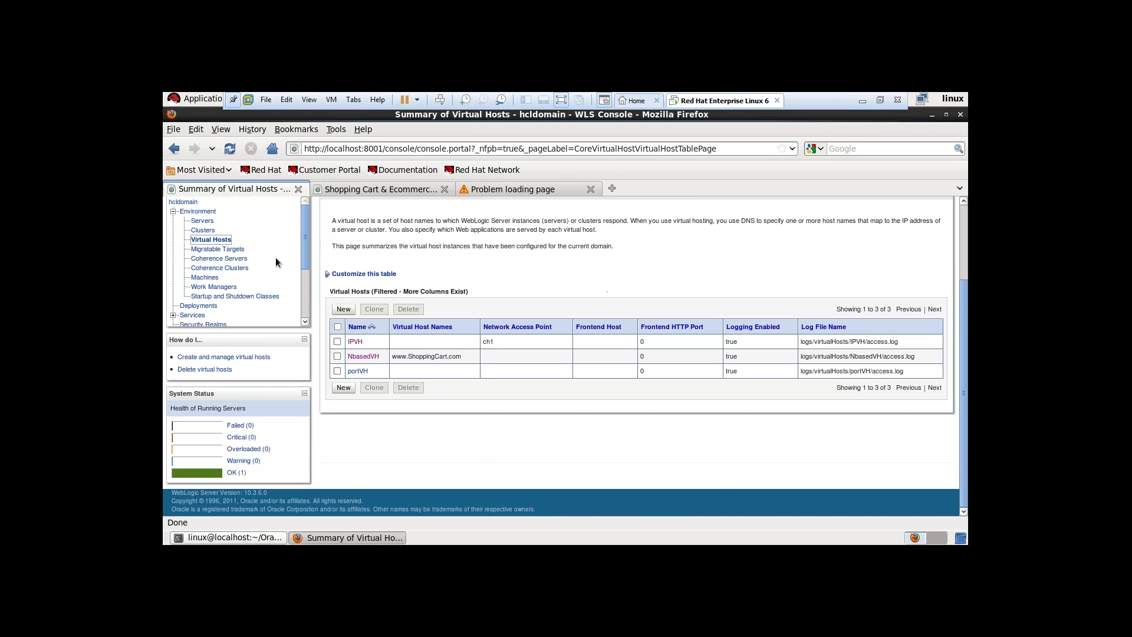
pyautogui.click(590, 188)
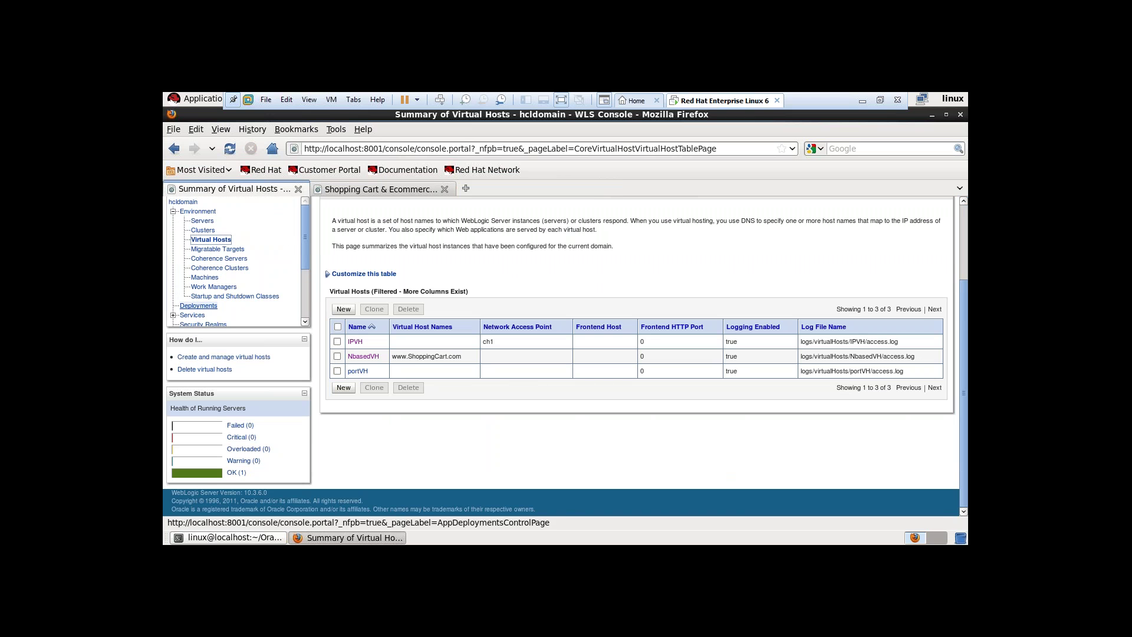
# - Begin creating a network channel on the hcladmin server, named ch2 and using the http protocol
pyautogui.click(203, 221)
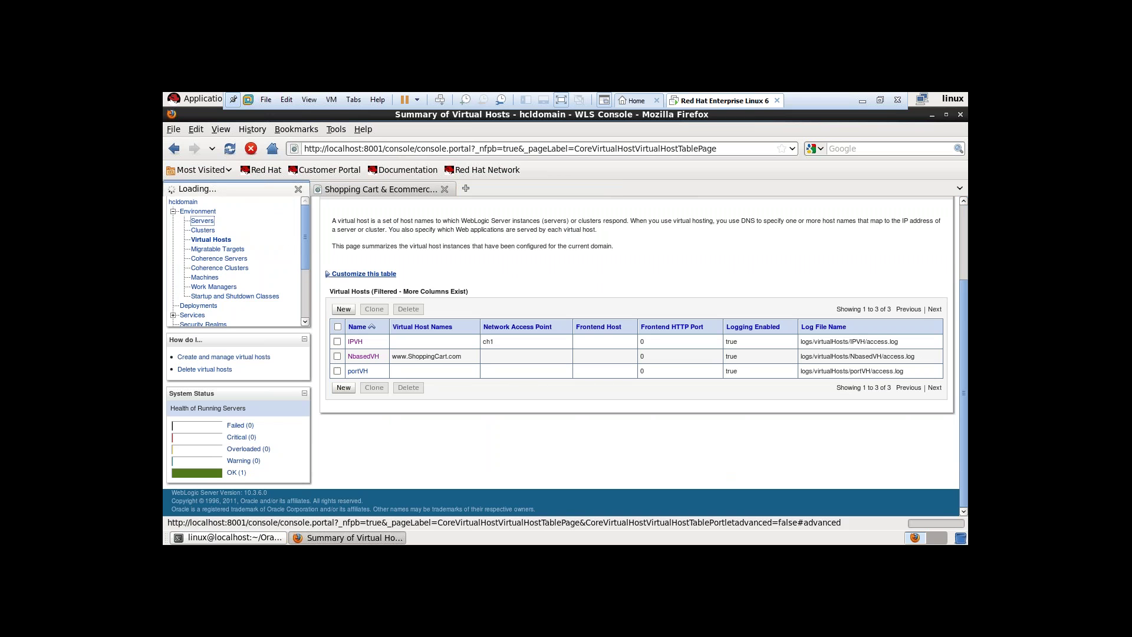
pyautogui.click(375, 426)
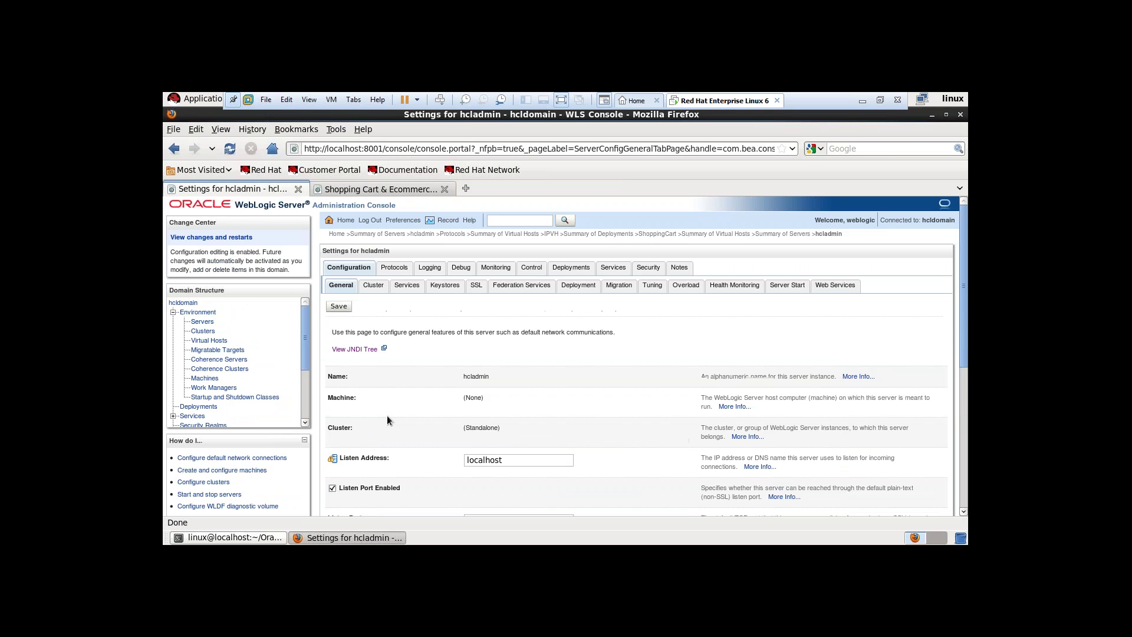
pyautogui.click(393, 267)
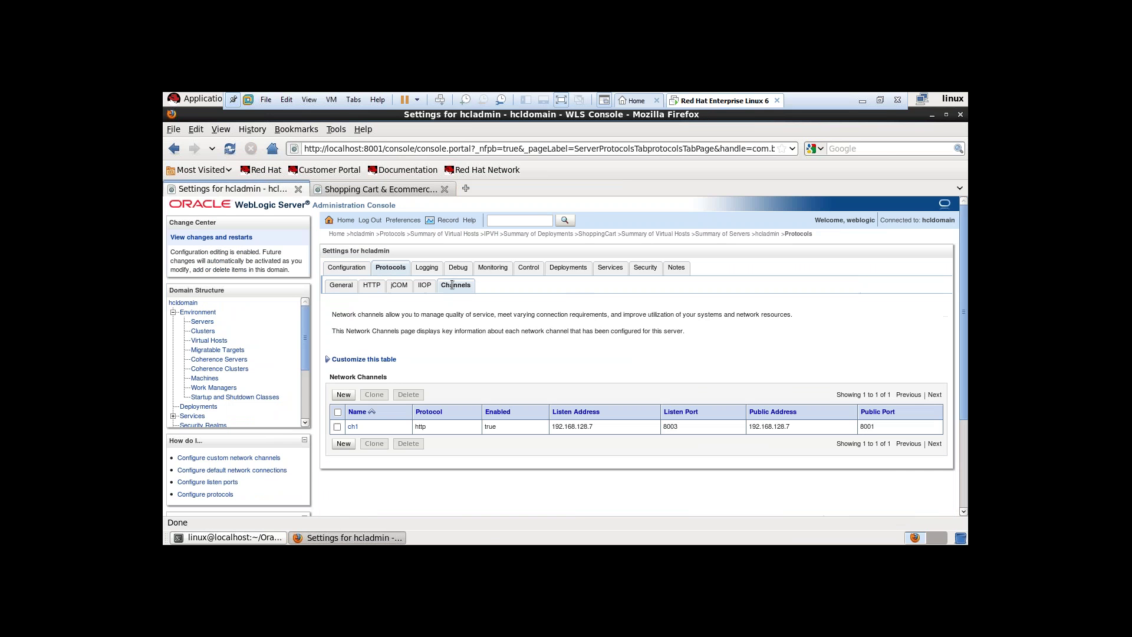
pyautogui.click(344, 394)
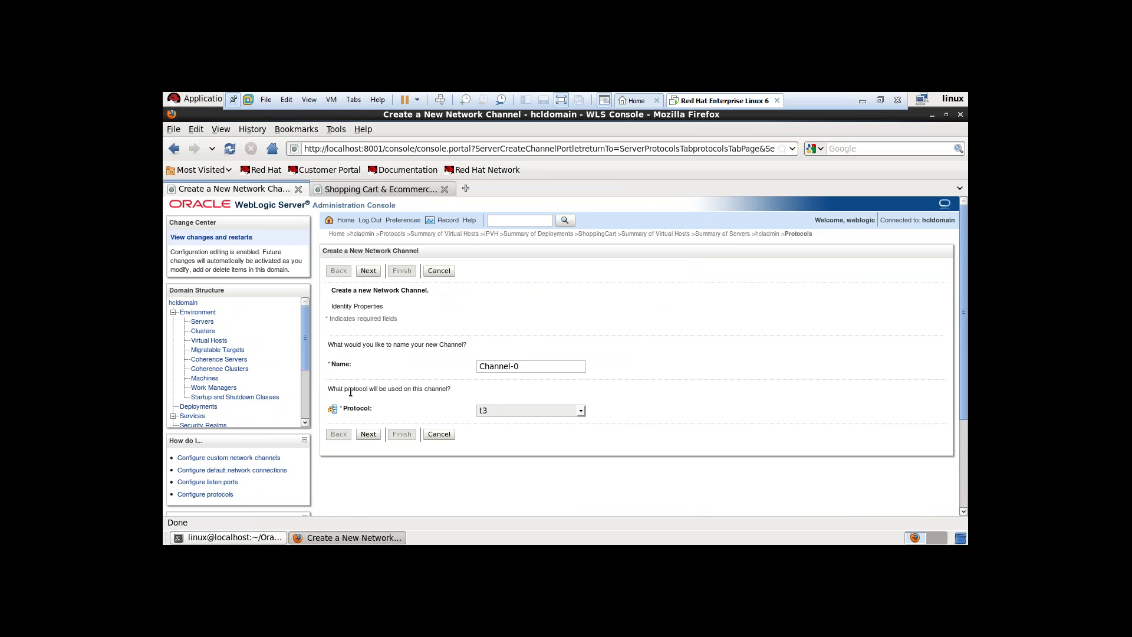
pyautogui.scroll(-1, 442, 298)
pyautogui.doubleClick(498, 299)
pyautogui.write('c')
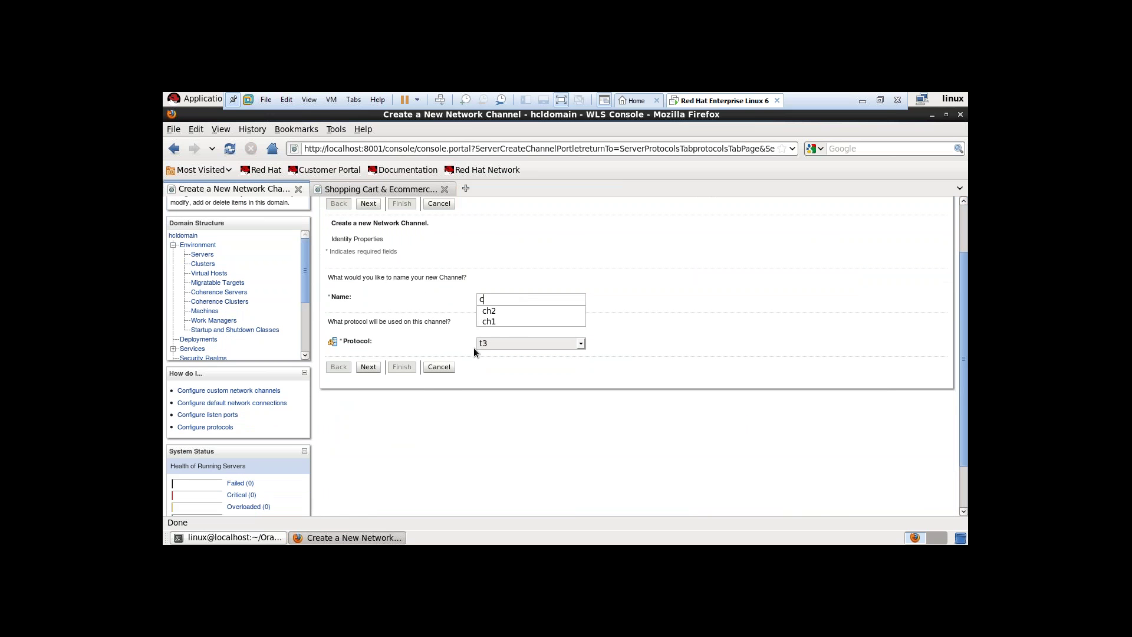
pyautogui.press('Down')
pyautogui.press('Return')
pyautogui.click(518, 343)
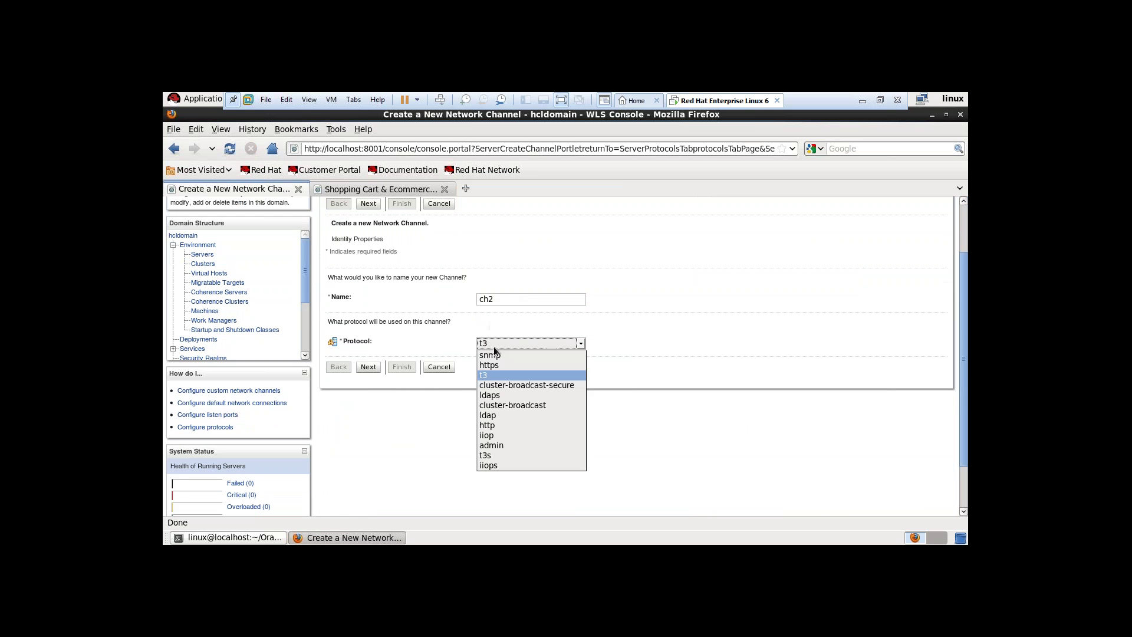
pyautogui.click(506, 425)
pyautogui.click(369, 368)
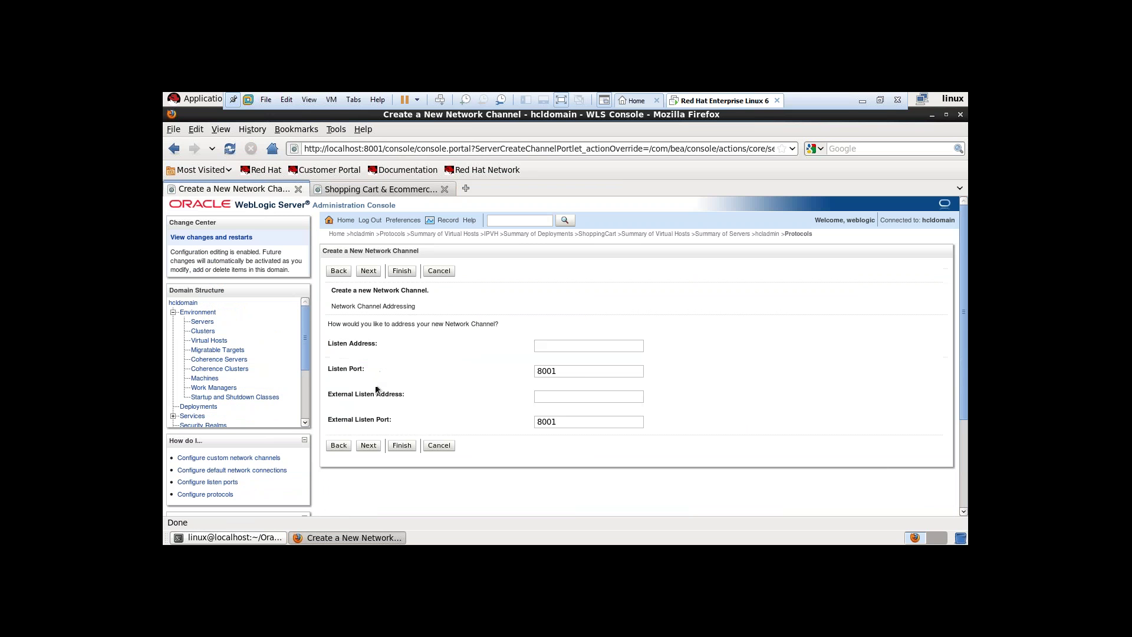
# - Set the ch2 channel's listen address to localhost and its listen port to 8009
pyautogui.click(571, 344)
pyautogui.click(570, 343)
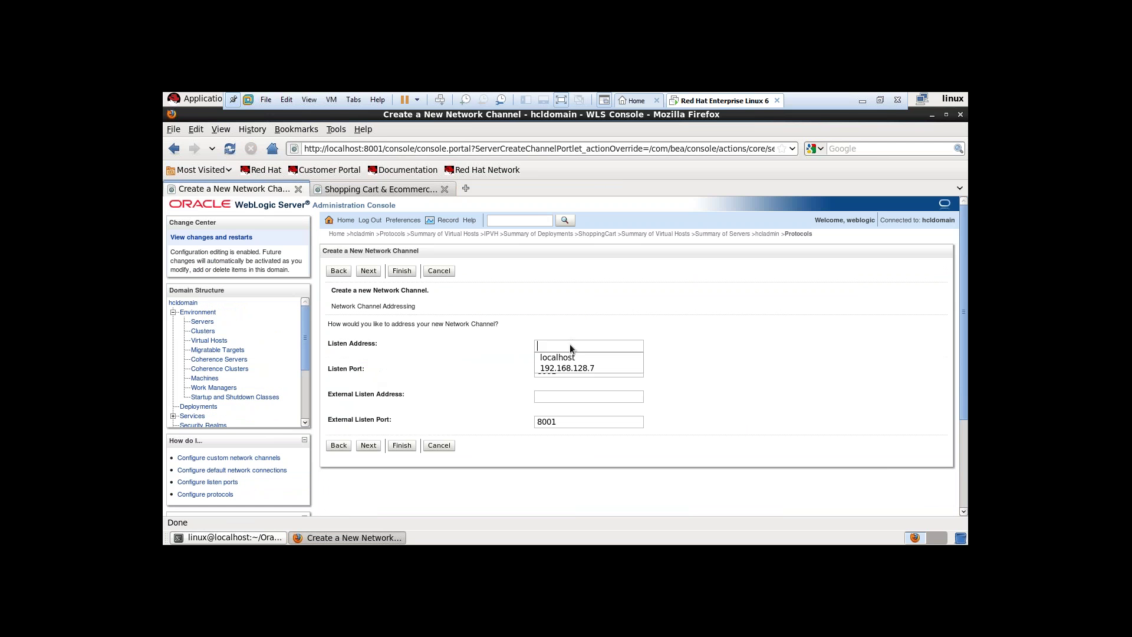
pyautogui.click(582, 355)
pyautogui.press('Tab')
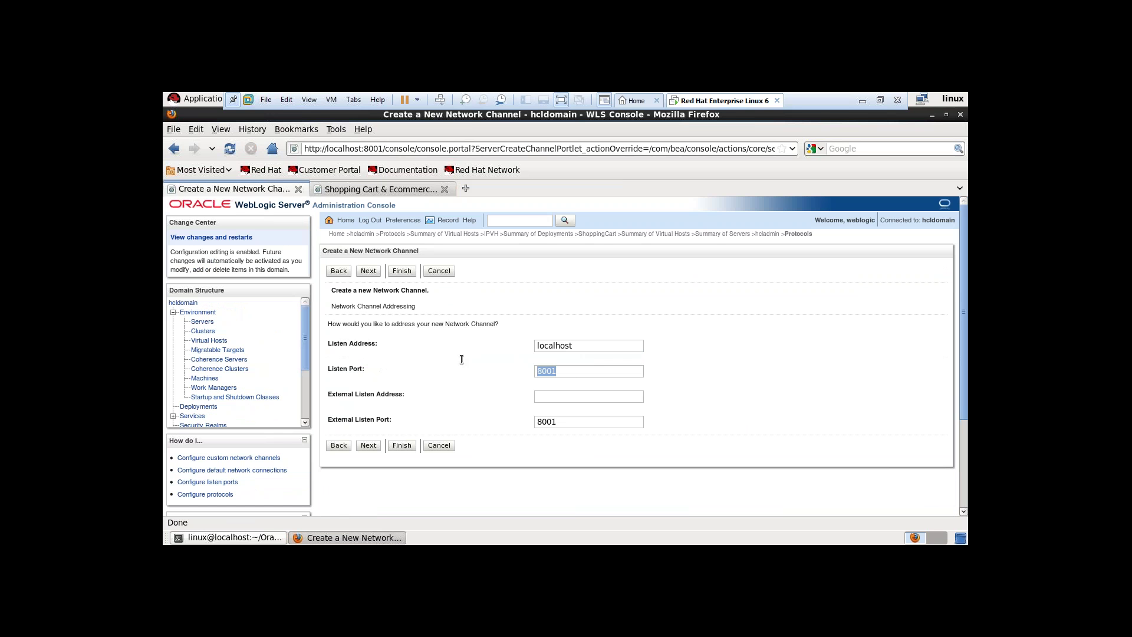
pyautogui.write('8009')
pyautogui.click(371, 445)
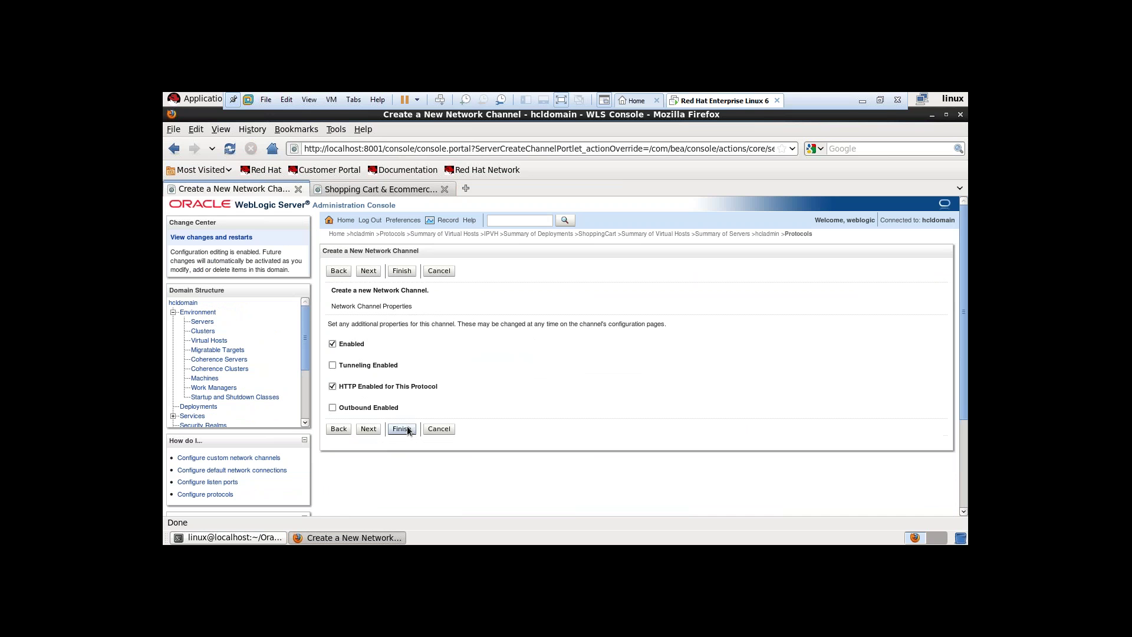
# - Enable outbound traffic for the ch2 channel and finish creating it with the default security settings
pyautogui.click(332, 407)
pyautogui.click(332, 365)
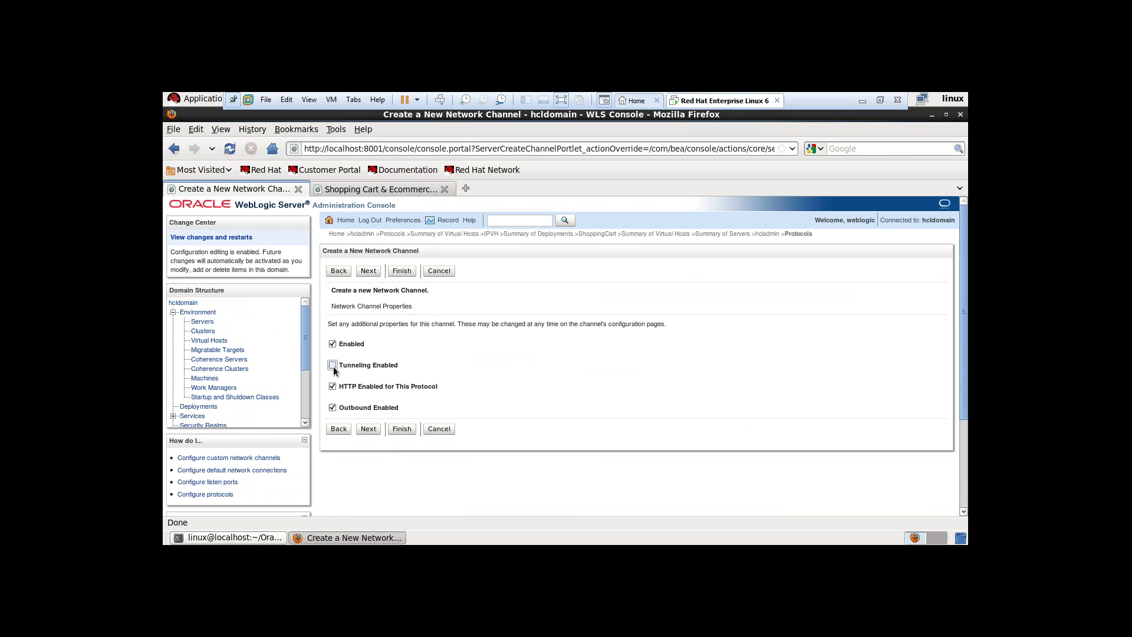
pyautogui.click(371, 428)
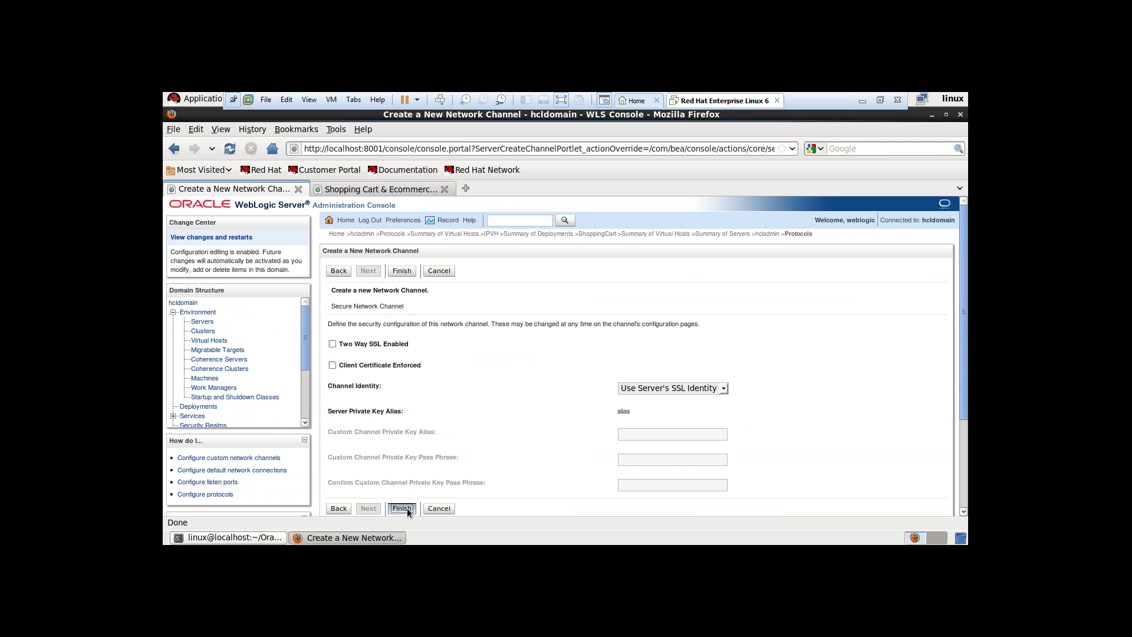
pyautogui.click(402, 508)
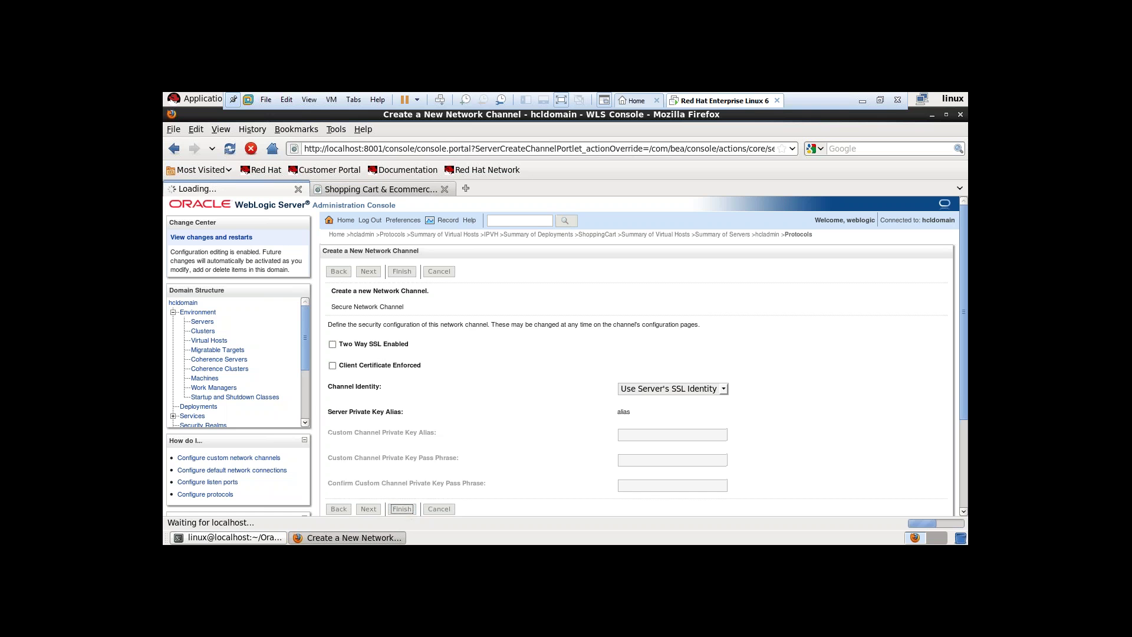
# - Fill in the network access point name of the portVH virtual host and save
pyautogui.click(195, 406)
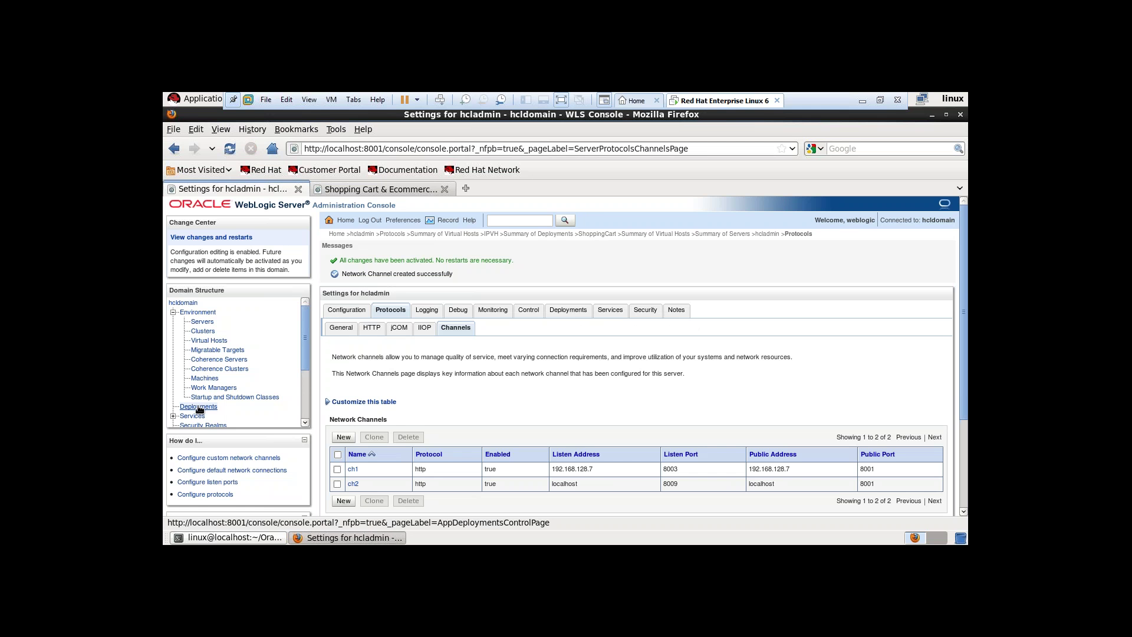
pyautogui.click(386, 423)
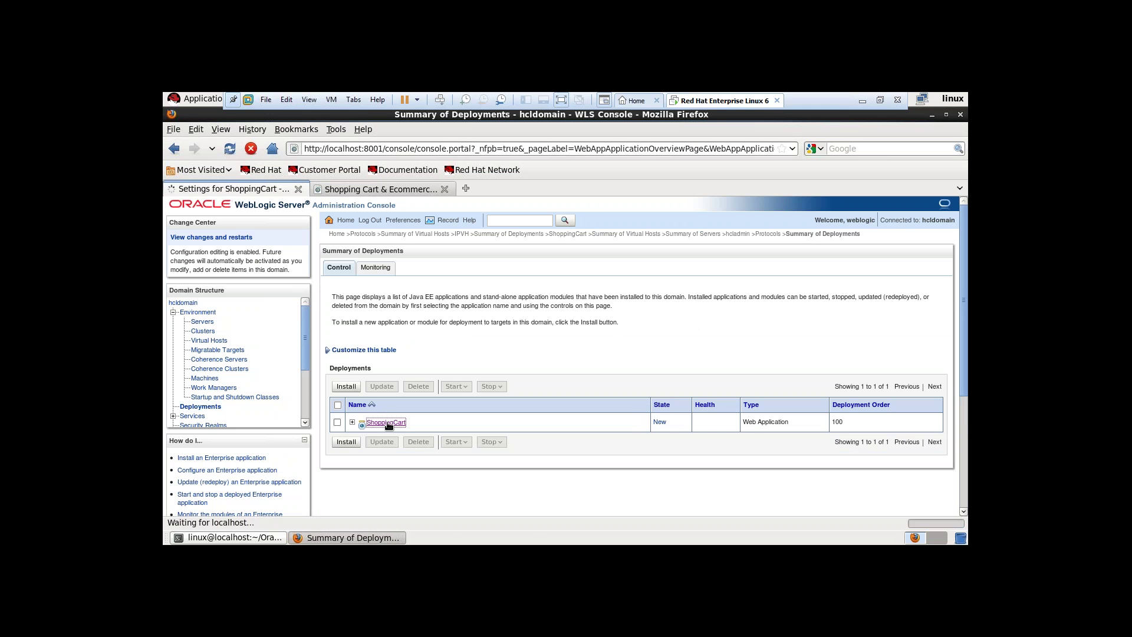
pyautogui.click(210, 341)
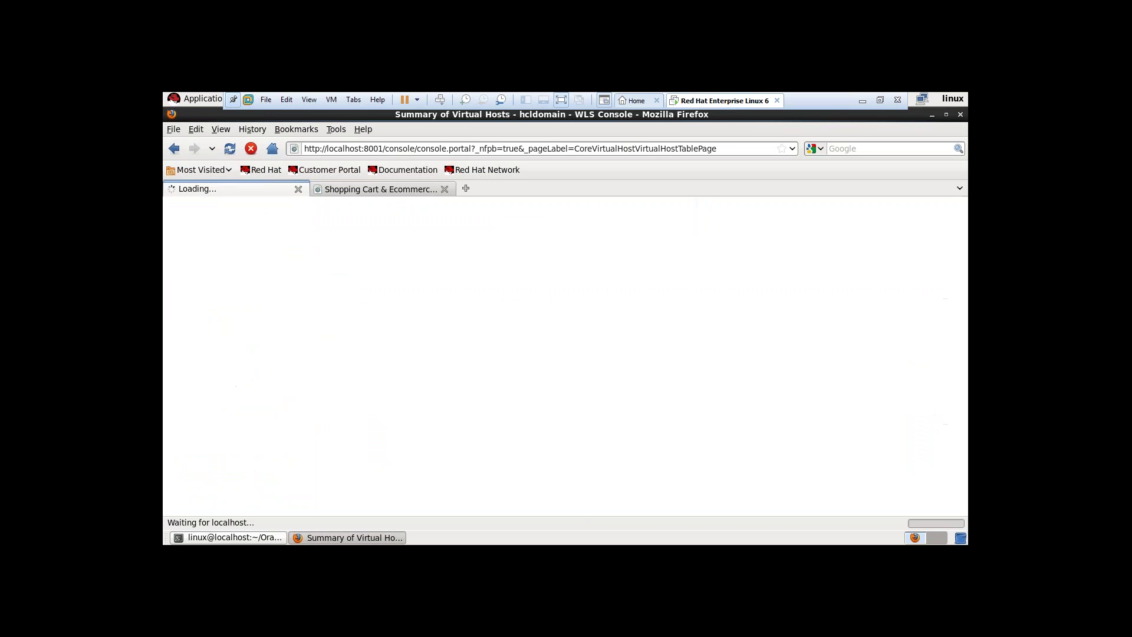
pyautogui.click(357, 429)
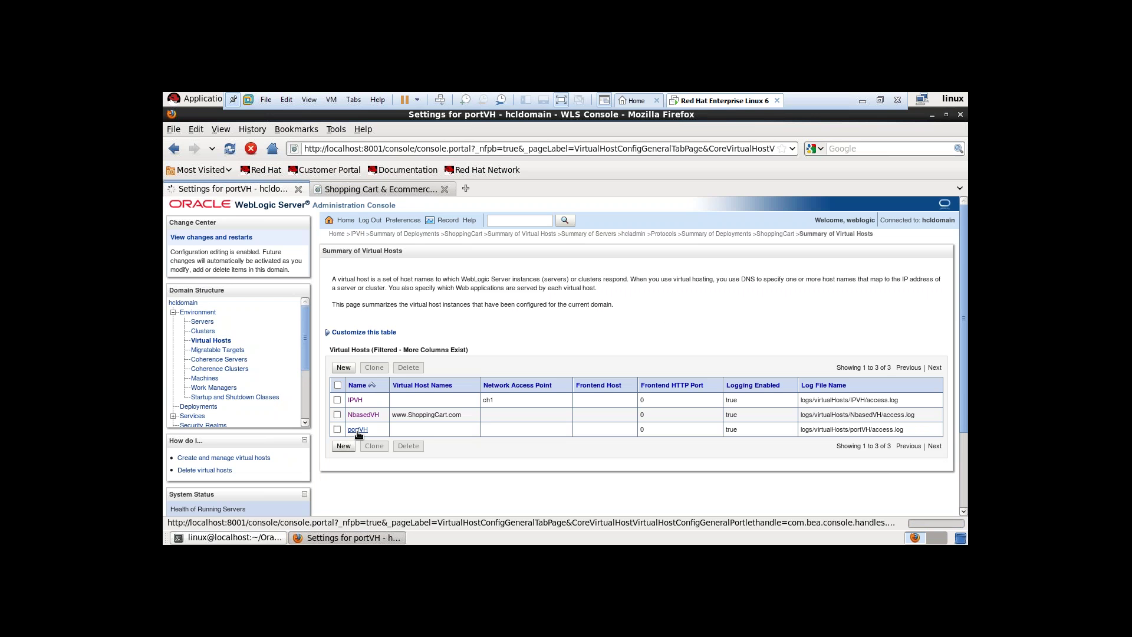
pyautogui.scroll(-3, 559, 472)
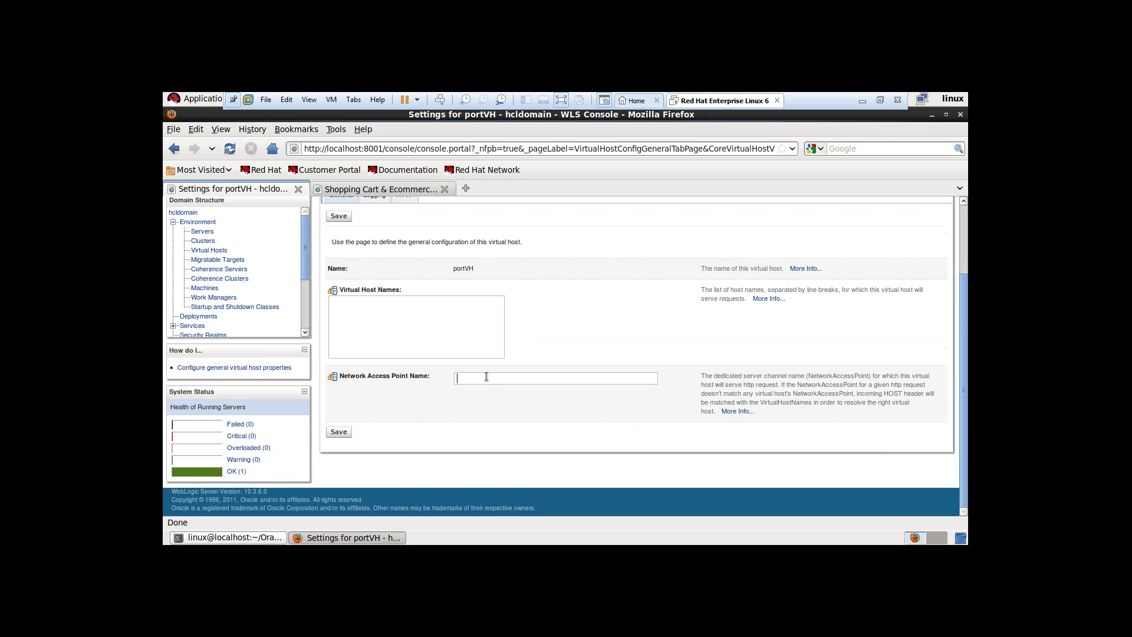
pyautogui.doubleClick(485, 378)
pyautogui.click(472, 388)
pyautogui.click(347, 431)
# - Target the portVH virtual host to Server-1 and save the assignment
pyautogui.click(392, 309)
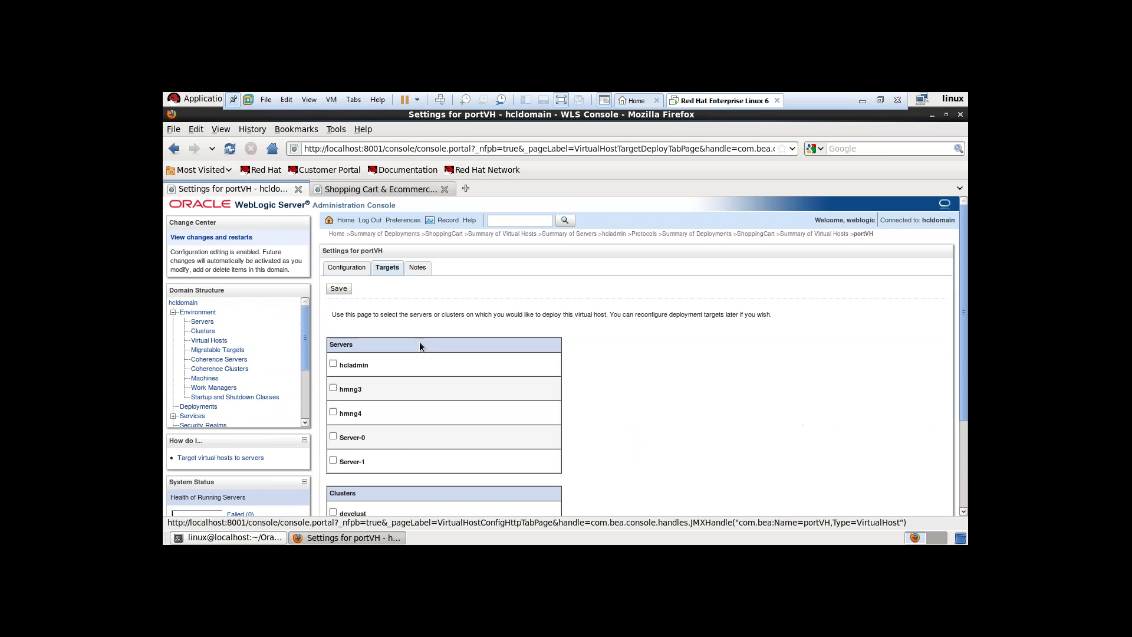
pyautogui.scroll(-3, 419, 341)
pyautogui.click(333, 334)
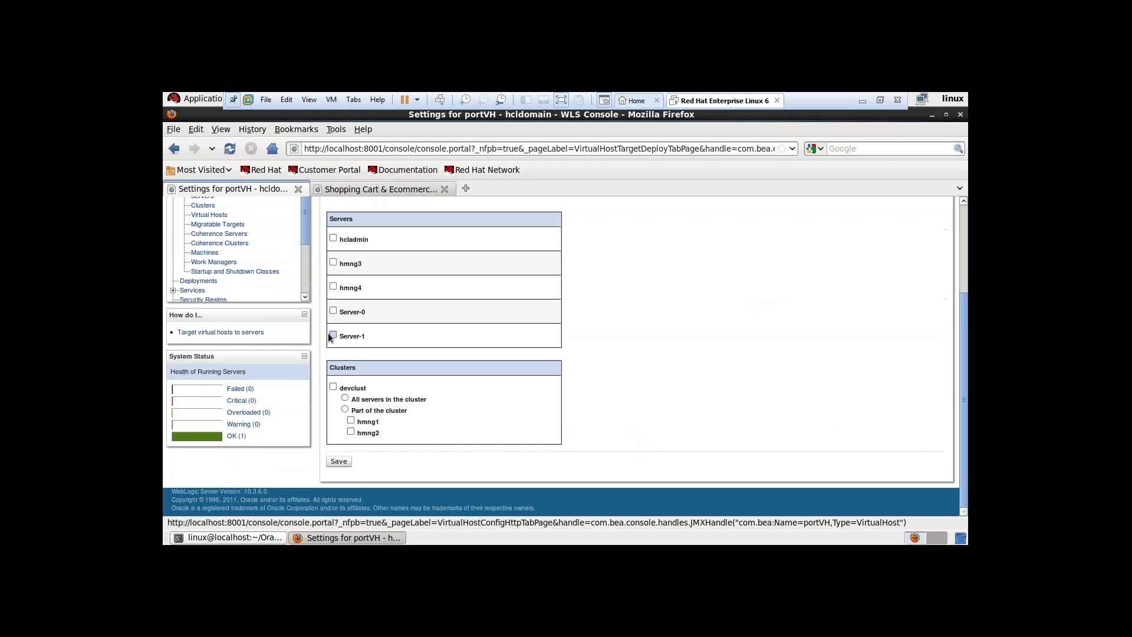
pyautogui.click(339, 461)
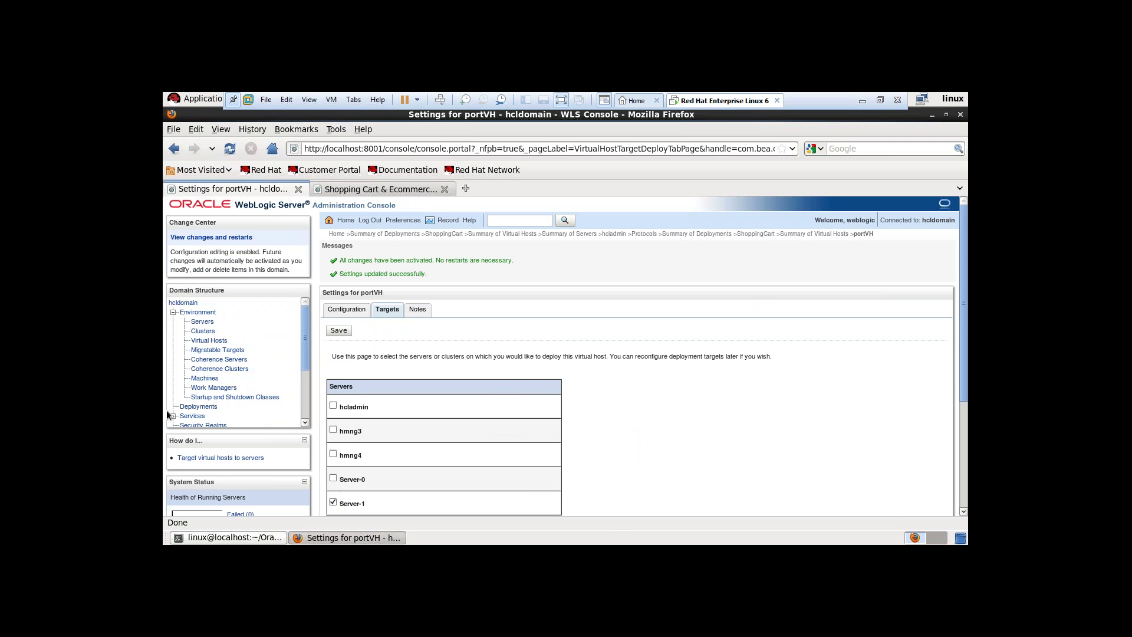
# - Select Server-1 as a target of the ShoppingCart deployment and save
pyautogui.click(212, 406)
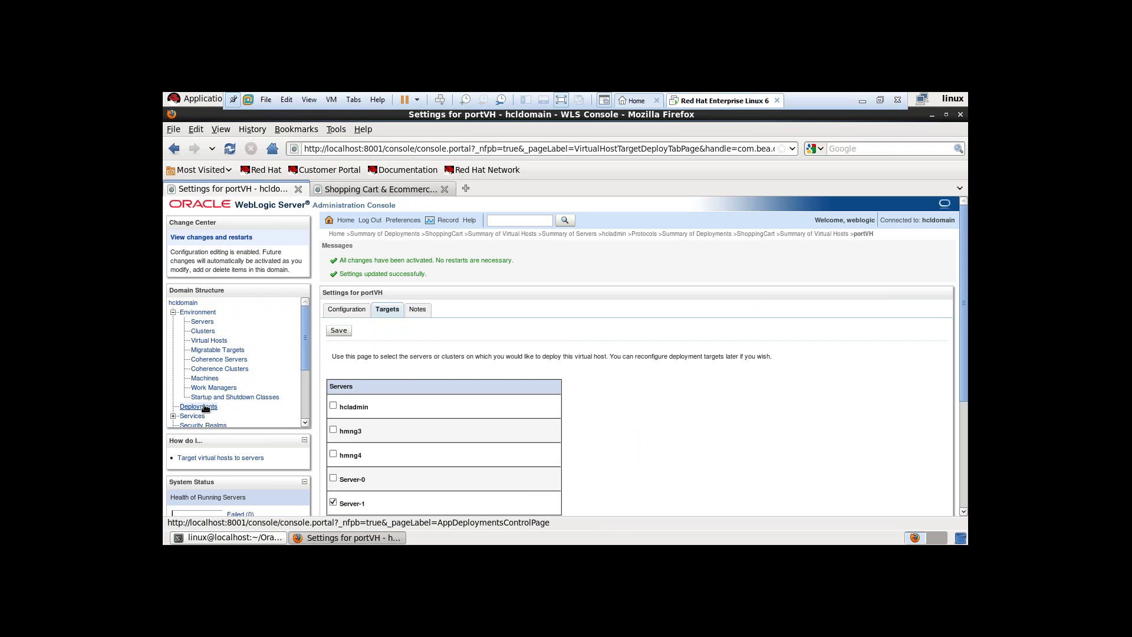
pyautogui.click(376, 422)
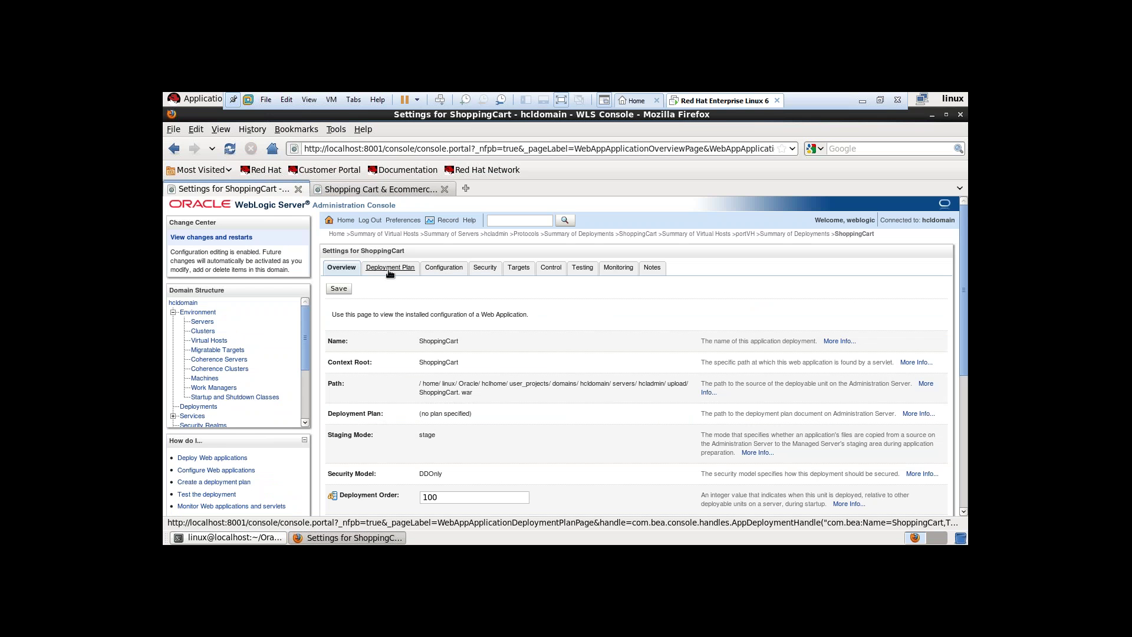
pyautogui.click(517, 268)
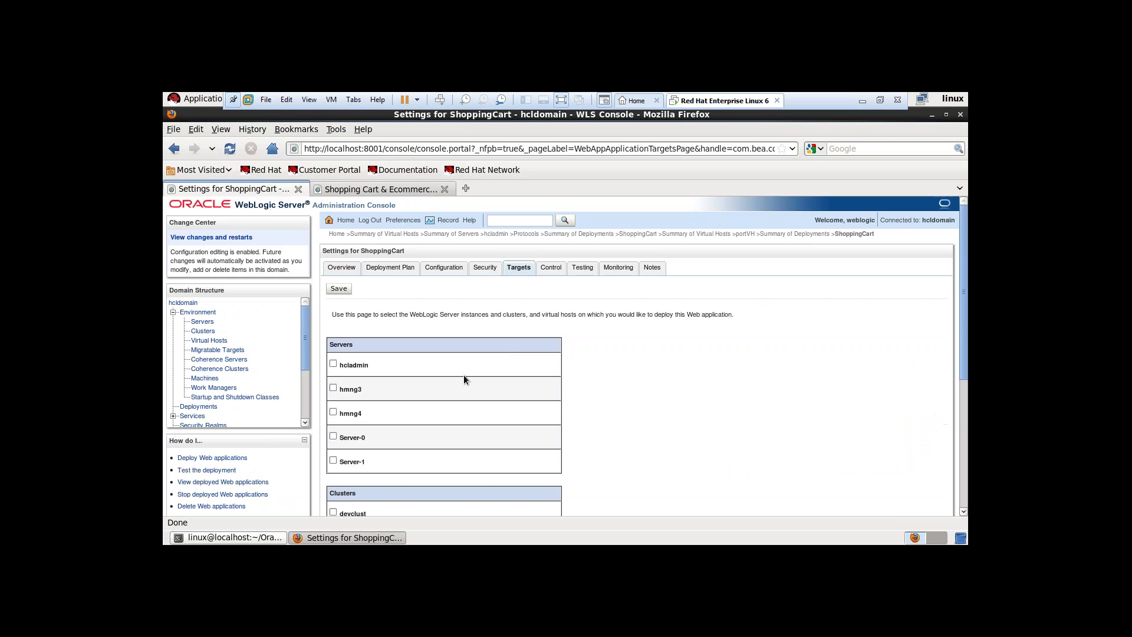
pyautogui.scroll(-3, 413, 377)
pyautogui.click(333, 359)
pyautogui.scroll(3, 394, 425)
pyautogui.click(339, 330)
pyautogui.scroll(-4, 377, 330)
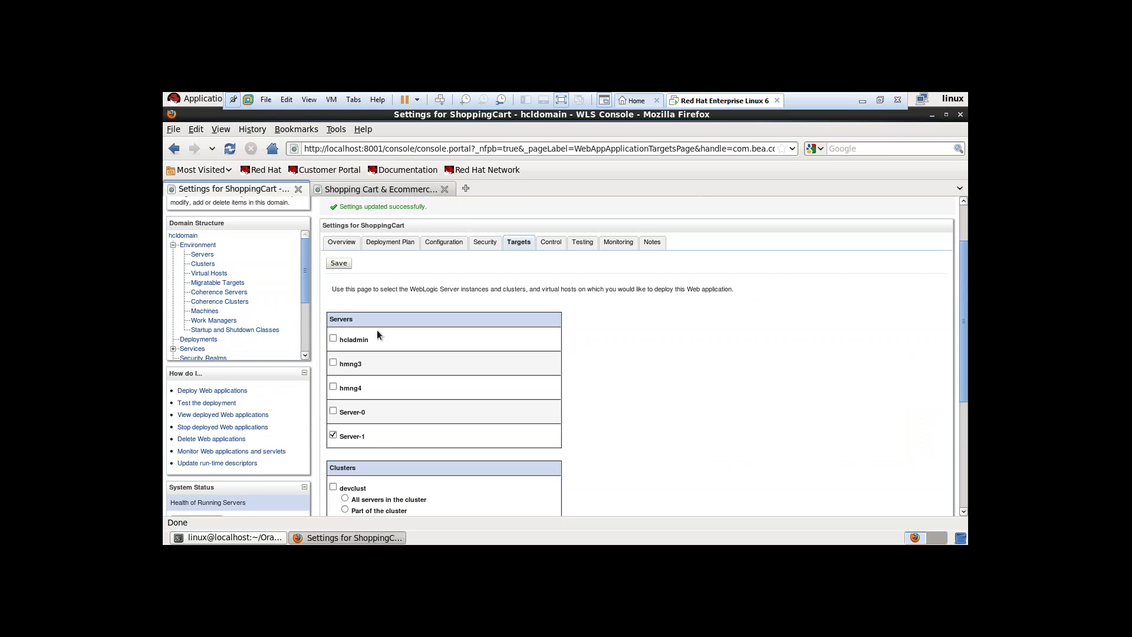
pyautogui.scroll(4, 375, 356)
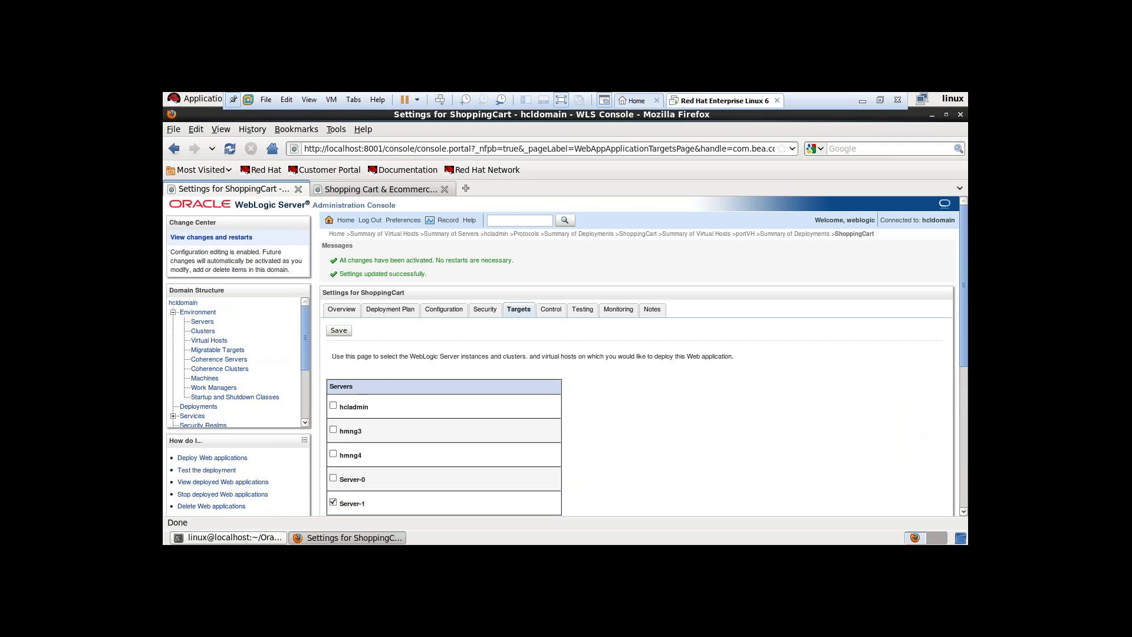
pyautogui.click(465, 189)
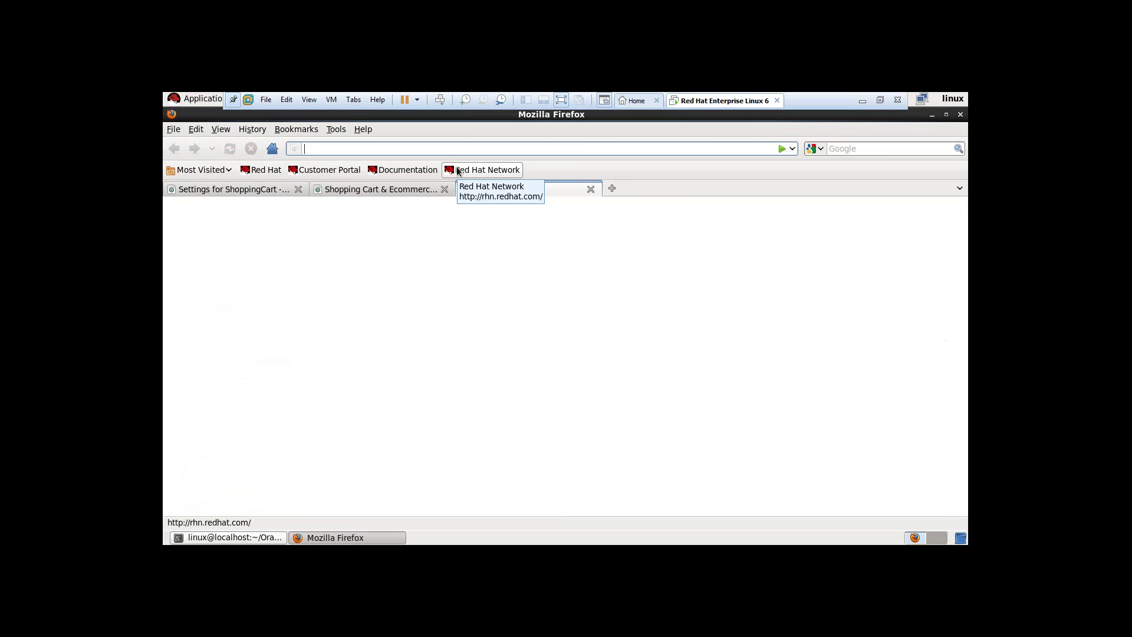
pyautogui.write('http://')
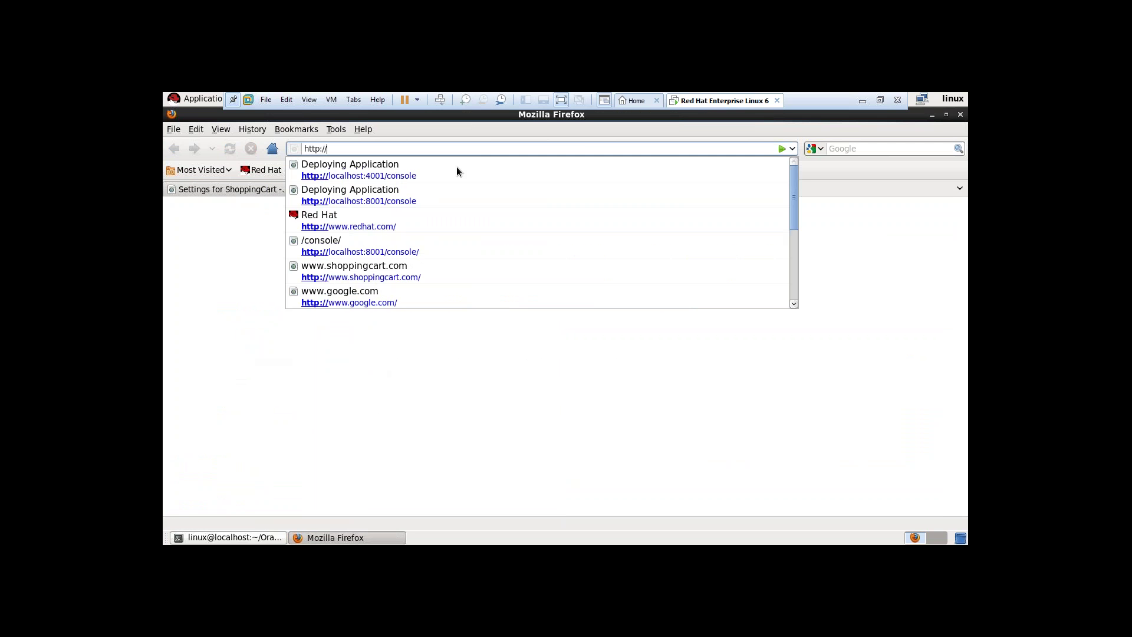
pyautogui.write('localh')
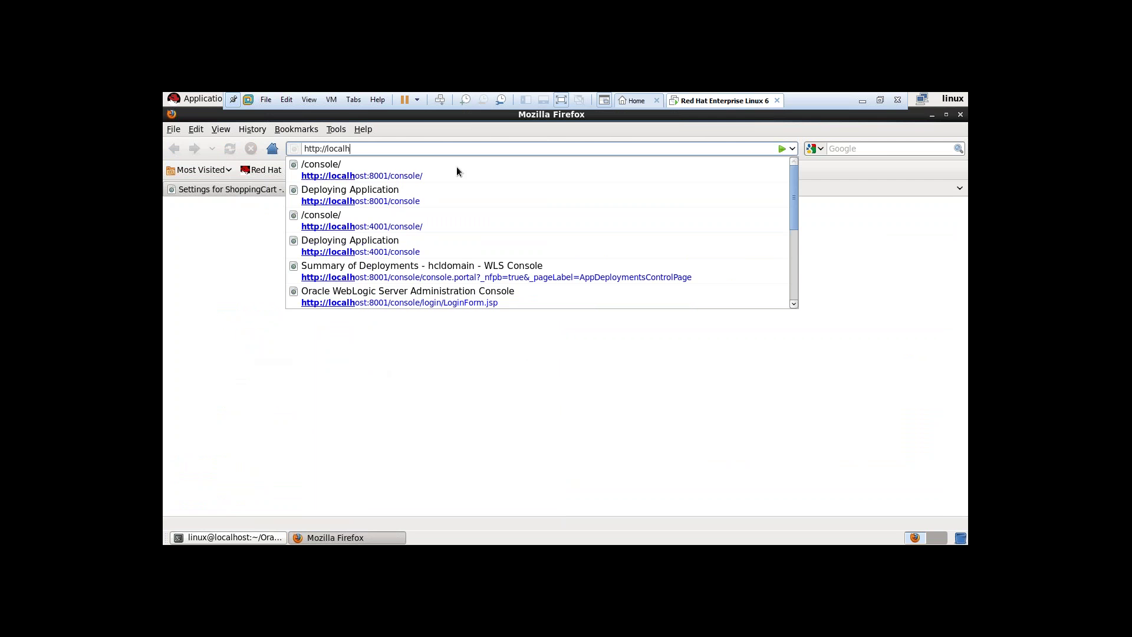
pyautogui.write('ost:8')
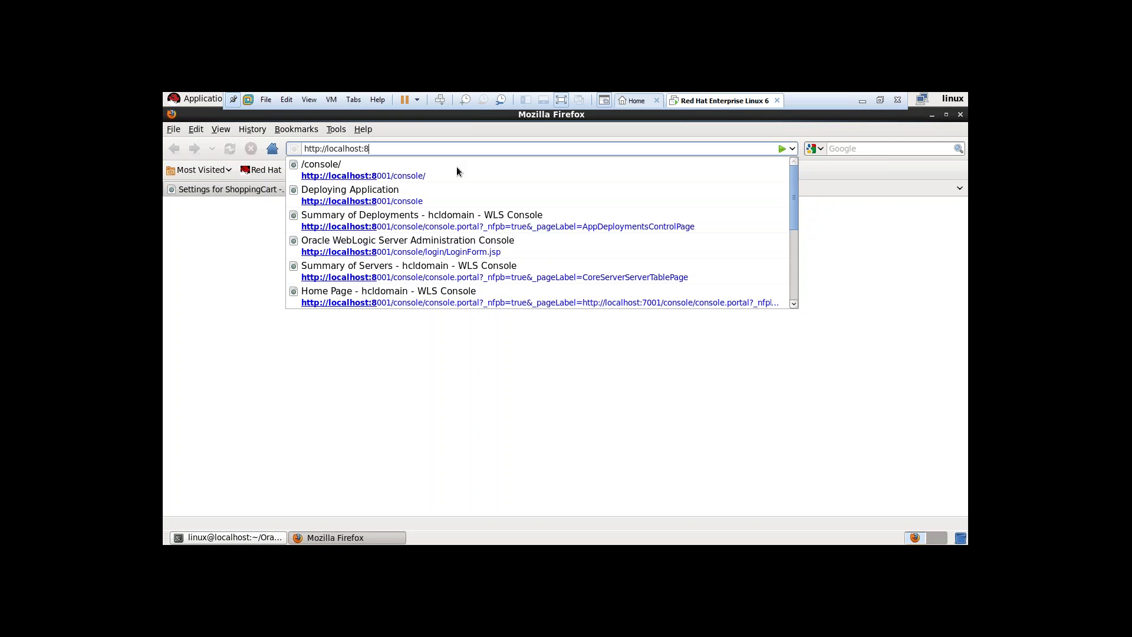
pyautogui.write('009/Sh')
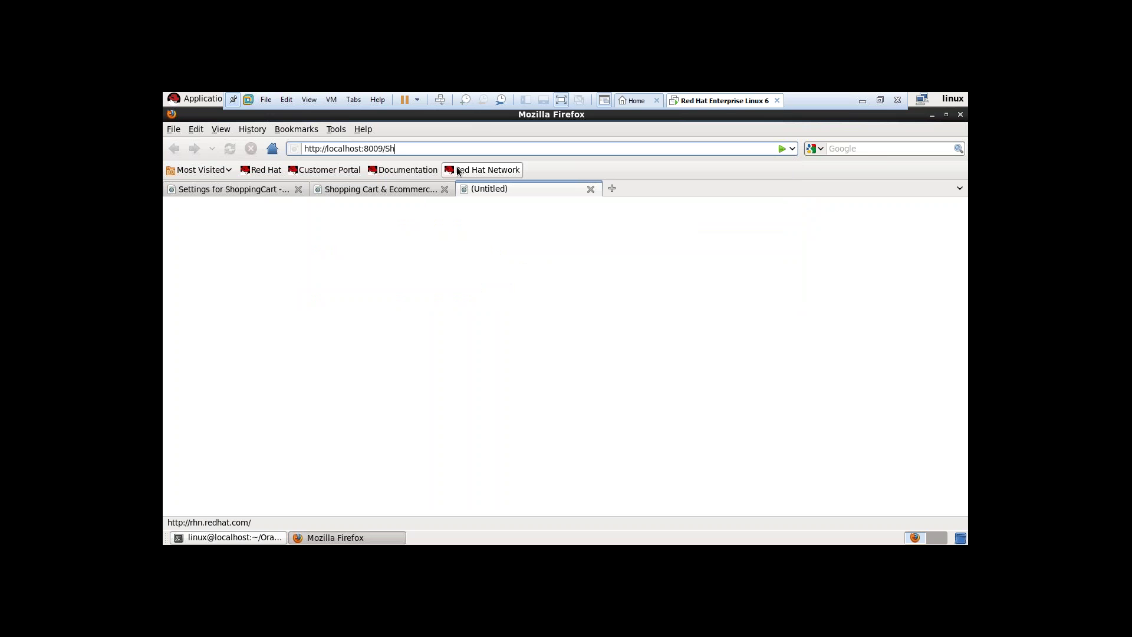
pyautogui.write('oopingCart')
pyautogui.press('Return')
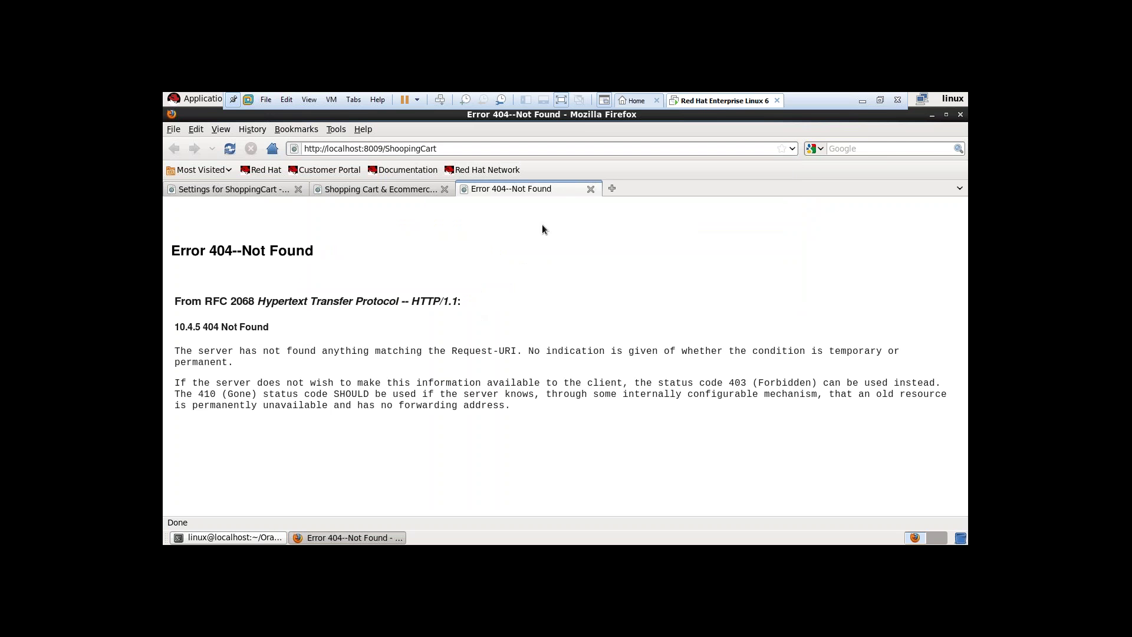
# - Close the two application test tabs and show the domain's list of servers
pyautogui.click(590, 189)
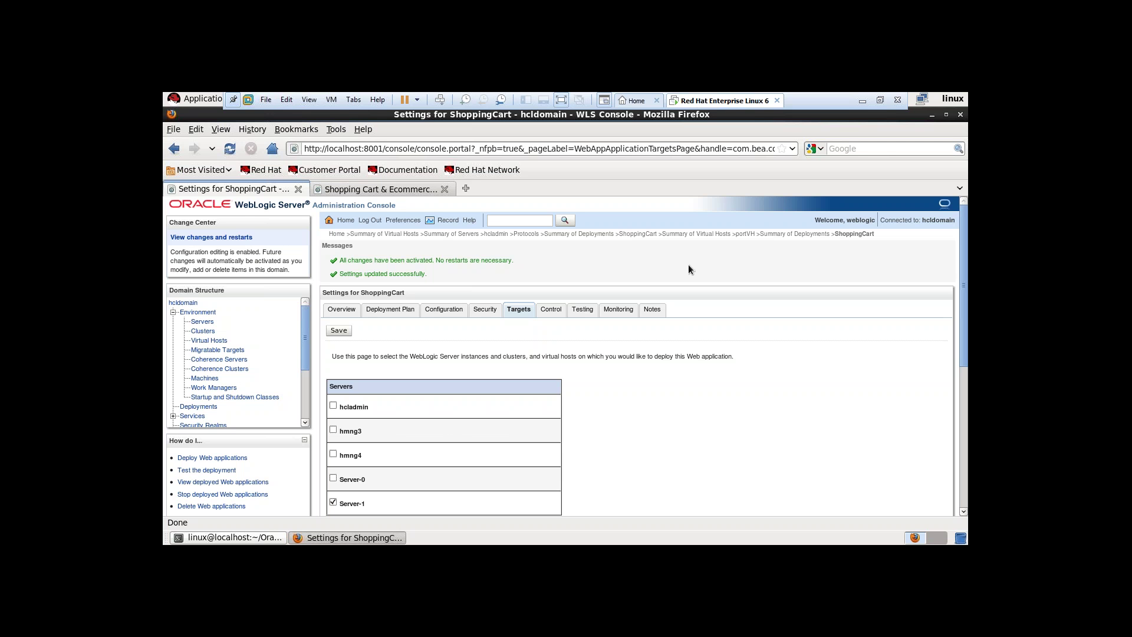
pyautogui.click(444, 189)
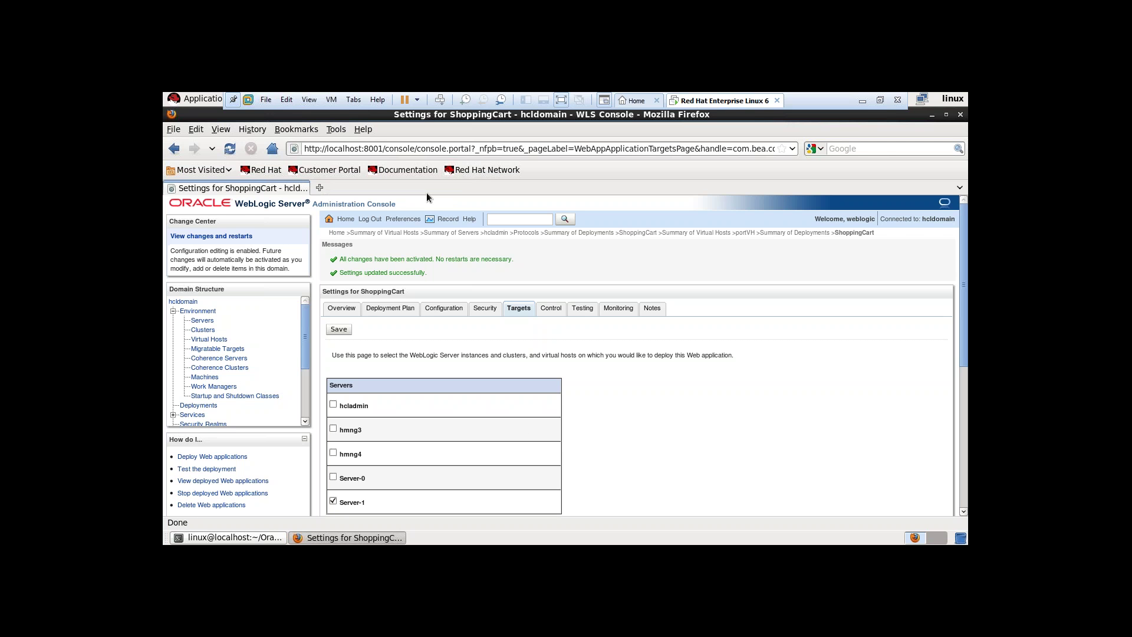
pyautogui.click(202, 321)
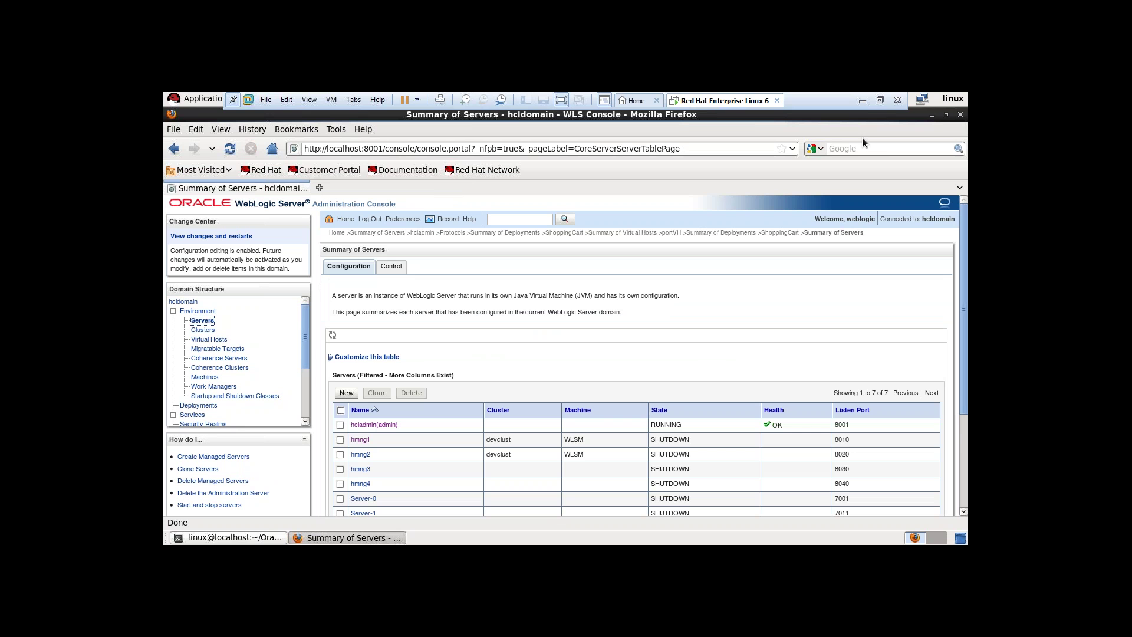
# - Switch to the Document1 notes in Word and write "8.1 to" on the line below "virtual host :"
pyautogui.click(862, 103)
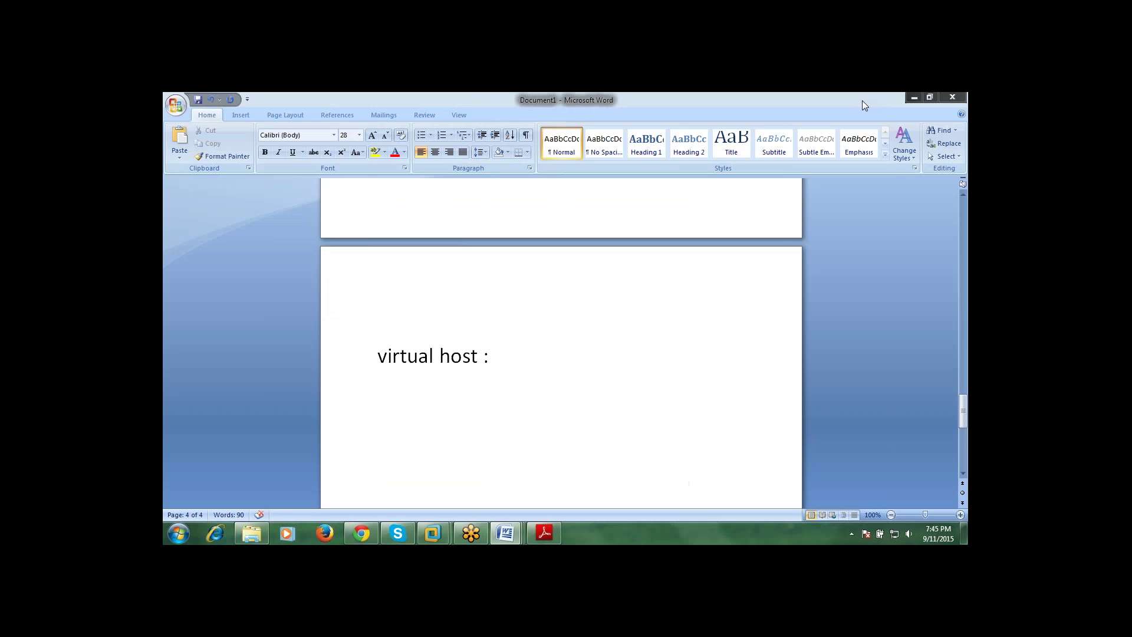
pyautogui.scroll(15, 613, 342)
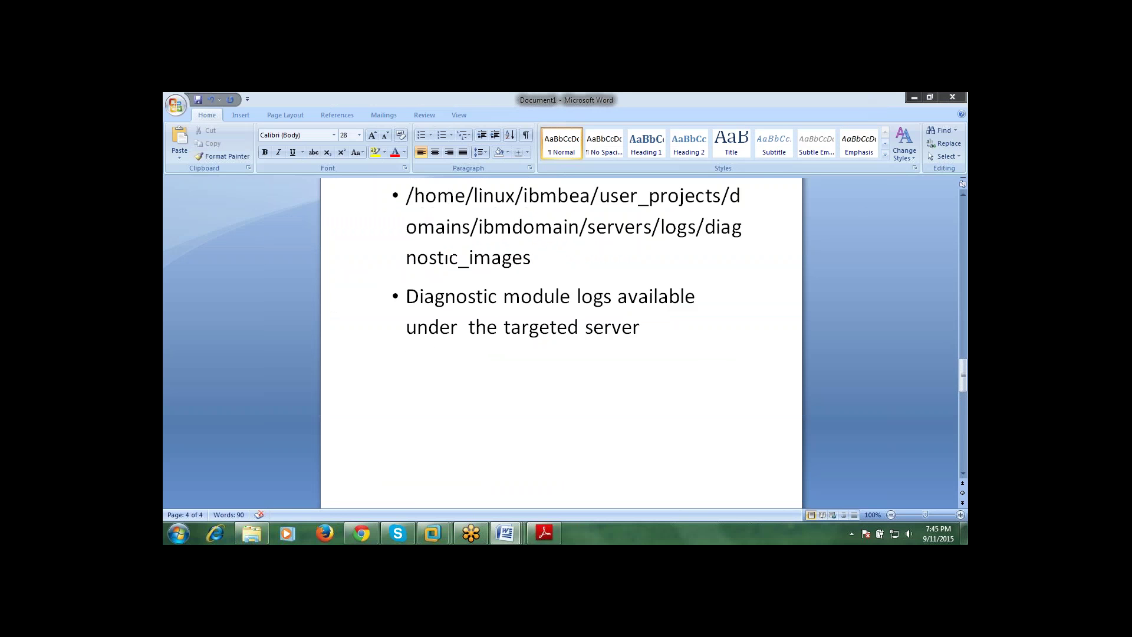
pyautogui.scroll(-12, 619, 350)
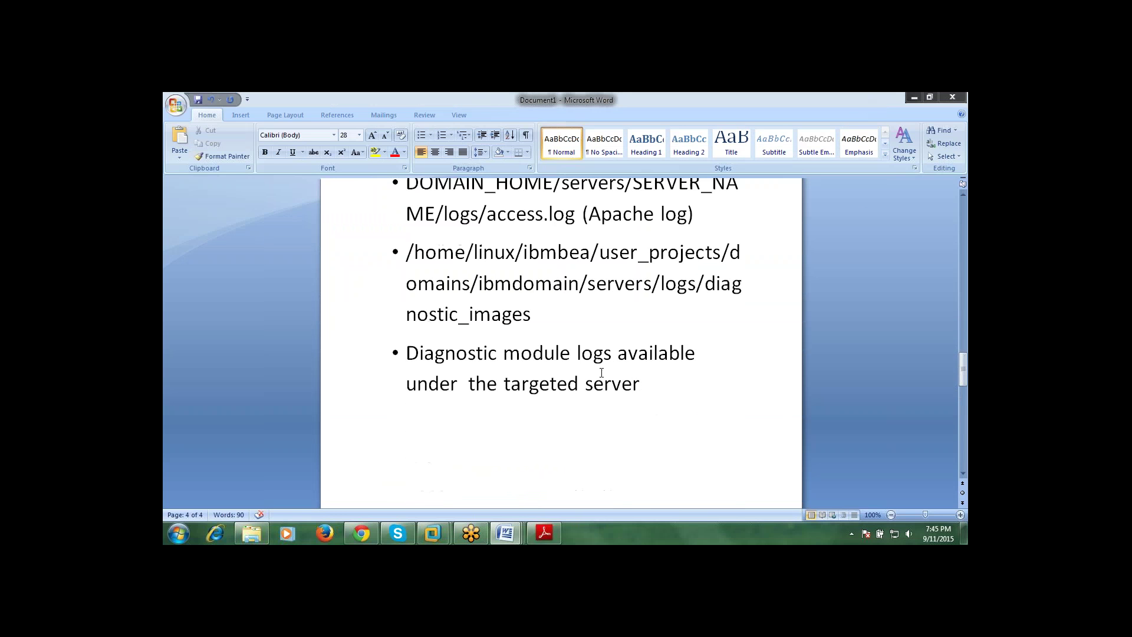
pyautogui.scroll(-5, 564, 484)
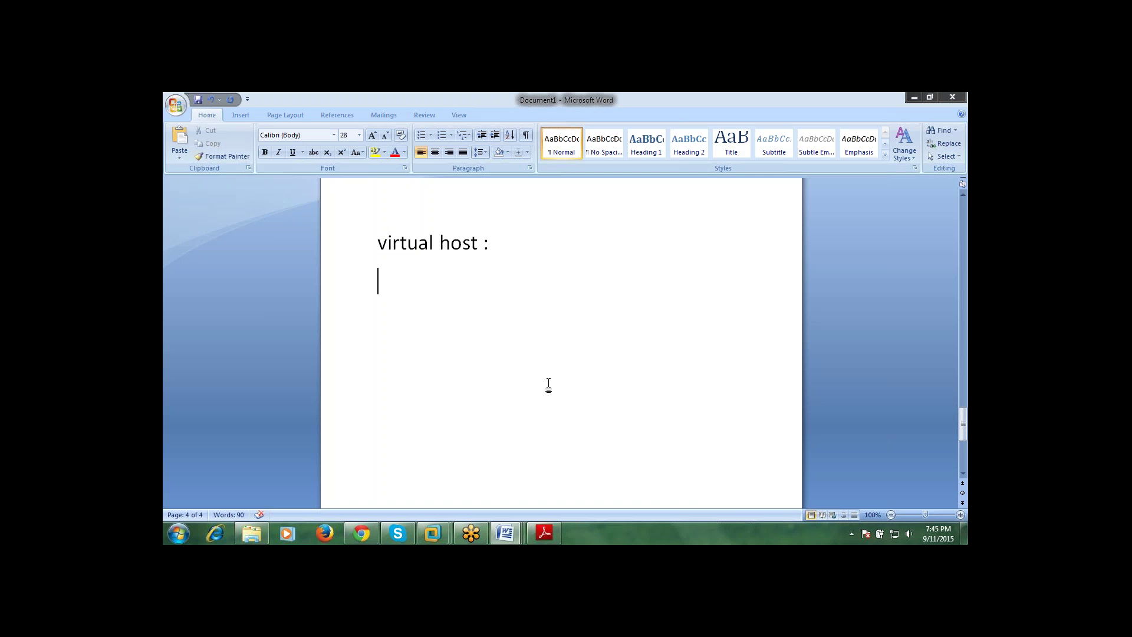
pyautogui.write('8.1')
pyautogui.write('to')
# - Bring up the VERSIONS DIFFERENCE document and enlarge its view to 156%
pyautogui.moveTo(505, 533)
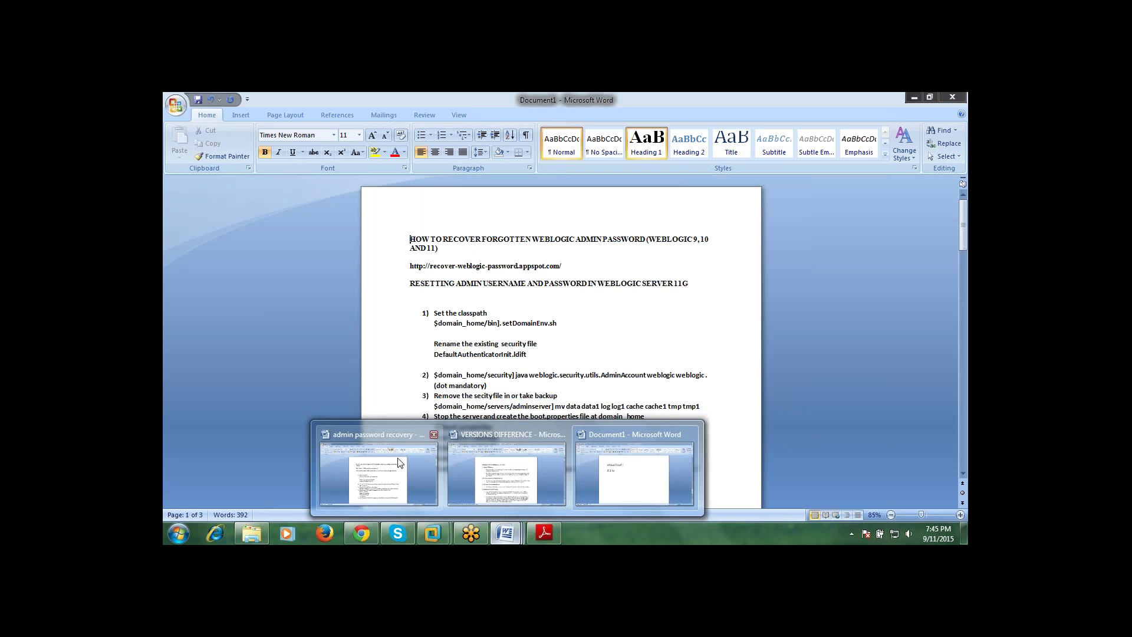
pyautogui.click(510, 462)
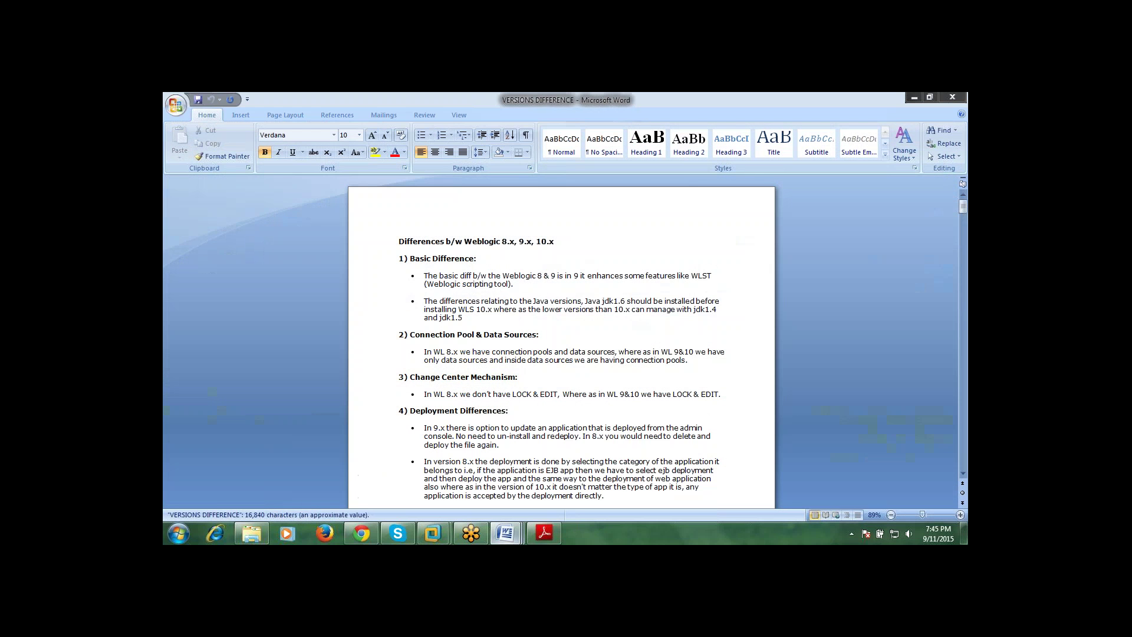
pyautogui.moveTo(923, 516); pyautogui.dragTo(932, 516)
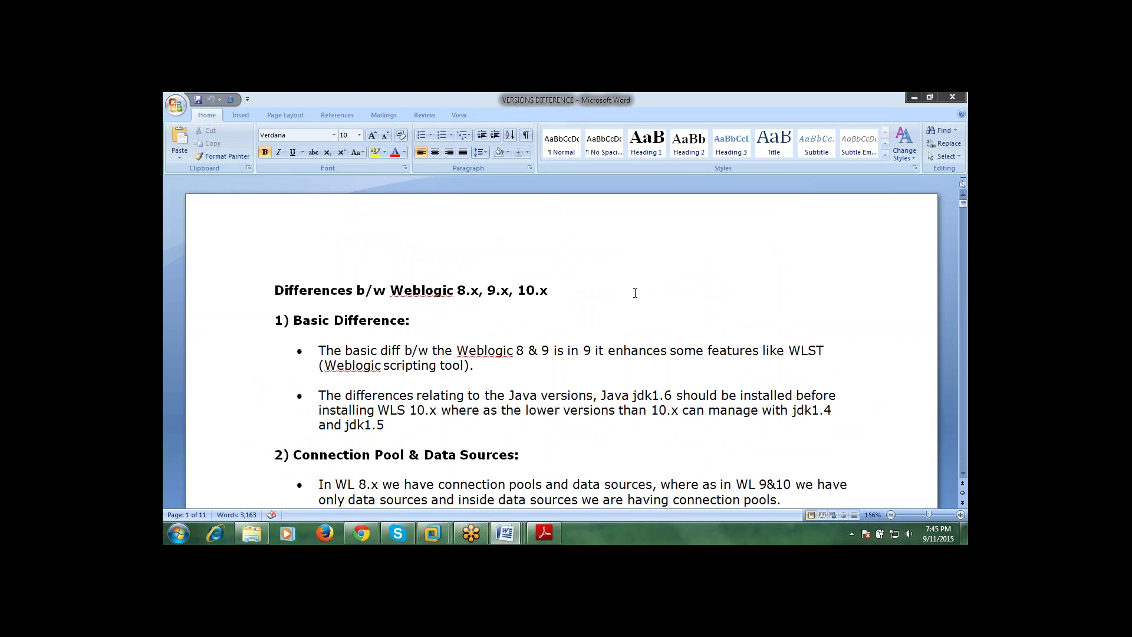
# - Read through the WebLogic 8.x, 9.x and 10.x differences, from the basic differences down to the JMS section
pyautogui.scroll(-2, 635, 293)
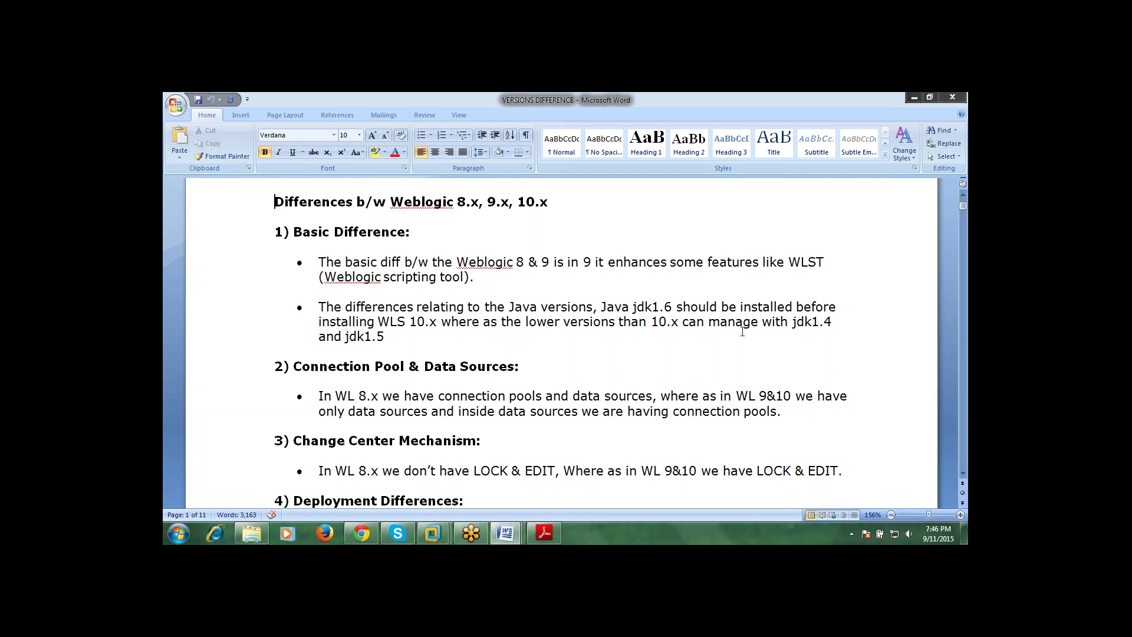
pyautogui.scroll(-3, 594, 370)
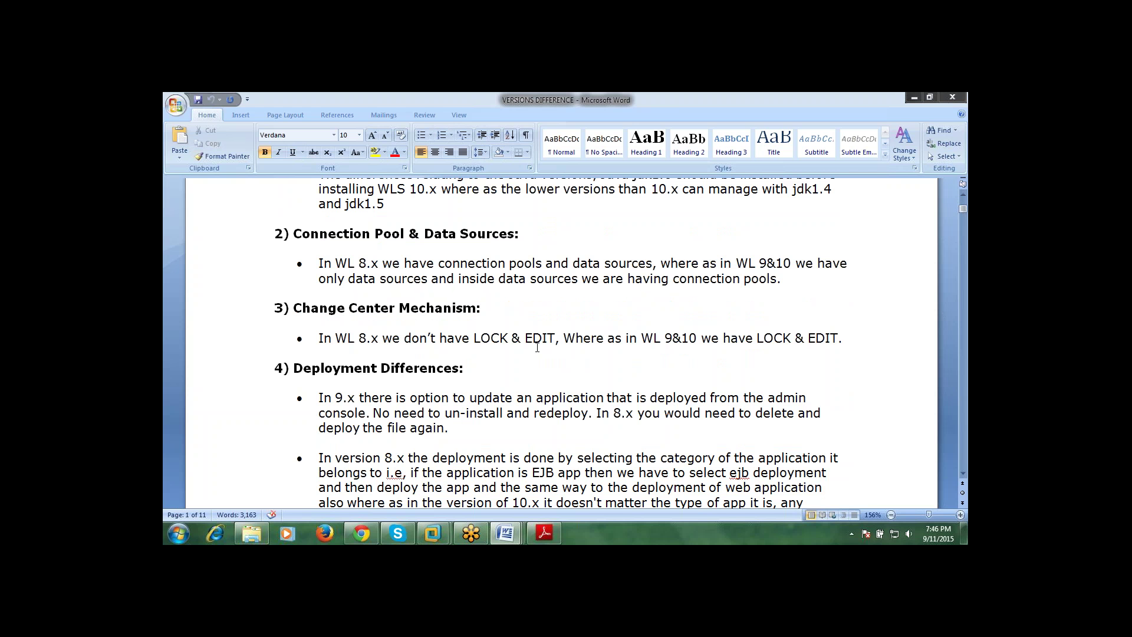
pyautogui.scroll(-2, 501, 345)
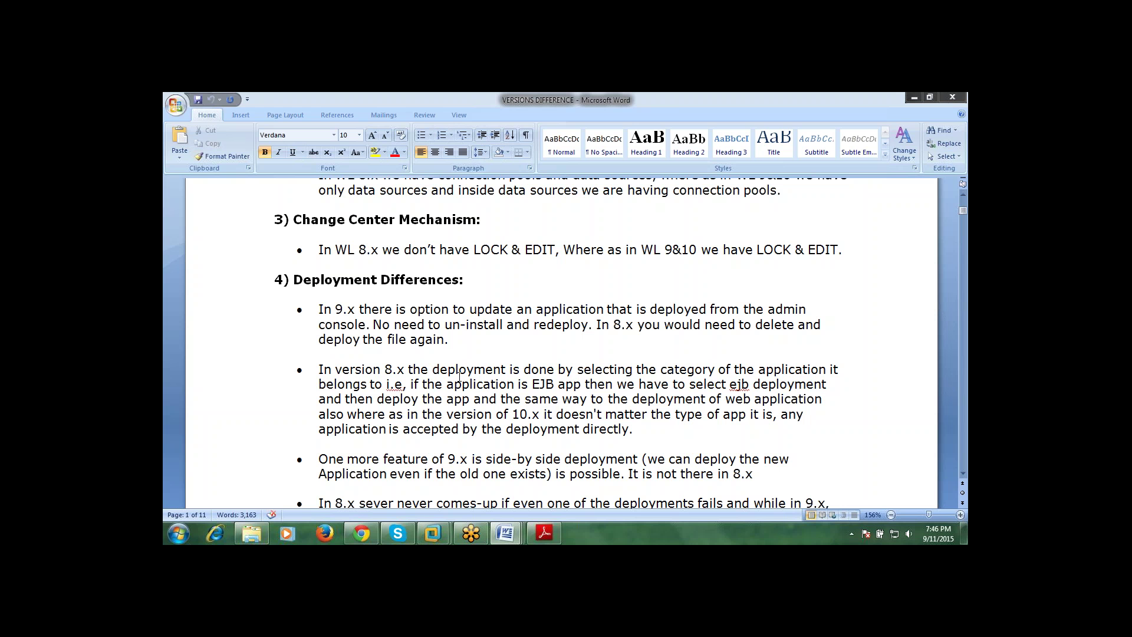
pyautogui.scroll(-2, 459, 375)
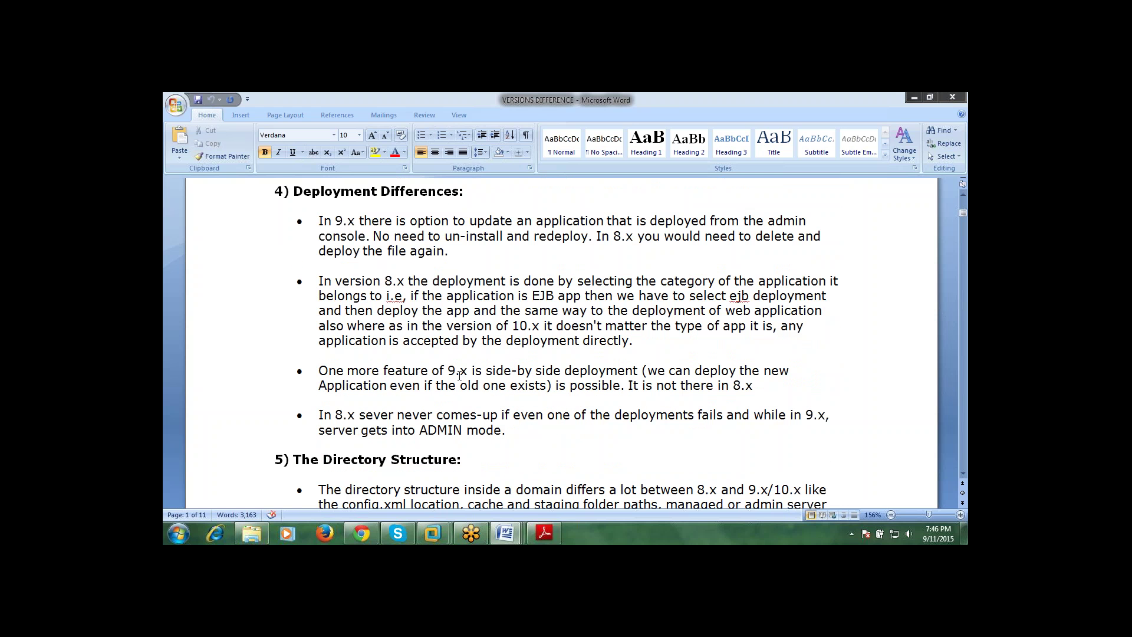
pyautogui.scroll(-2, 430, 363)
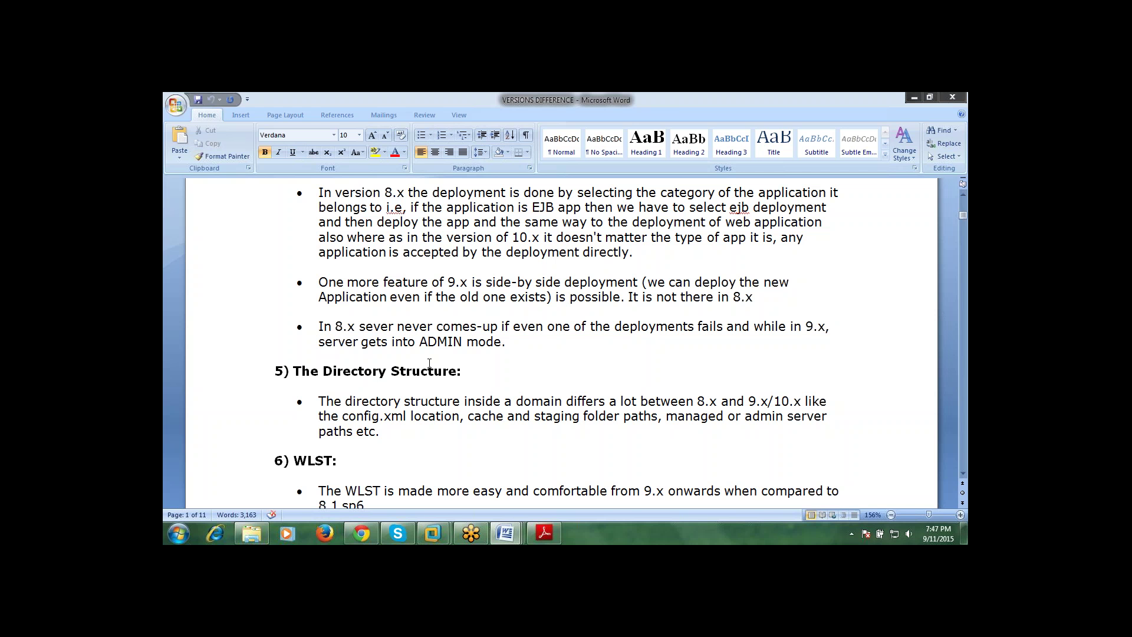
pyautogui.scroll(-3, 363, 308)
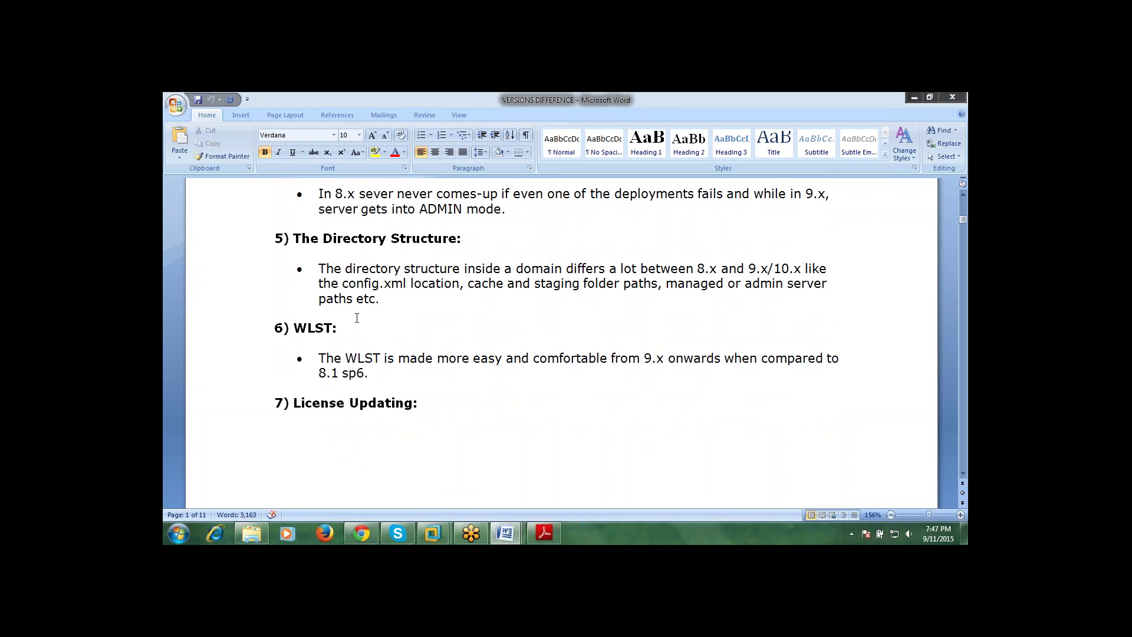
pyautogui.scroll(1, 357, 318)
pyautogui.scroll(-9, 354, 323)
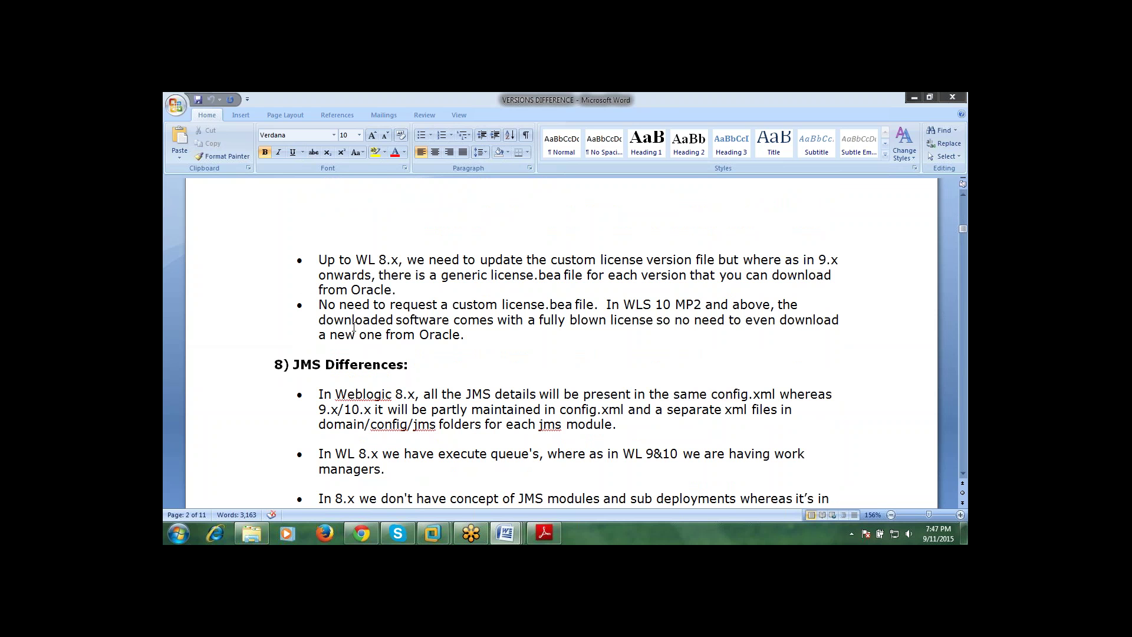
pyautogui.scroll(-2, 318, 325)
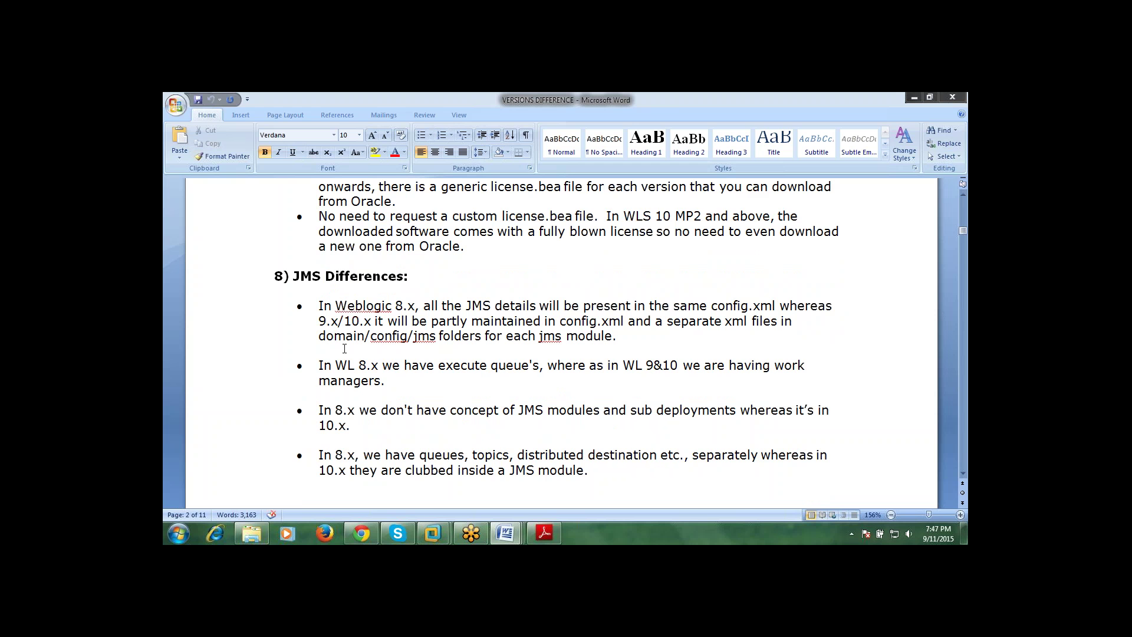
pyautogui.scroll(-4, 358, 375)
pyautogui.scroll(7, 359, 378)
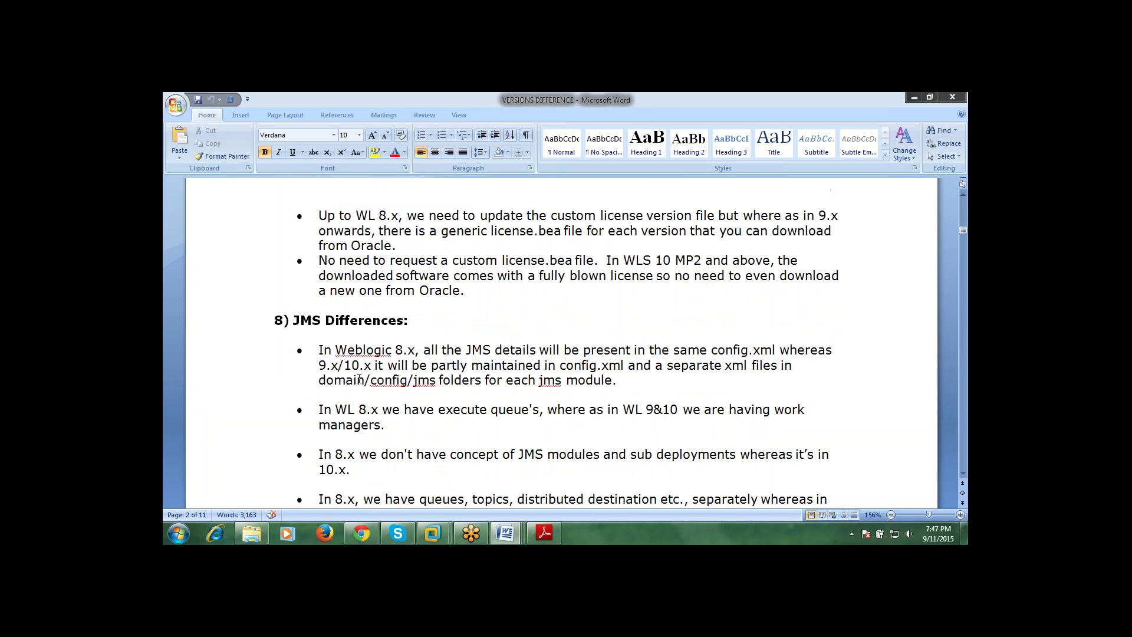
pyautogui.scroll(7, 358, 378)
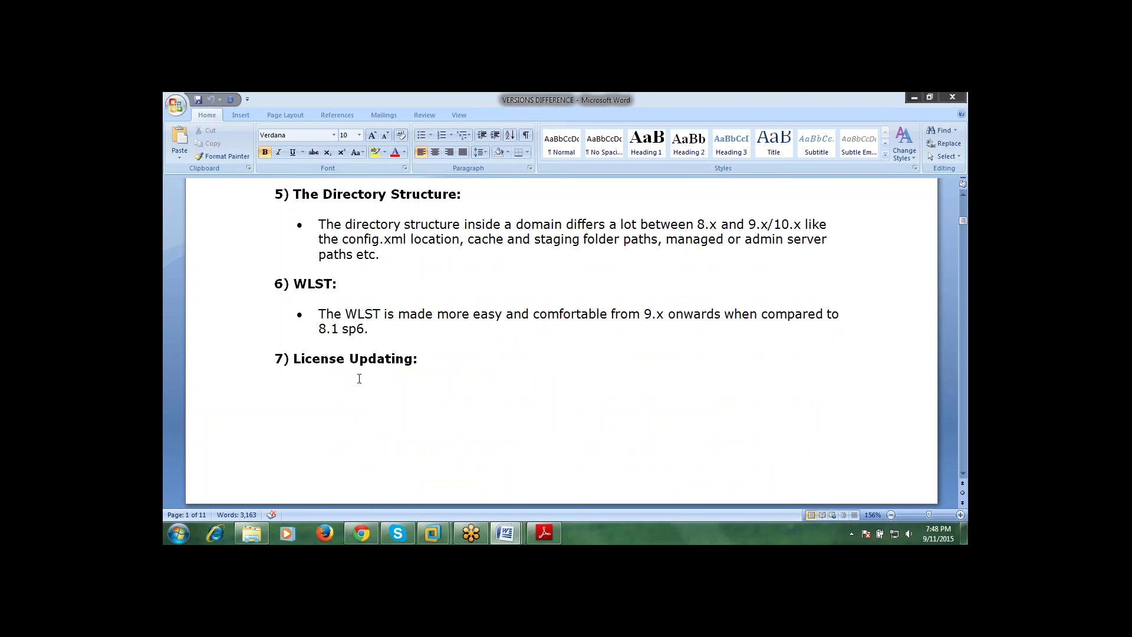
pyautogui.scroll(2, 360, 380)
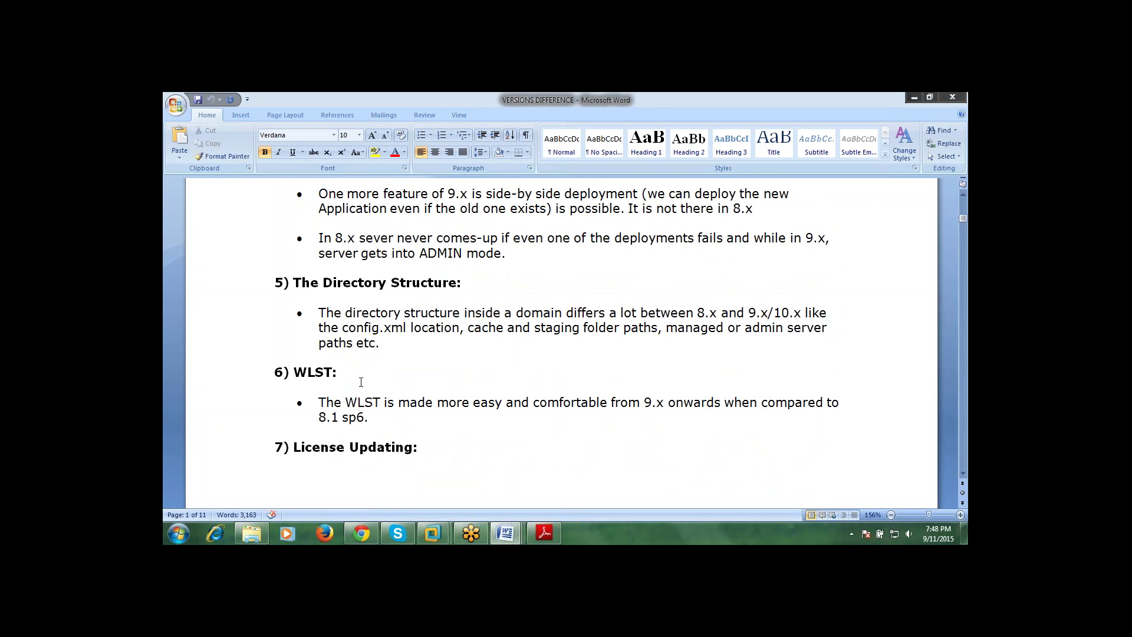
pyautogui.scroll(-3, 373, 417)
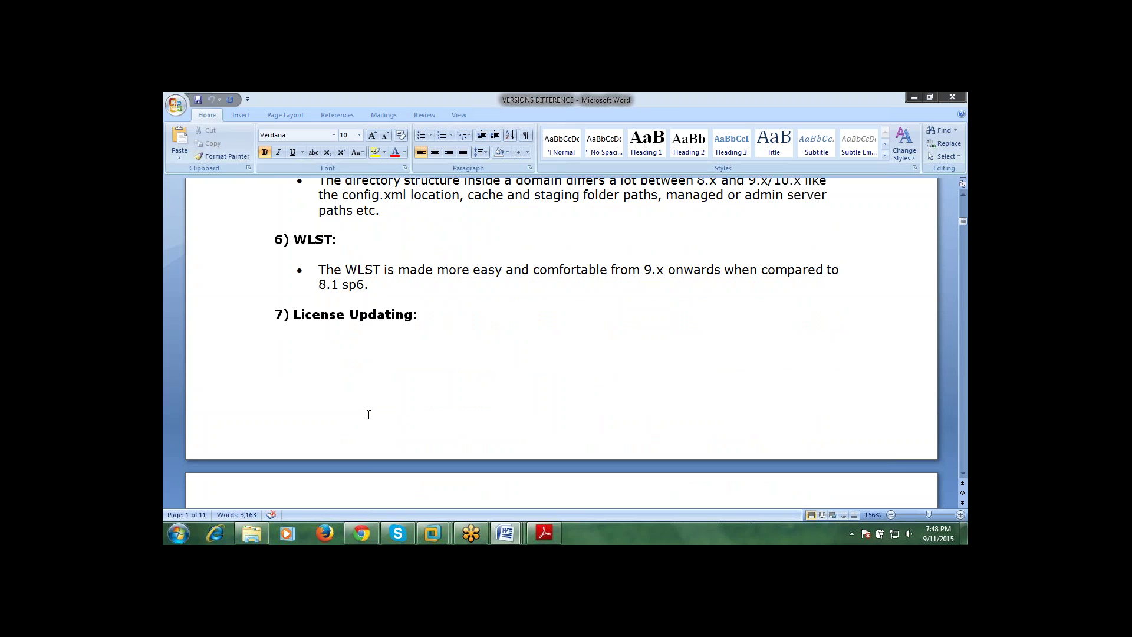
pyautogui.scroll(-10, 368, 414)
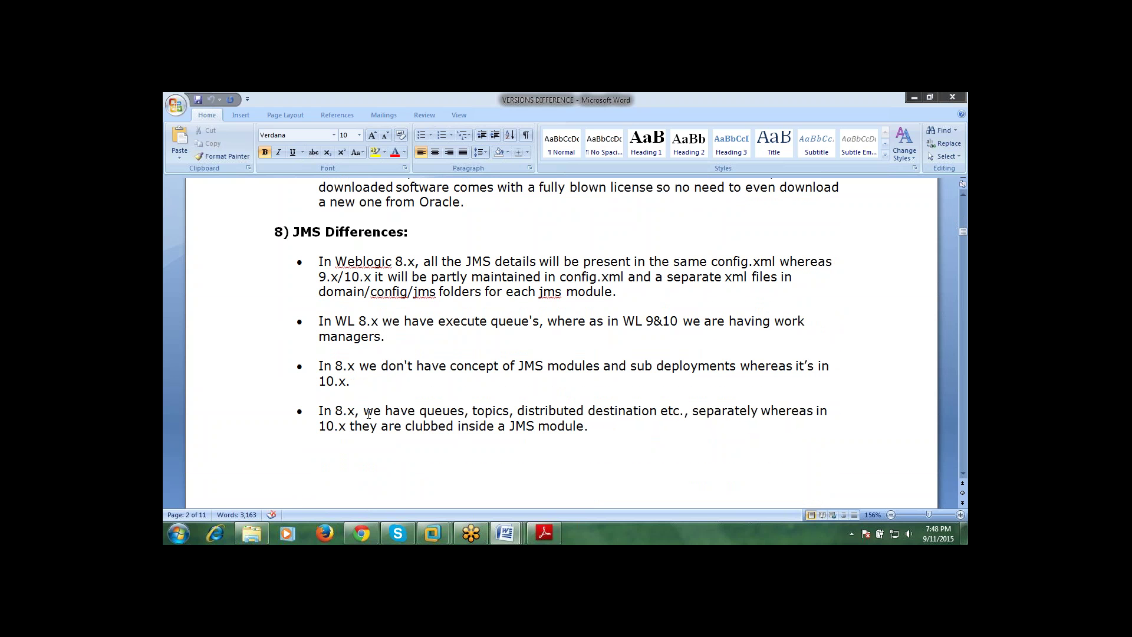
# - Return to the Document1 notes and replace "8.1 to" with the heading "difference between 9.x and 10.x :"
pyautogui.hotkey('alt', 'Tab')
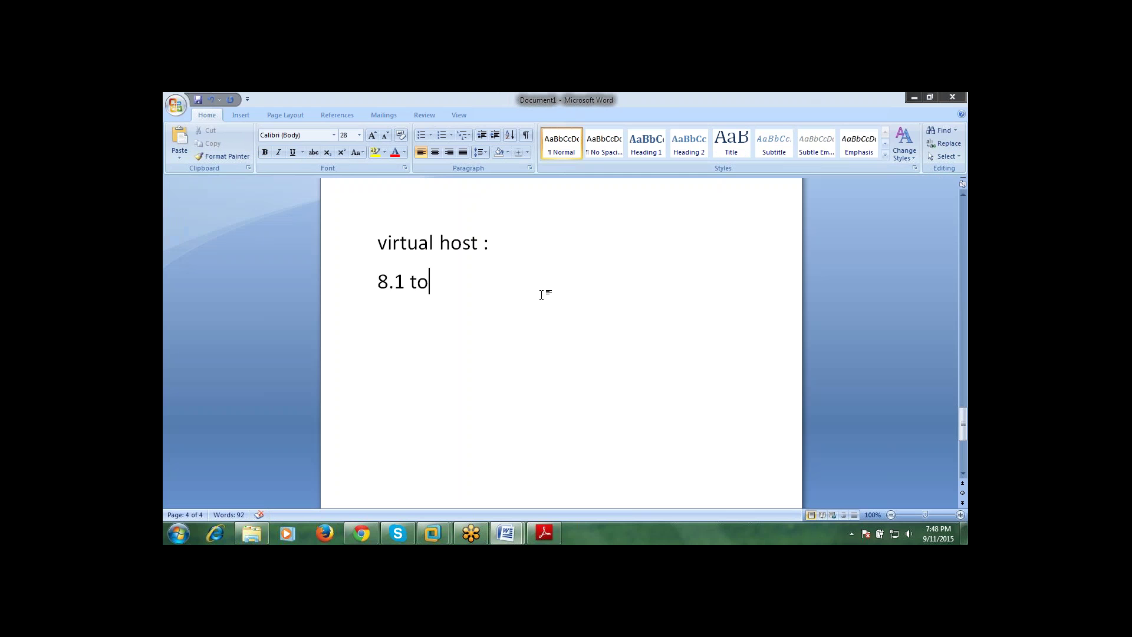
pyautogui.press('BackSpace')
pyautogui.press('BackSpace')
pyautogui.press('BackSpace')
pyautogui.press('BackSpace')
pyautogui.press('BackSpace')
pyautogui.press('BackSpace')
pyautogui.write('1')
pyautogui.press('BackSpace')
pyautogui.write('differeb')
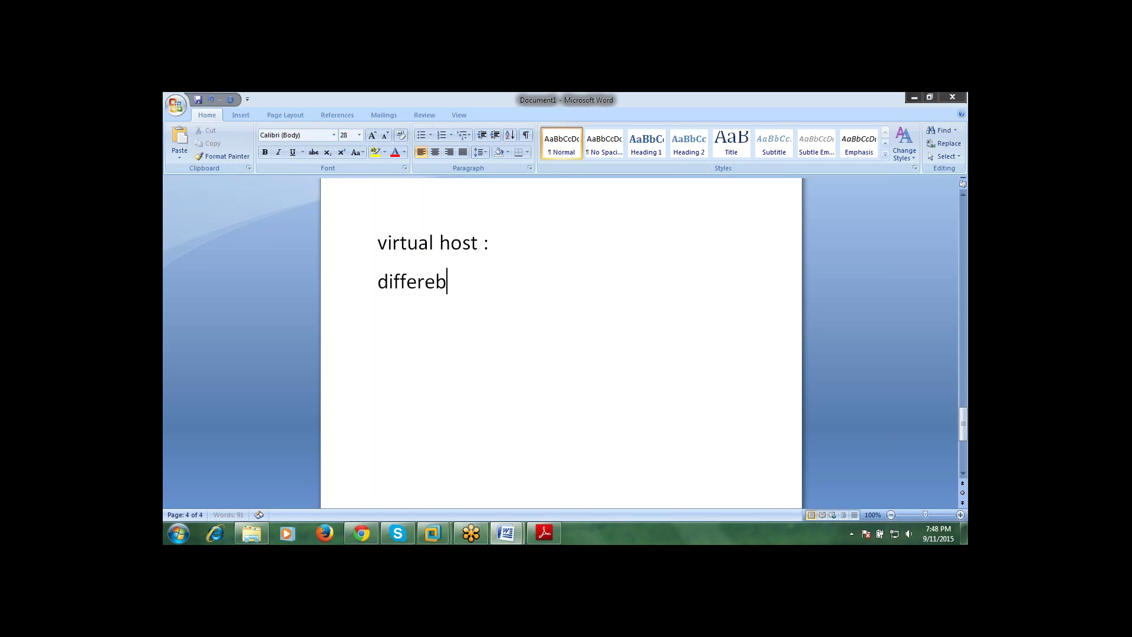
pyautogui.press('BackSpace')
pyautogui.write('ce v')
pyautogui.press('BackSpace')
pyautogui.press('BackSpace')
pyautogui.press('BackSpace')
pyautogui.press('BackSpace')
pyautogui.press('BackSpace')
pyautogui.press('BackSpace')
pyautogui.press('BackSpace')
pyautogui.write('erence between ')
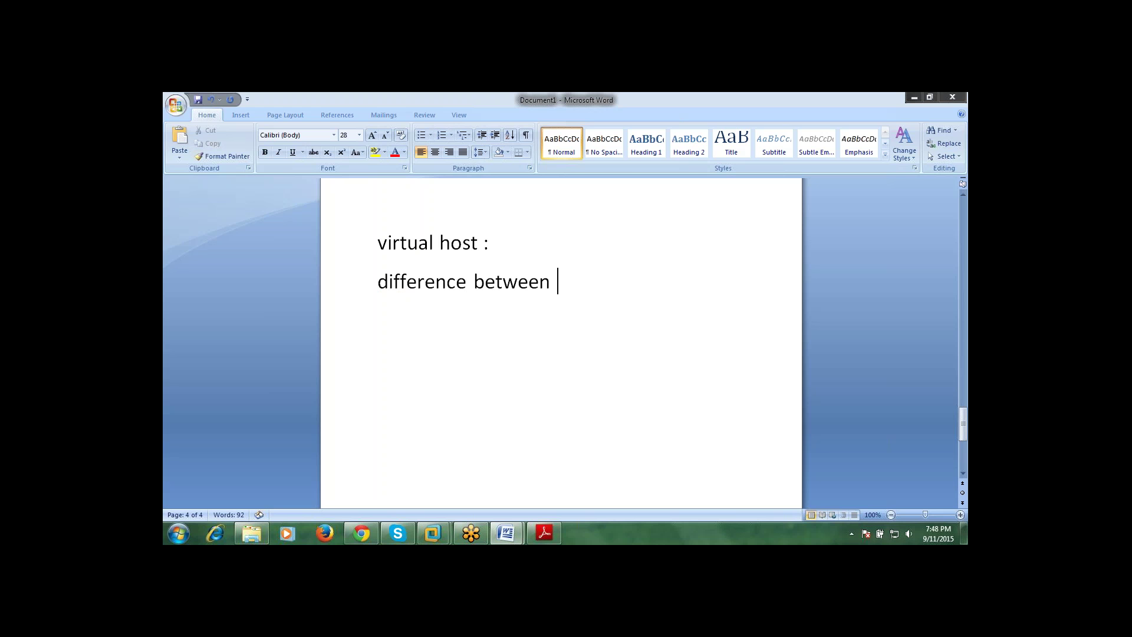
pyautogui.write('9.x and 1')
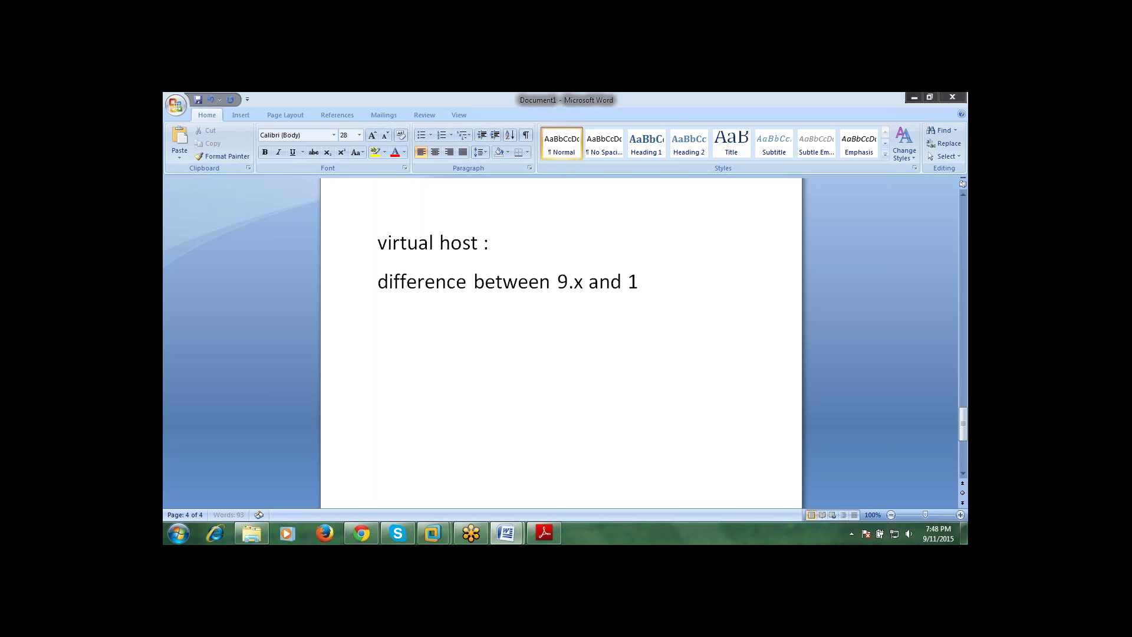
pyautogui.write('0.x :')
# - Begin the first numbered point under the version difference heading with "1) jdk 1.5"
pyautogui.write(')')
pyautogui.press('BackSpace')
pyautogui.write(') jdk 1.')
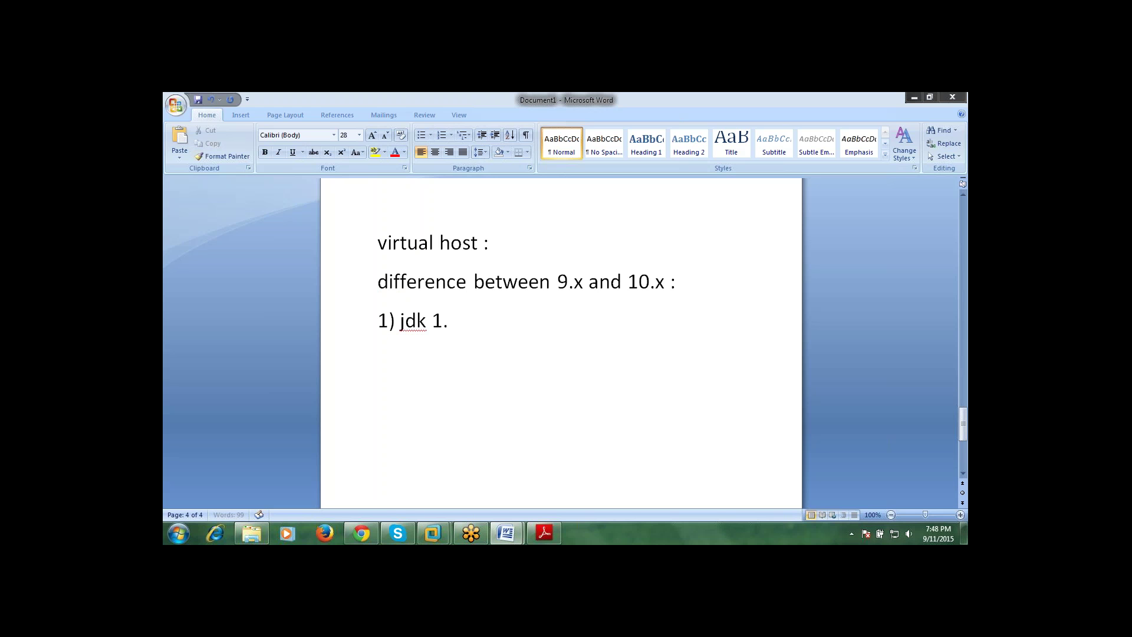
pyautogui.write('5 ')
pyautogui.write(' 1.6')
pyautogui.press('BackSpace')
pyautogui.press('BackSpace')
pyautogui.press('BackSpace')
pyautogui.write('wher')
pyautogui.press('BackSpace')
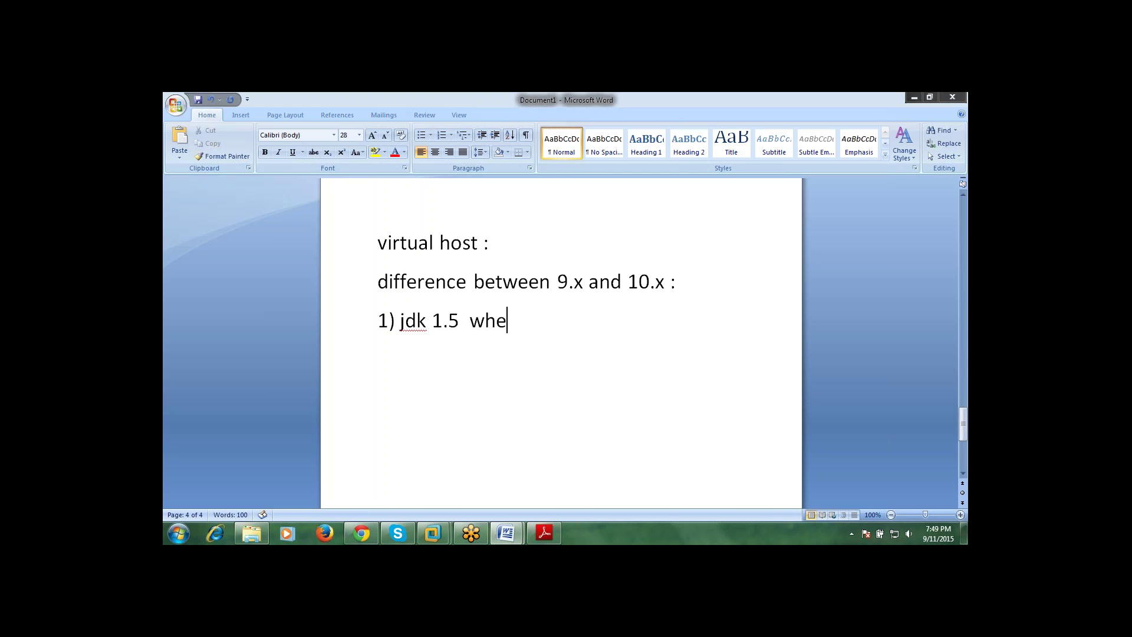